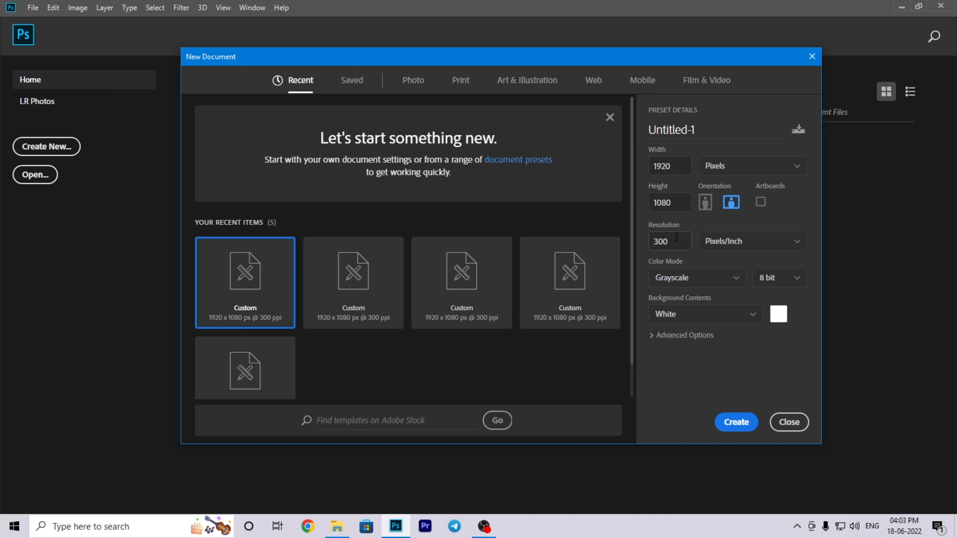
Step: Create a new 1920 x 1080 px document at 300 ppi with RGB Color mode and a white background
click(684, 279)
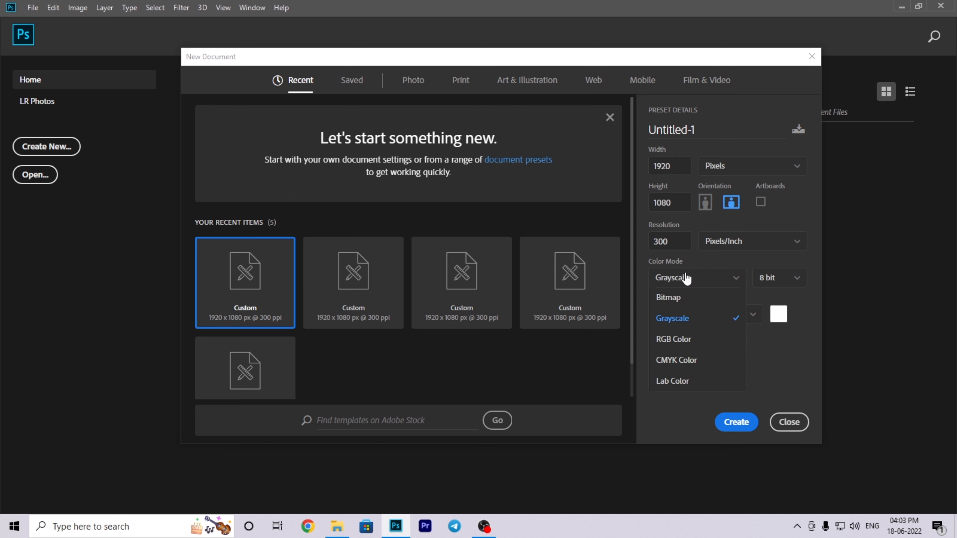
click(678, 341)
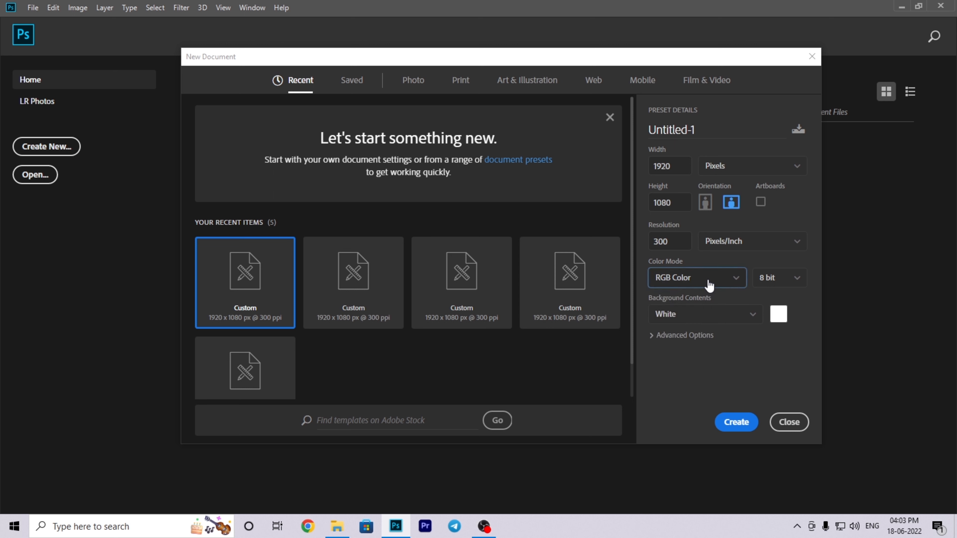
click(690, 282)
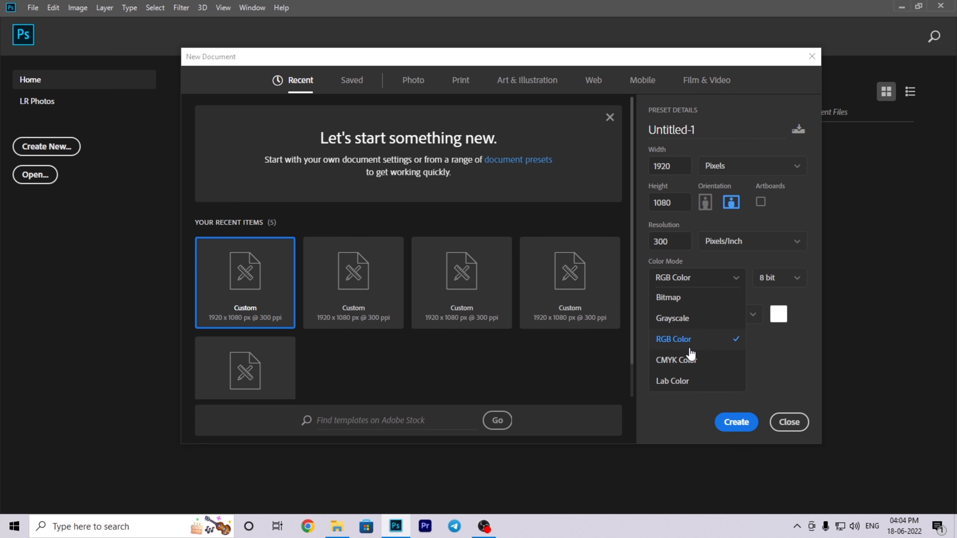
click(784, 390)
click(736, 422)
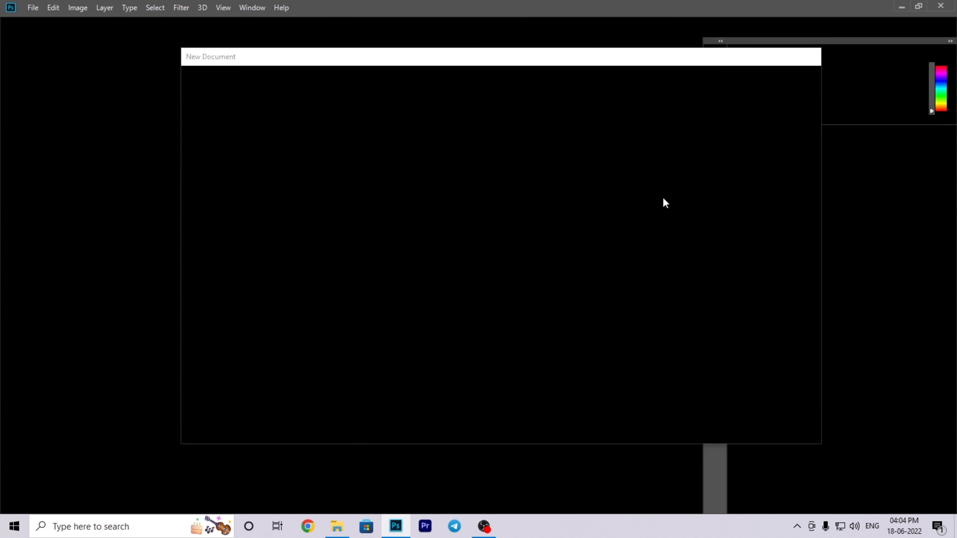
Step: Place the stock photo of the man in the magenta sweater from File Explorer onto the blank canvas
scroll(309, 215, down, 2)
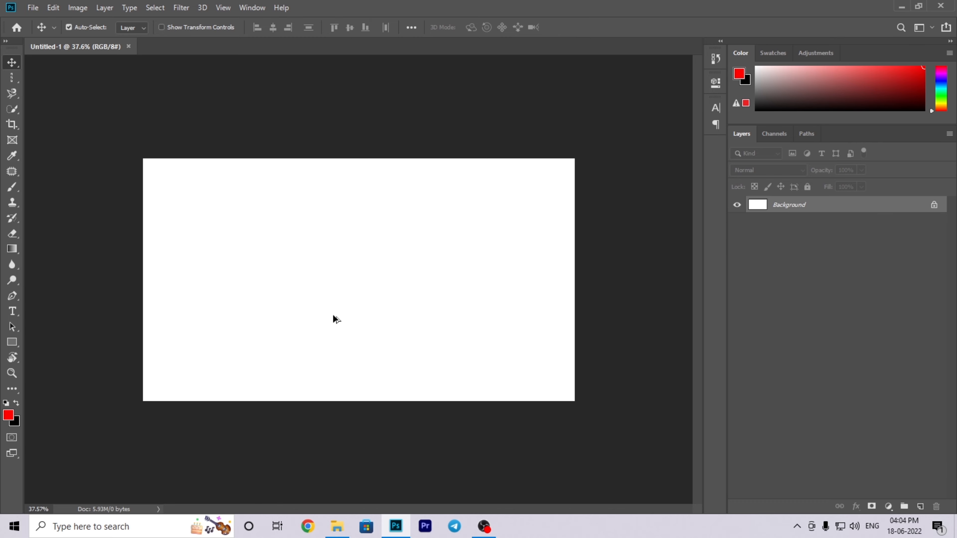
click(337, 527)
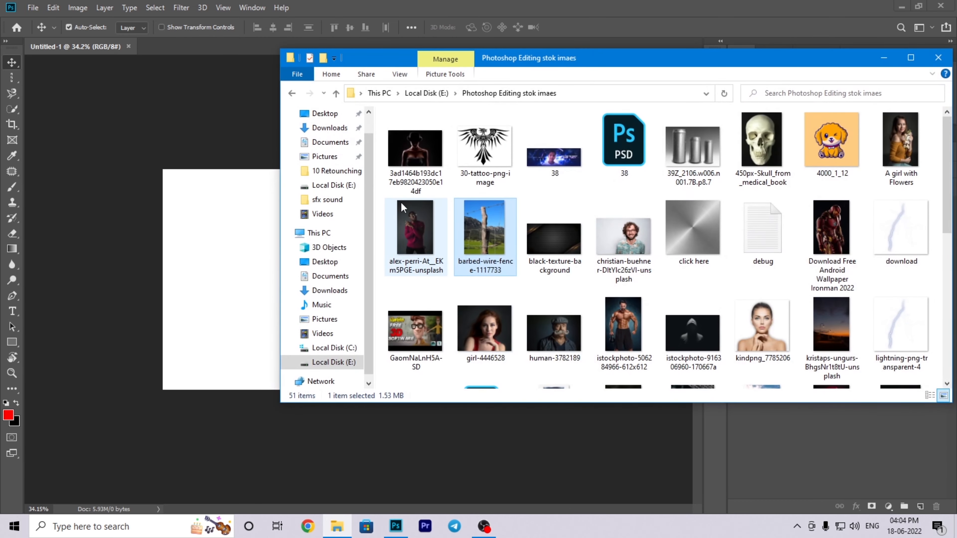
drag(422, 242, 355, 259)
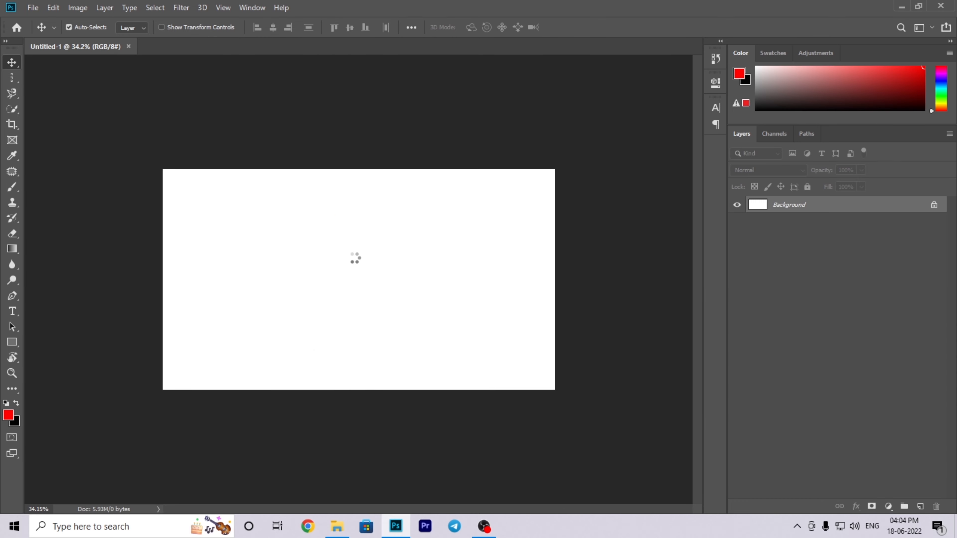
click(498, 359)
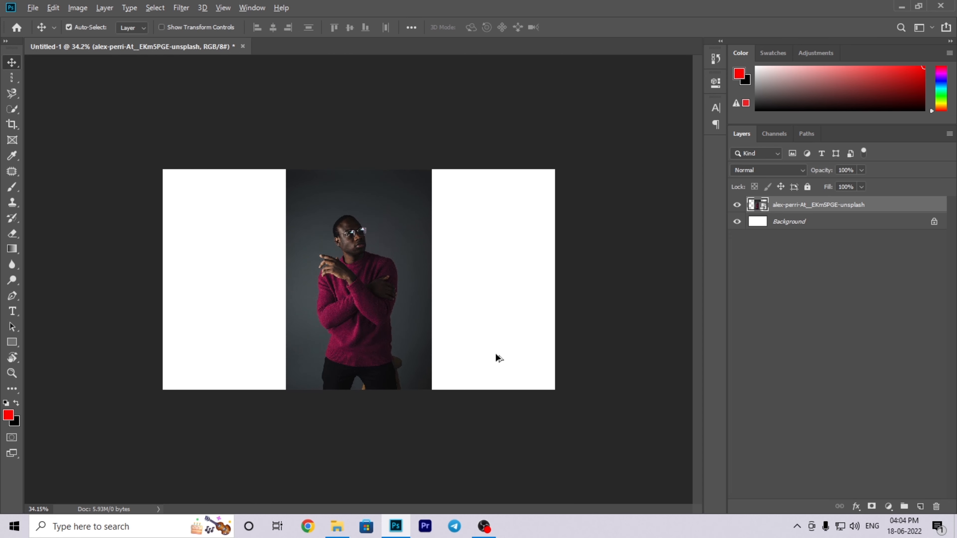
Step: Examine the colours and details of the placed portrait up close
scroll(346, 263, up, 2)
scroll(348, 267, up, 2)
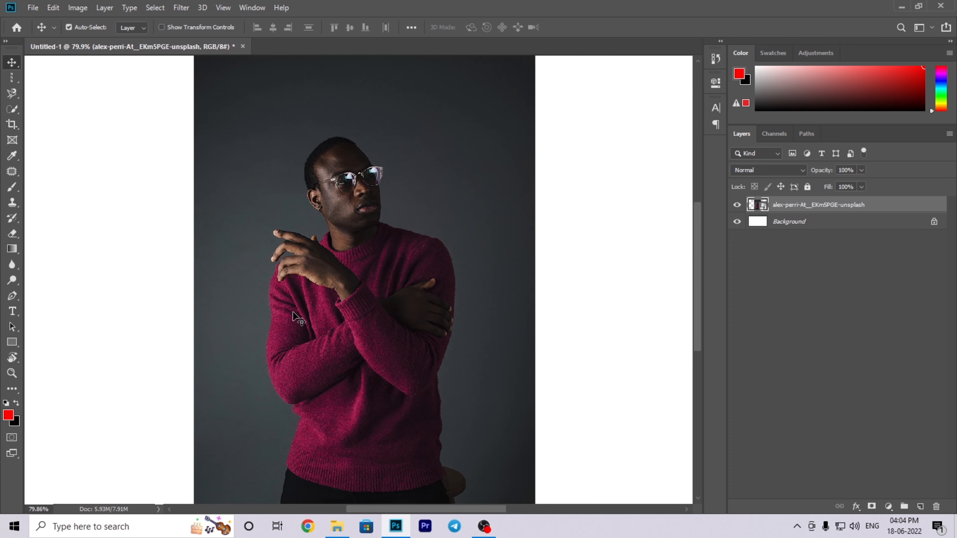
scroll(332, 257, down, 3)
scroll(313, 285, up, 4)
drag(356, 292, 376, 225)
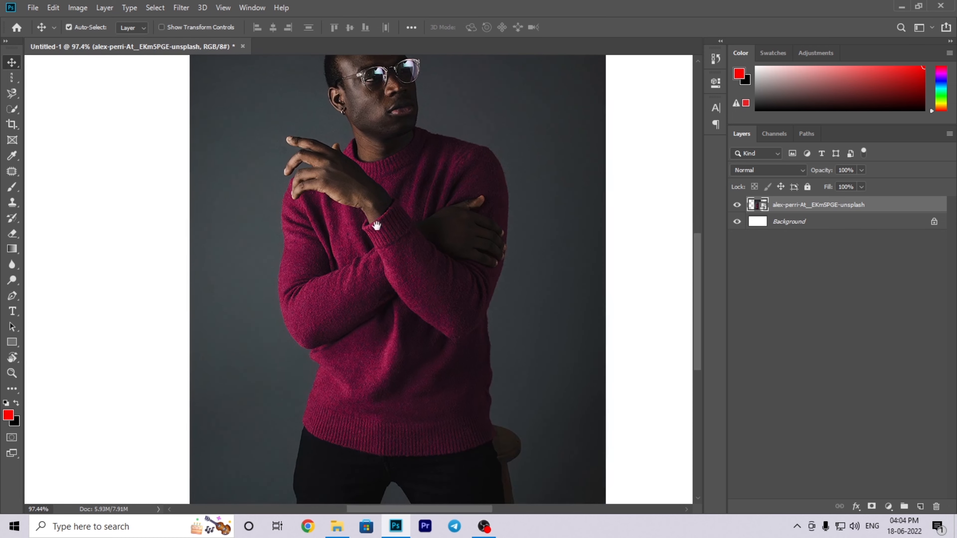
scroll(352, 287, up, 3)
scroll(402, 199, down, 4)
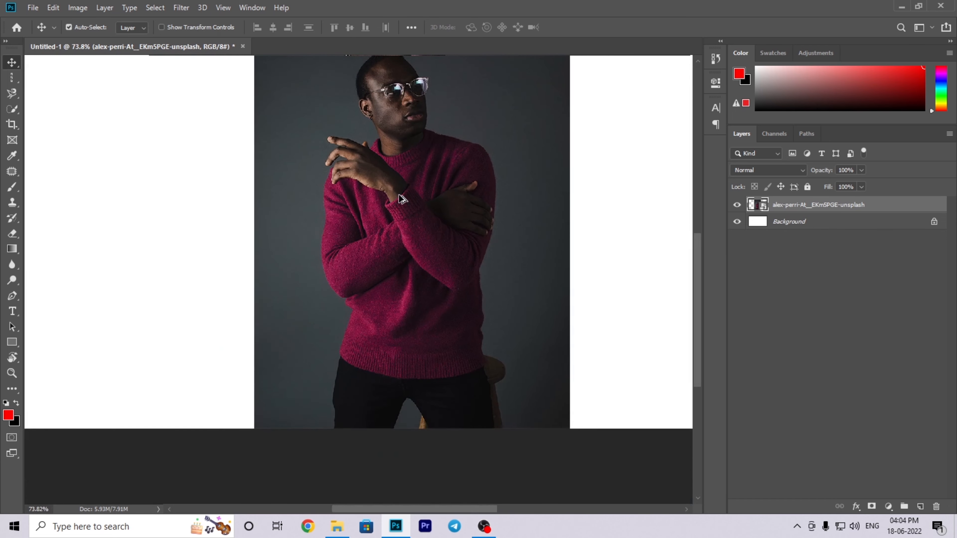
scroll(402, 199, down, 2)
scroll(421, 374, up, 1)
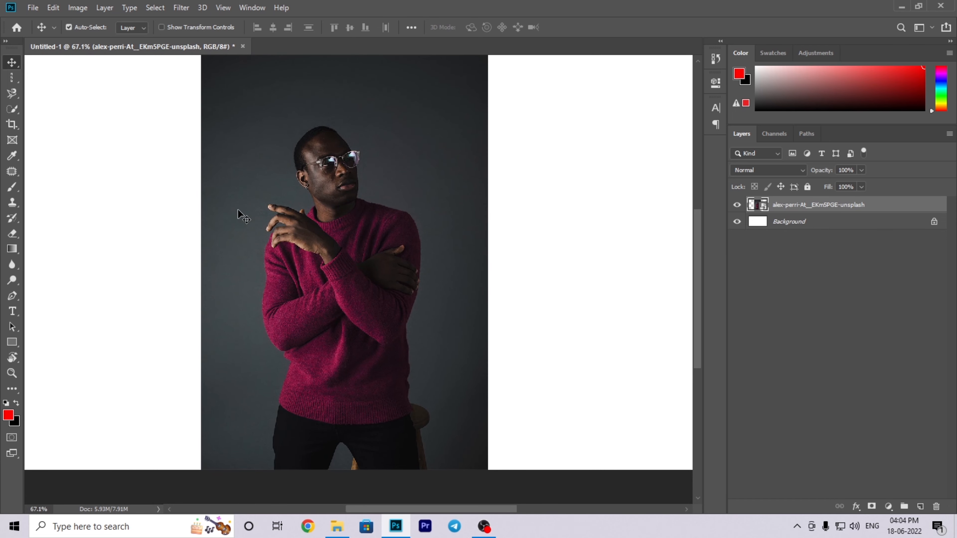
Step: Convert the document to Grayscale mode without flattening the layers, discarding the color information
click(33, 7)
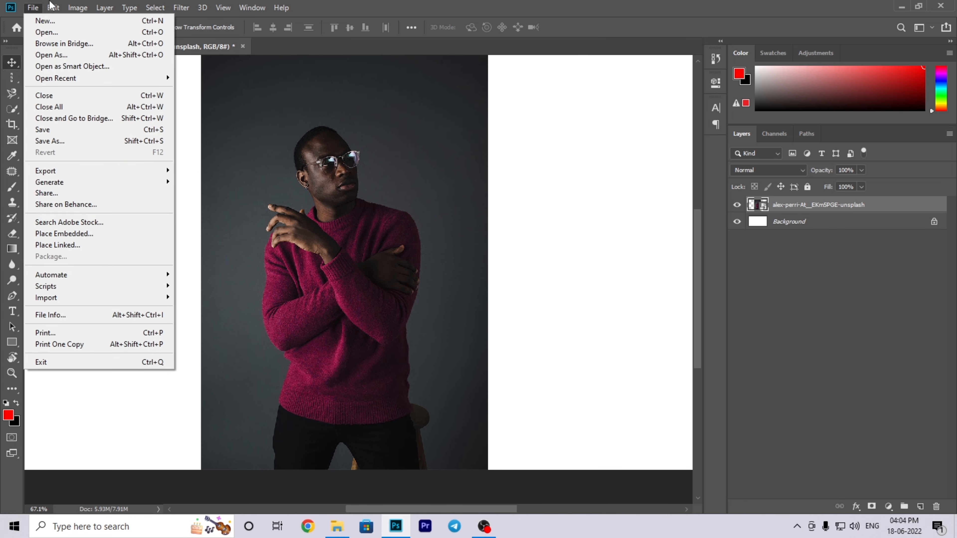
mouse_move(124, 16)
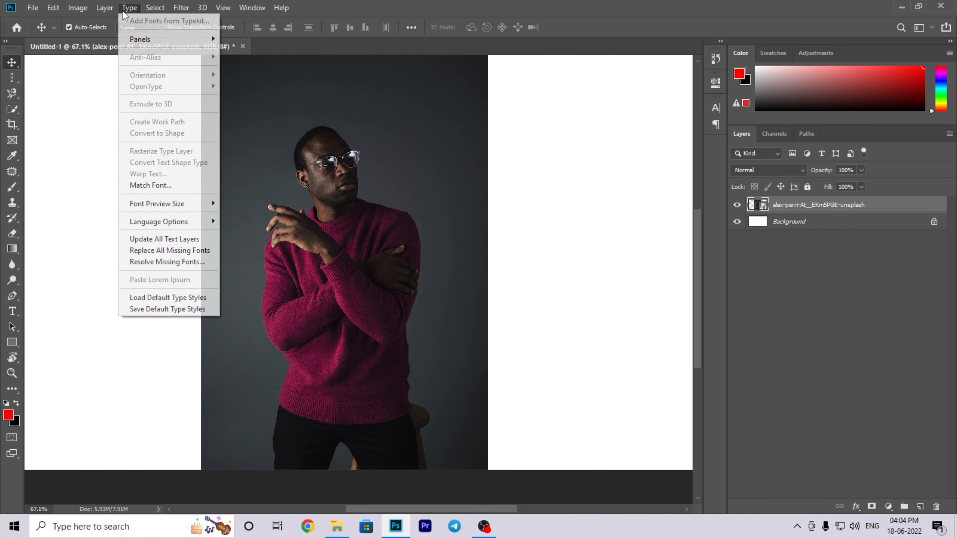
mouse_move(78, 8)
click(215, 32)
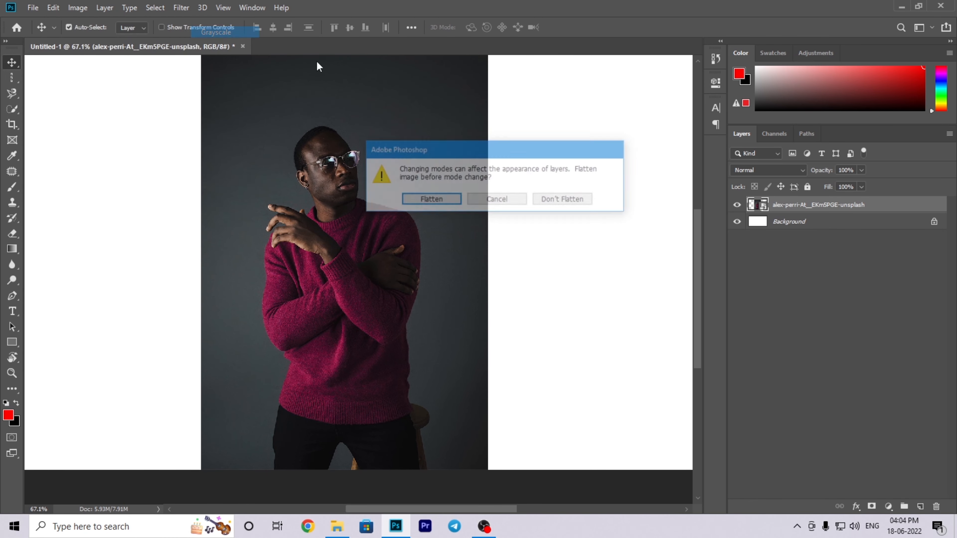
click(575, 199)
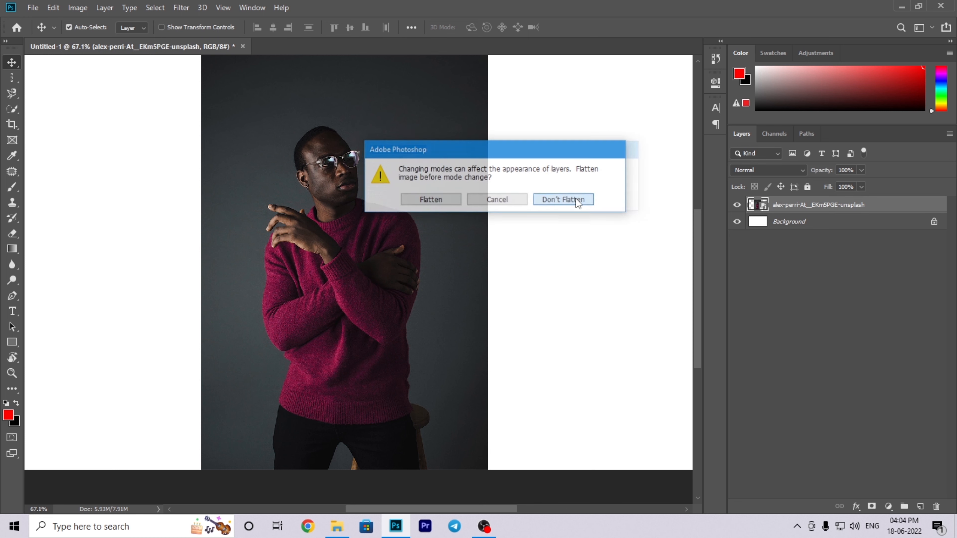
click(579, 197)
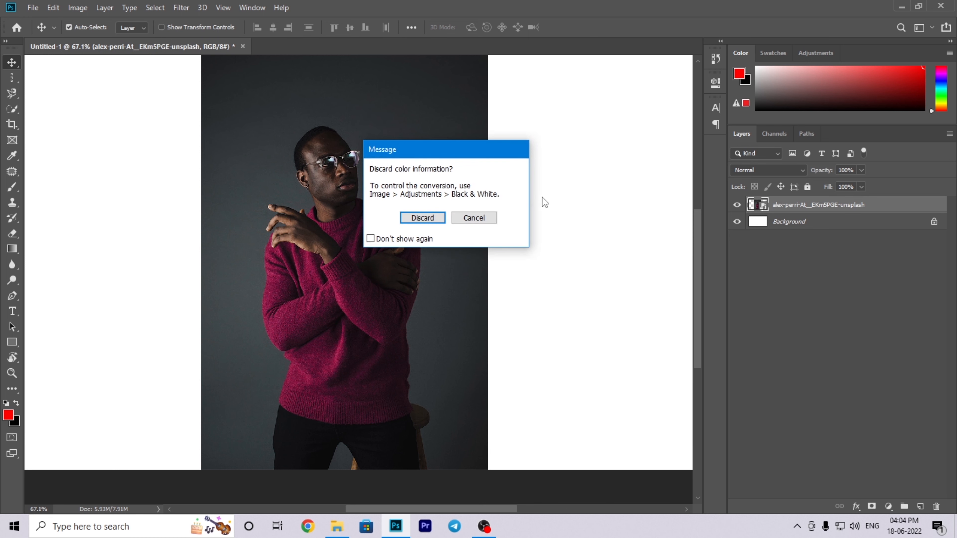
click(426, 218)
Step: Try to apply red (ff0000) as the foreground color in the grayscale document
scroll(422, 248, down, 2)
scroll(649, 218, up, 1)
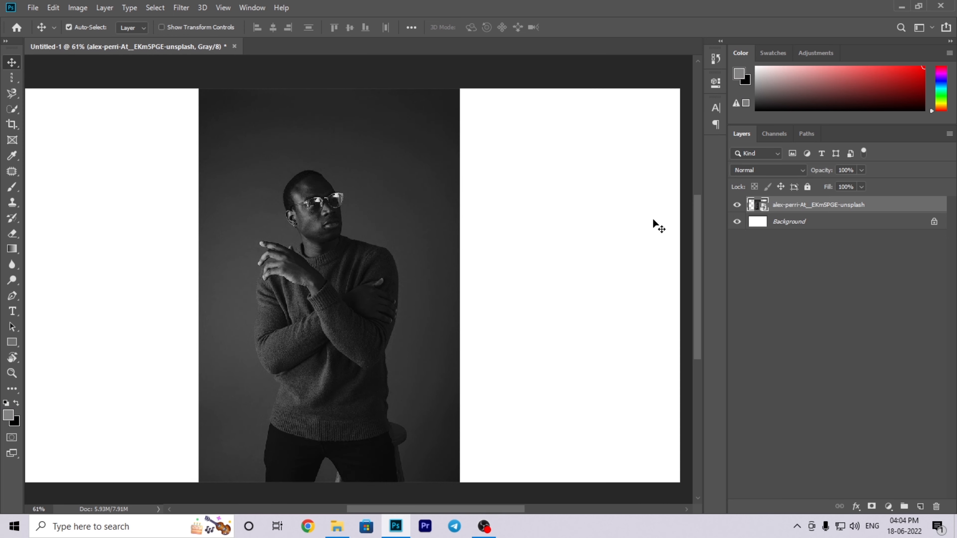
click(8, 414)
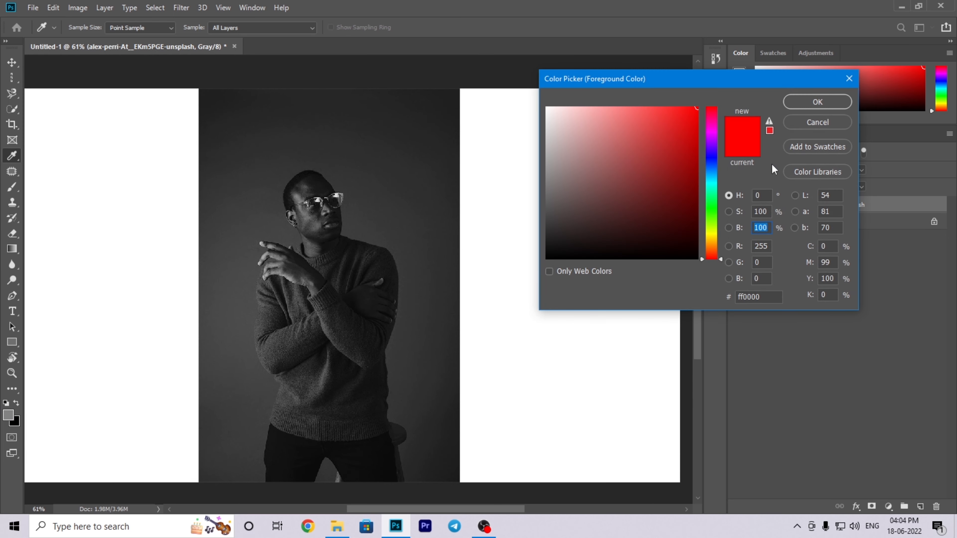
click(808, 100)
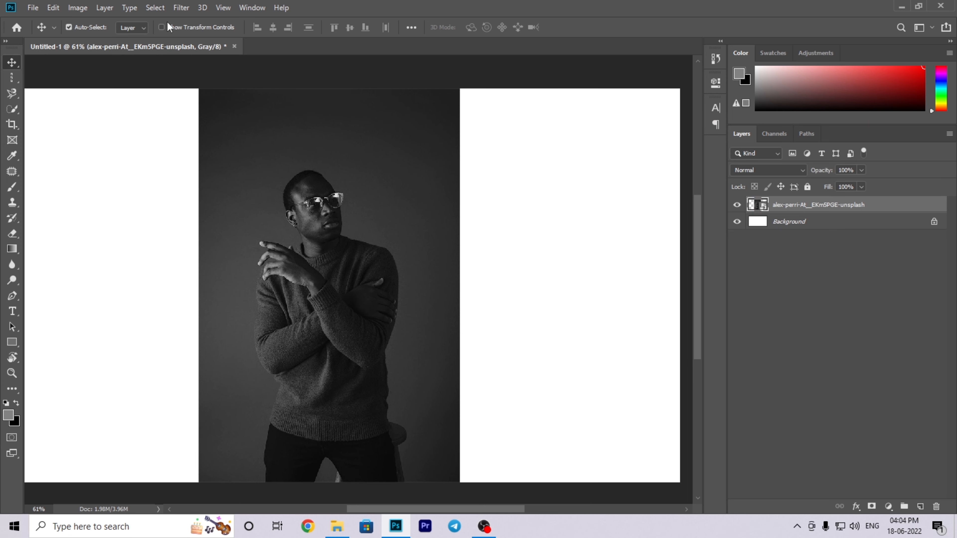
Step: Convert the document to CMYK Color mode without flattening the layers or rasterizing the smart object
click(77, 7)
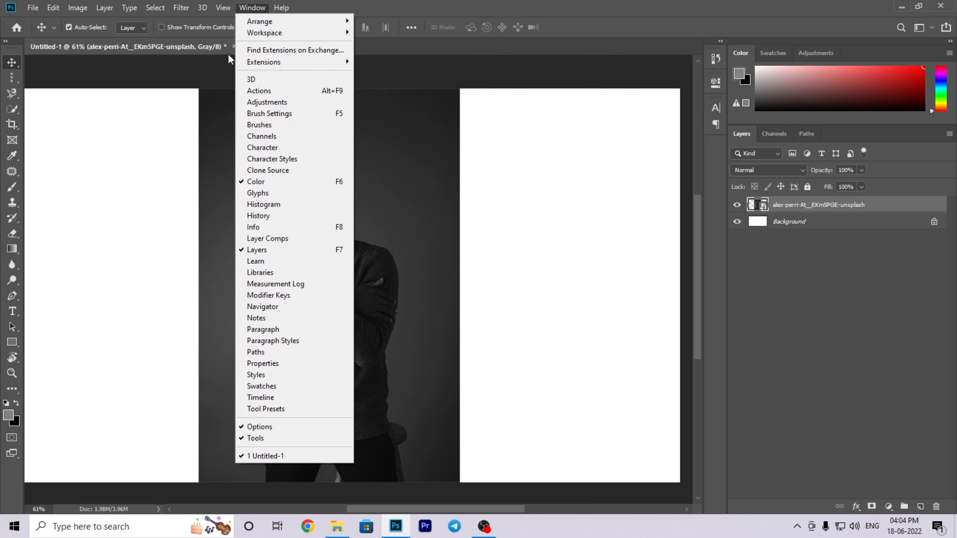
click(74, 7)
click(77, 8)
mouse_move(113, 21)
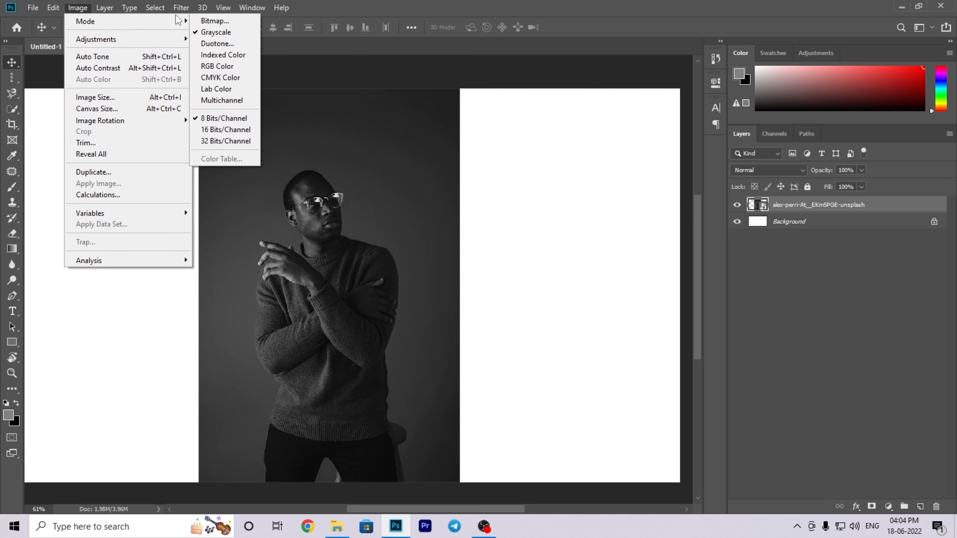
click(220, 78)
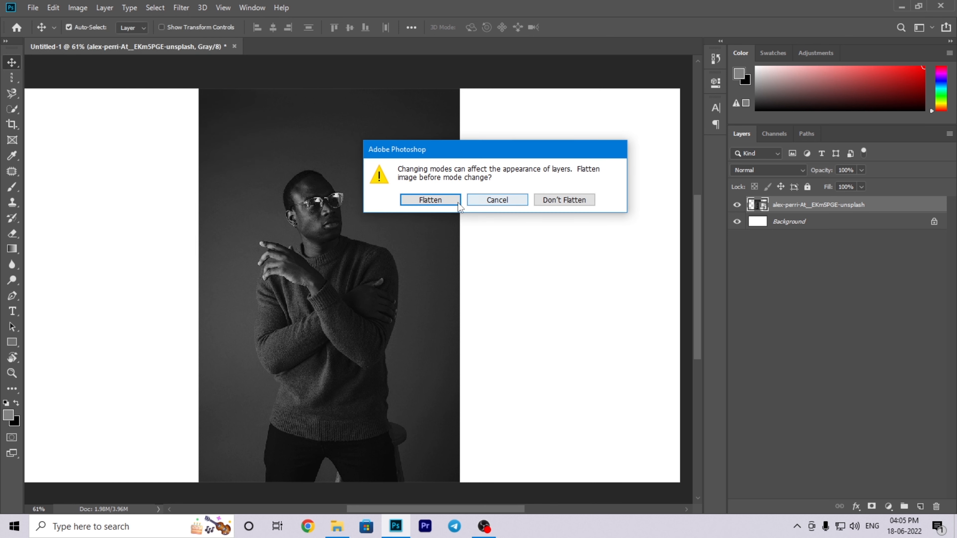
click(568, 205)
click(566, 201)
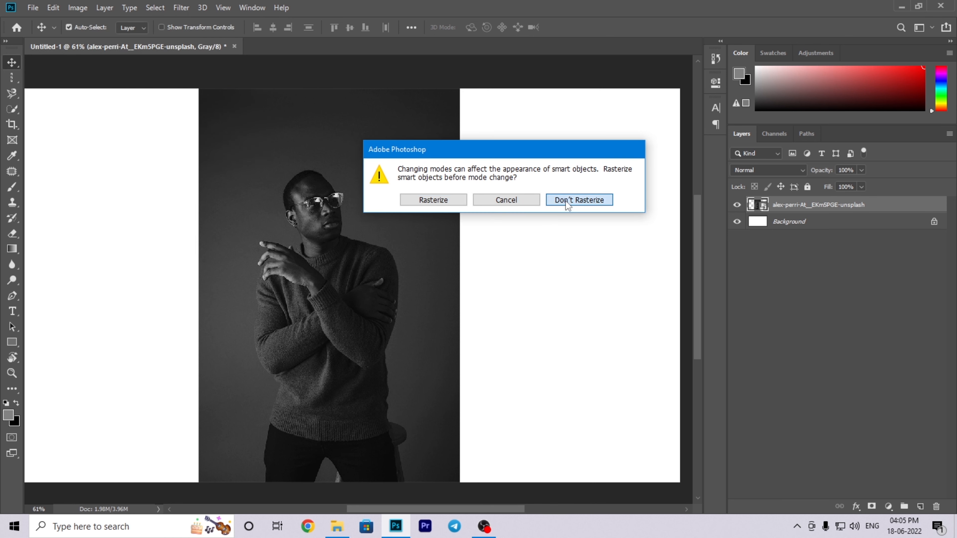
click(467, 219)
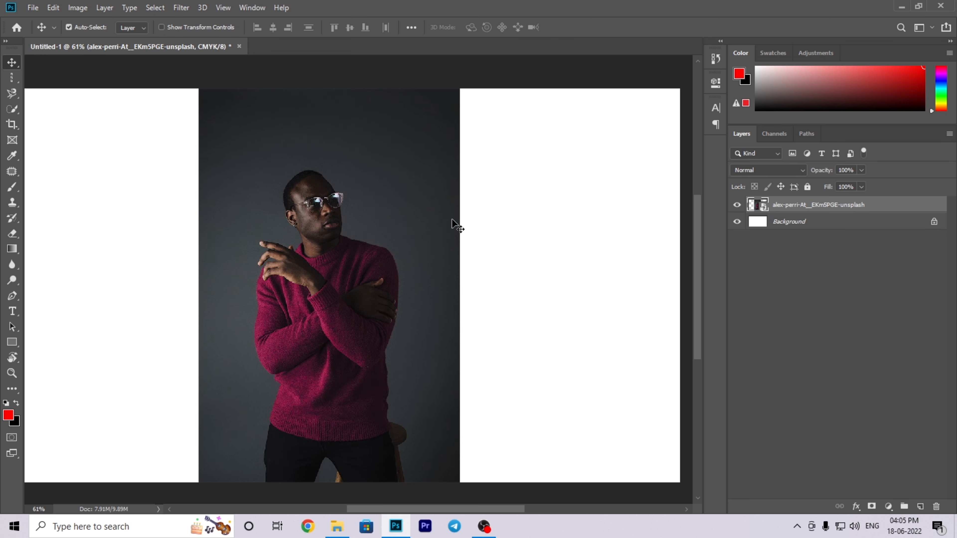
Step: Change the document to RGB Color mode, keeping the layers unflattened and the smart object unrasterized
scroll(439, 181, down, 3)
scroll(417, 252, up, 6)
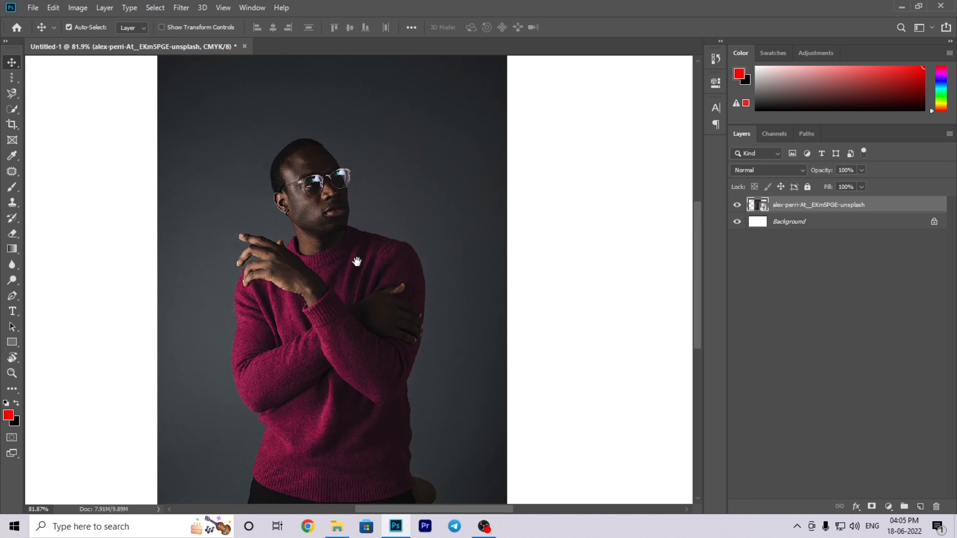
scroll(356, 261, down, 4)
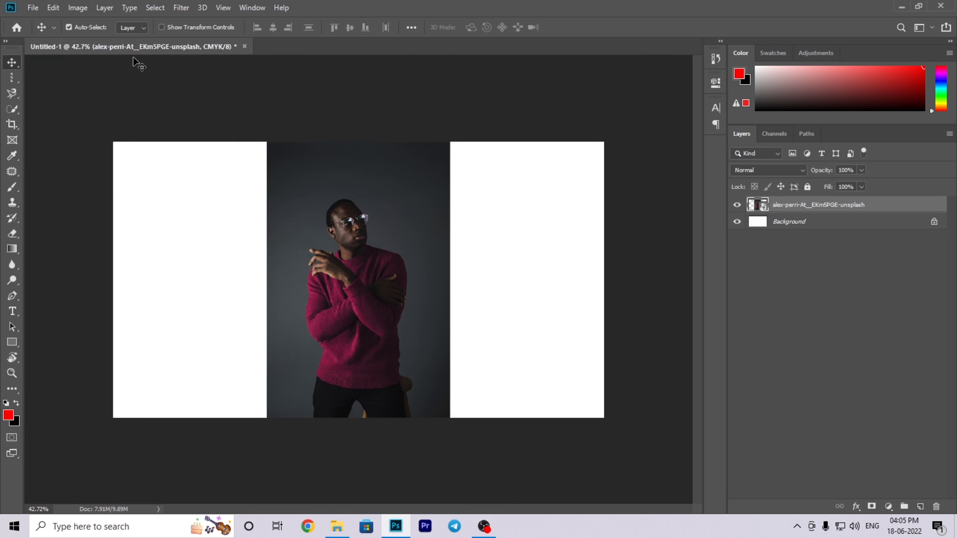
click(78, 7)
mouse_move(151, 21)
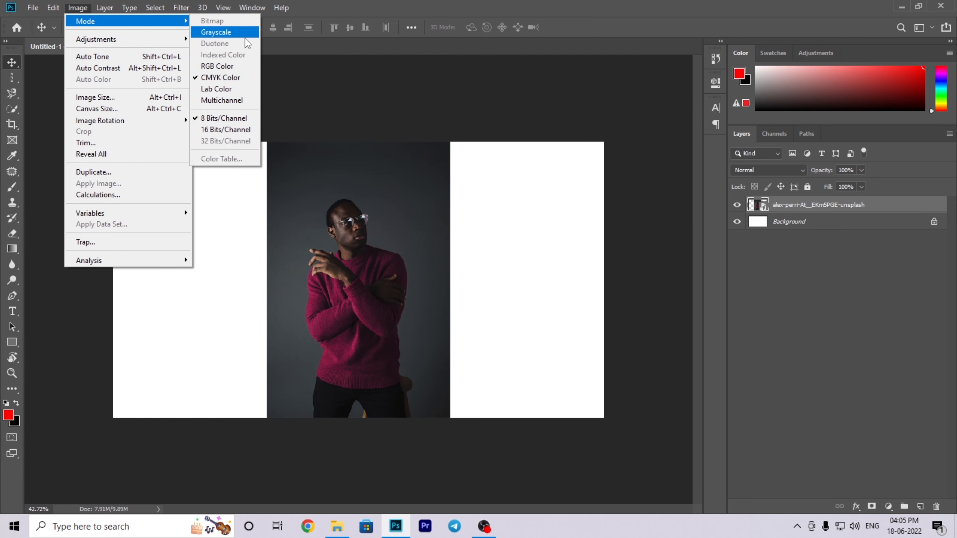
click(231, 66)
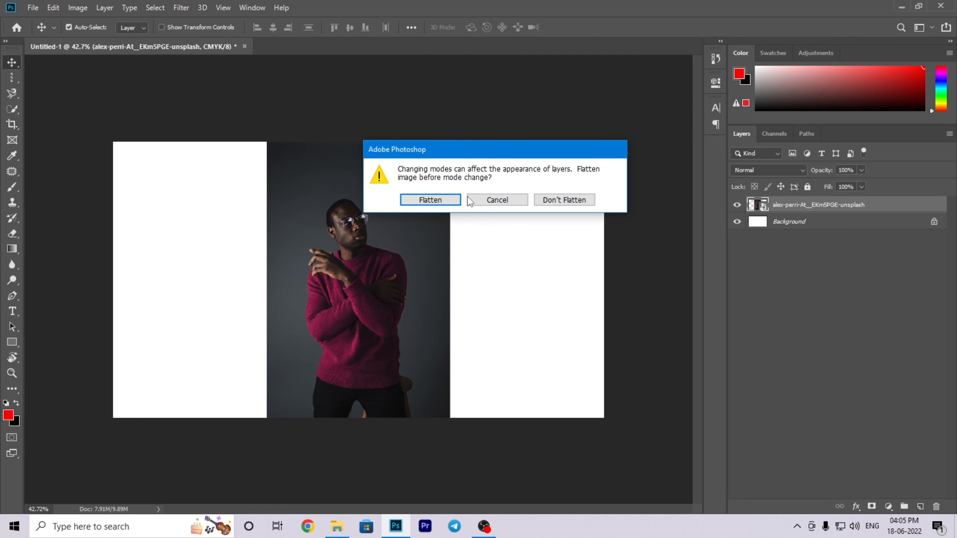
click(550, 199)
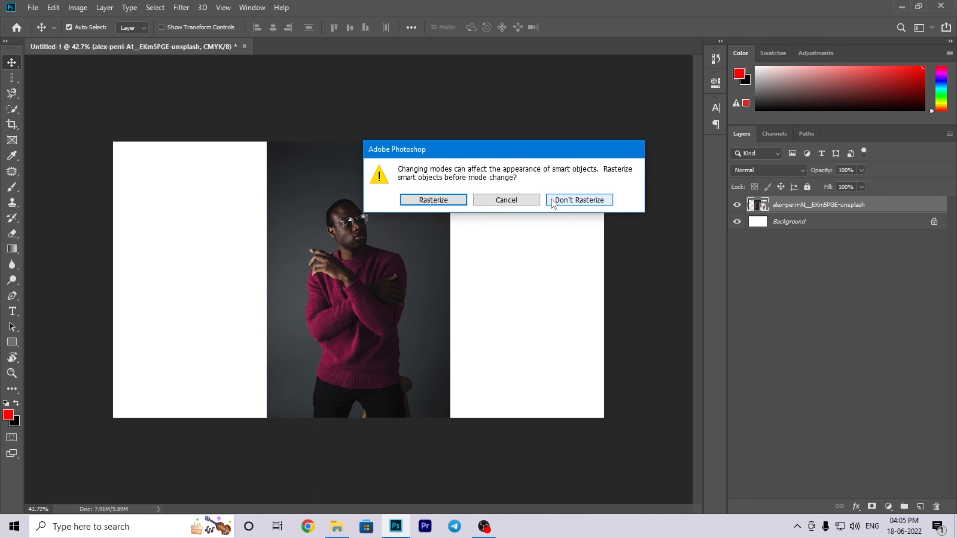
click(575, 201)
Step: Compare the options of the Rectangular Marquee and Move tools, leaving the Rectangular Marquee tool active
scroll(363, 298, up, 5)
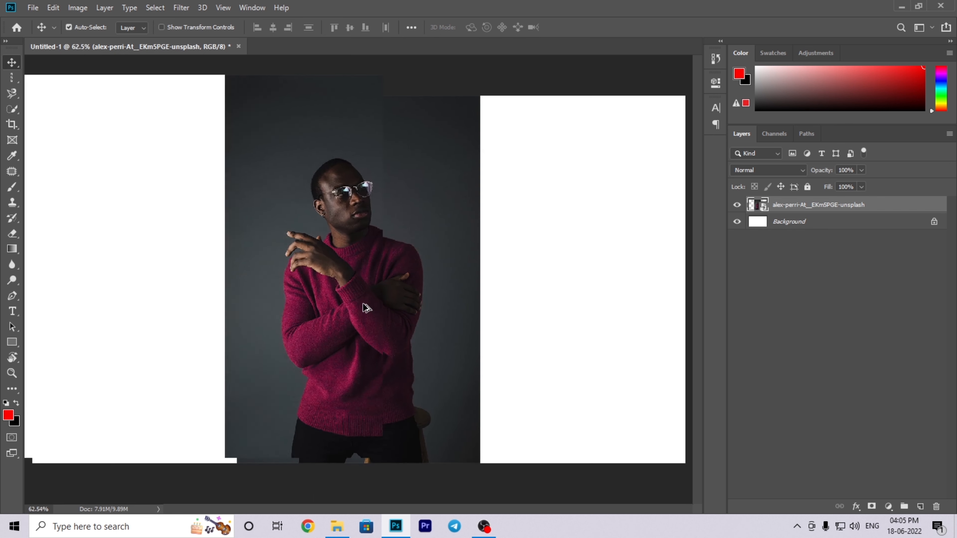
scroll(327, 222, down, 5)
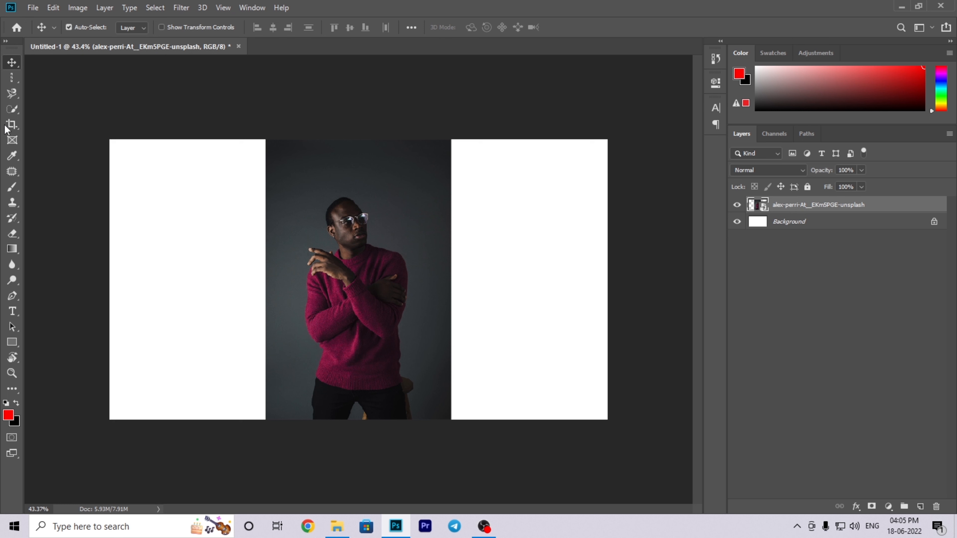
drag(12, 78, 43, 79)
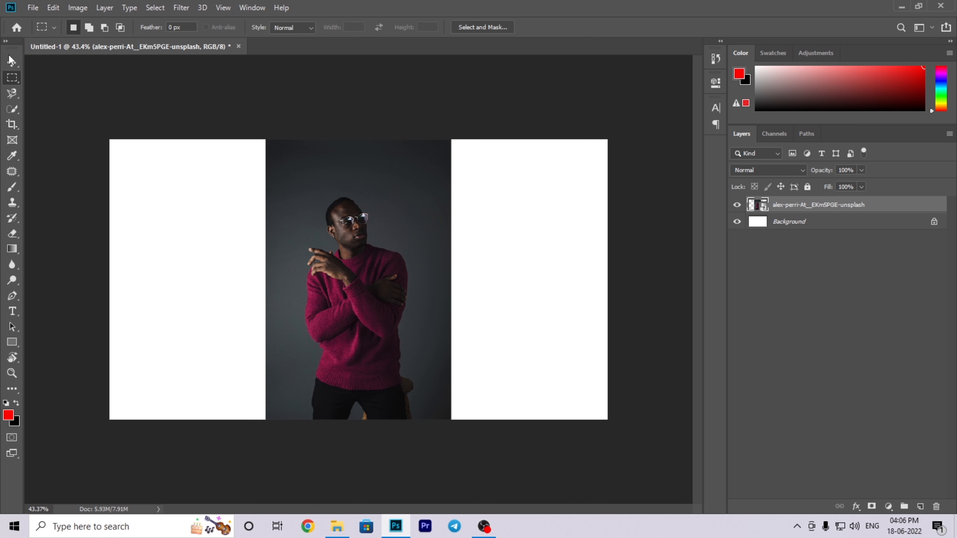
click(12, 62)
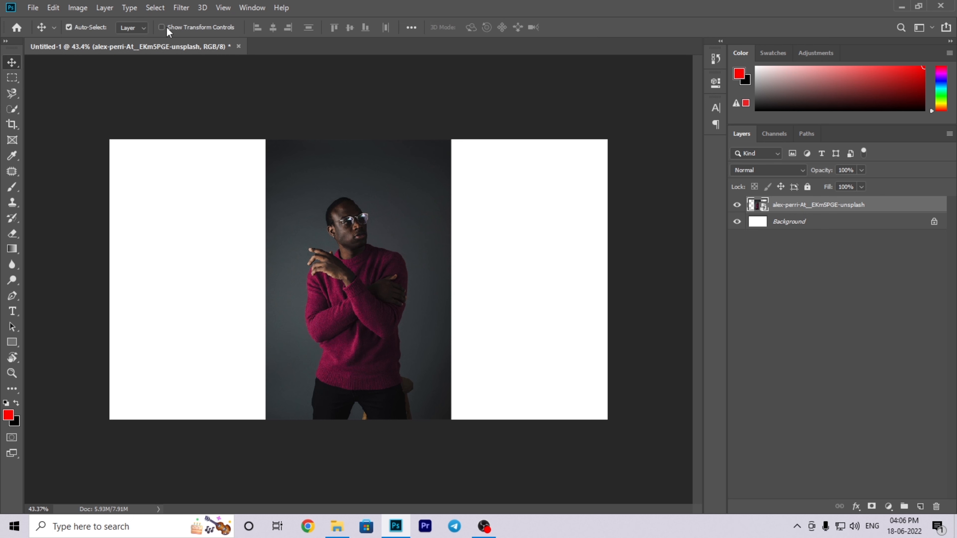
click(12, 78)
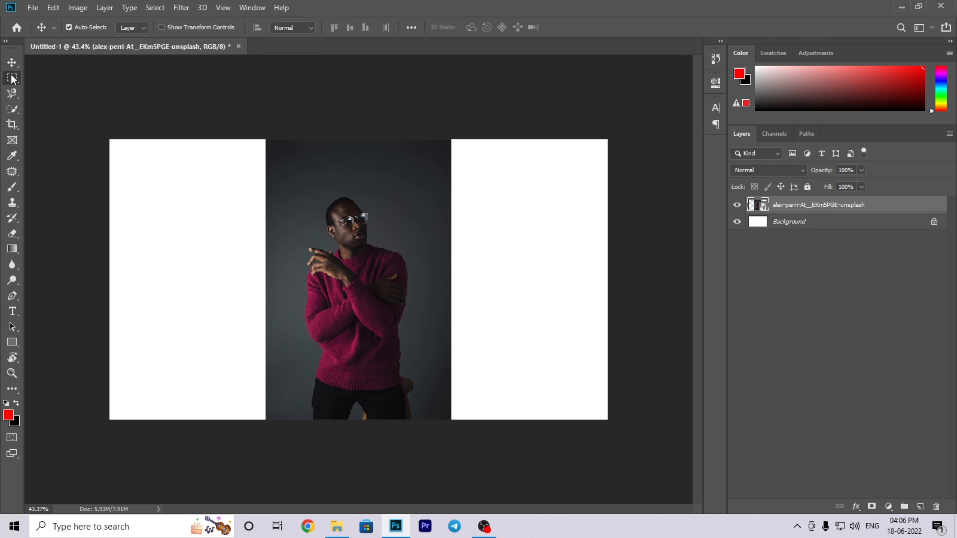
Step: Check the options of the Magnetic Lasso tool and return to the Move tool
click(14, 95)
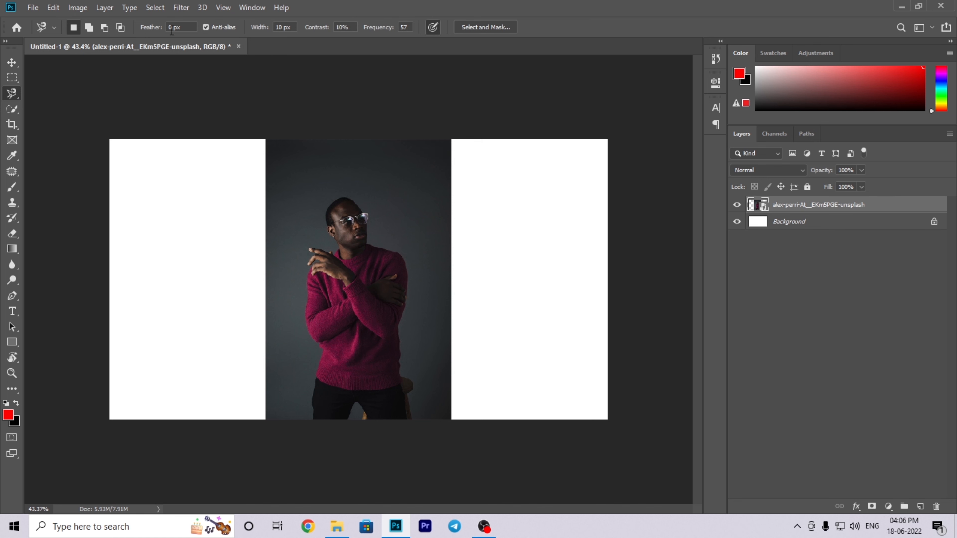
click(13, 63)
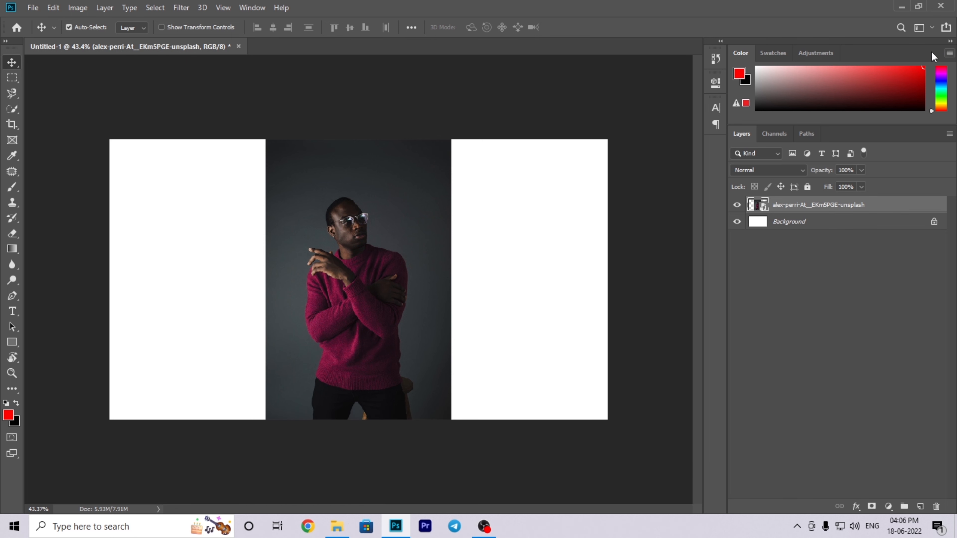
Step: Restore the default workspace layout with the Color, Learn and Layers panel groups
click(248, 7)
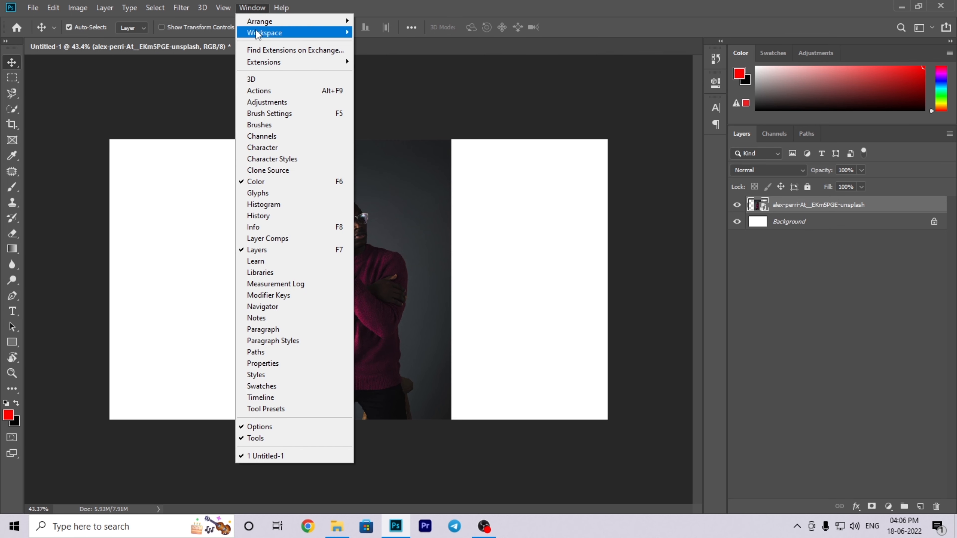
mouse_move(264, 32)
click(407, 108)
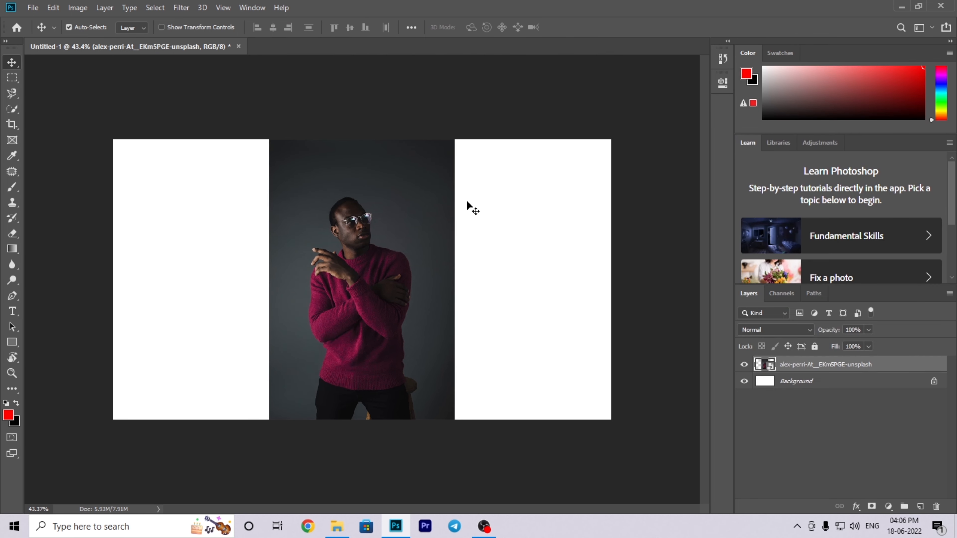
Step: Show the Swatches panel instead of Color and close the Learn, Libraries and Adjustments panel group
click(789, 57)
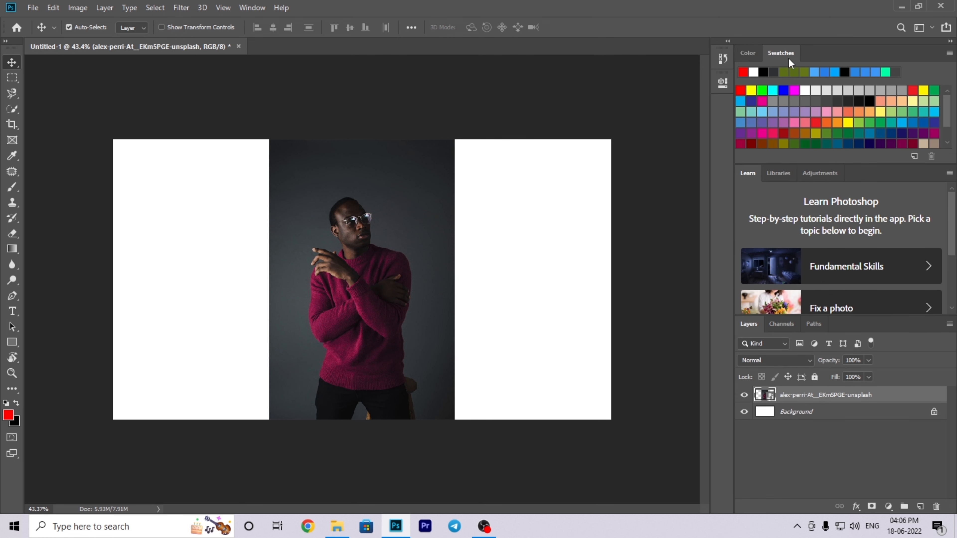
click(745, 54)
click(782, 55)
scroll(792, 246, down, 3)
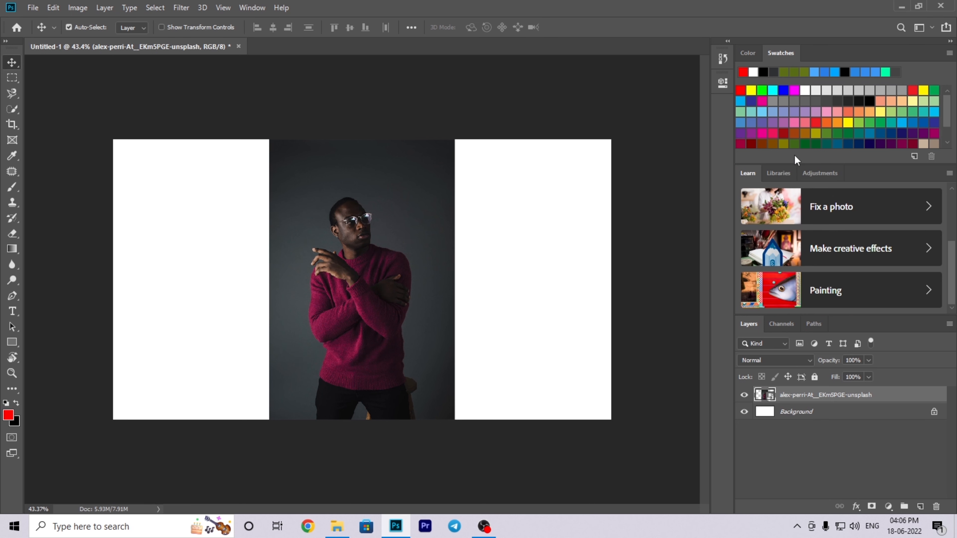
click(950, 173)
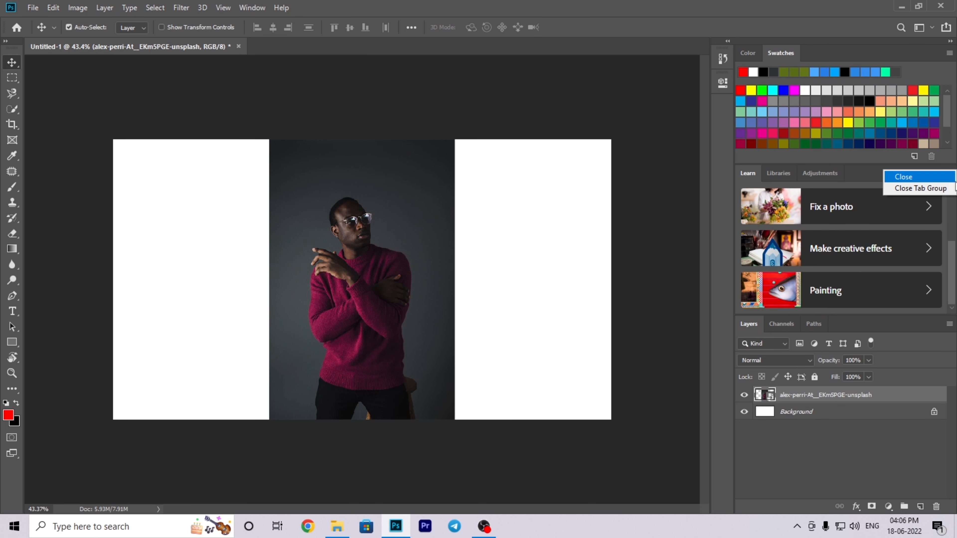
click(920, 190)
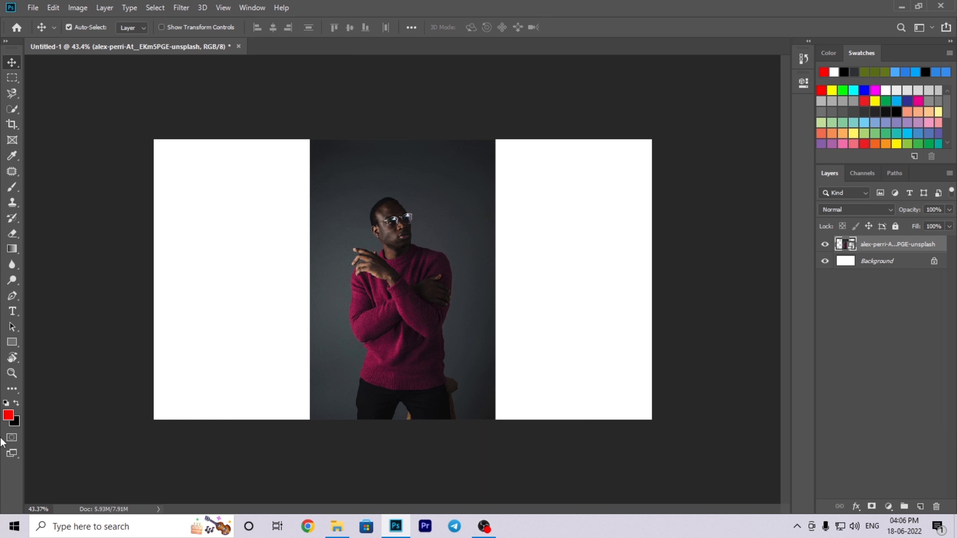
Step: Shift the photo slightly toward the canvas's upper left and try a rectangular marquee selection across the man's head
scroll(159, 323, up, 3)
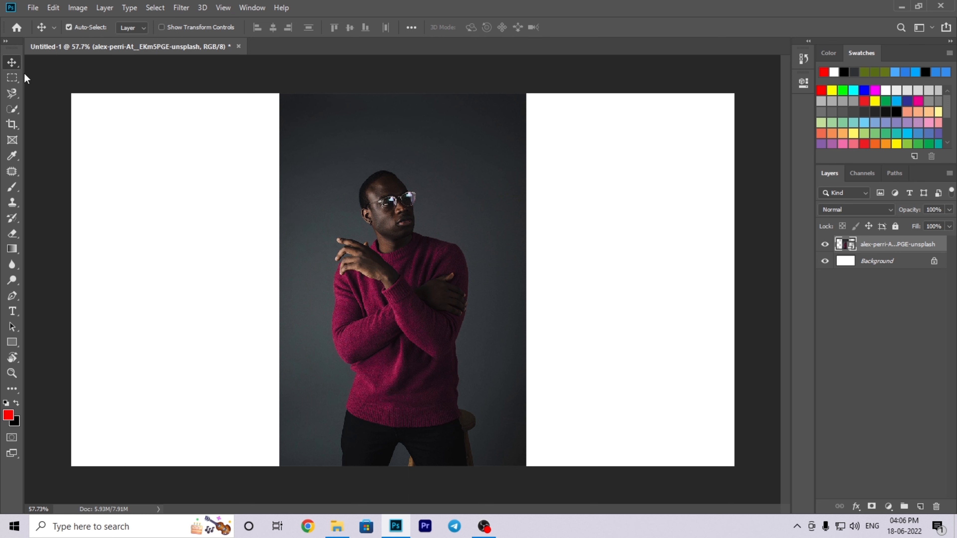
key(ctrl)
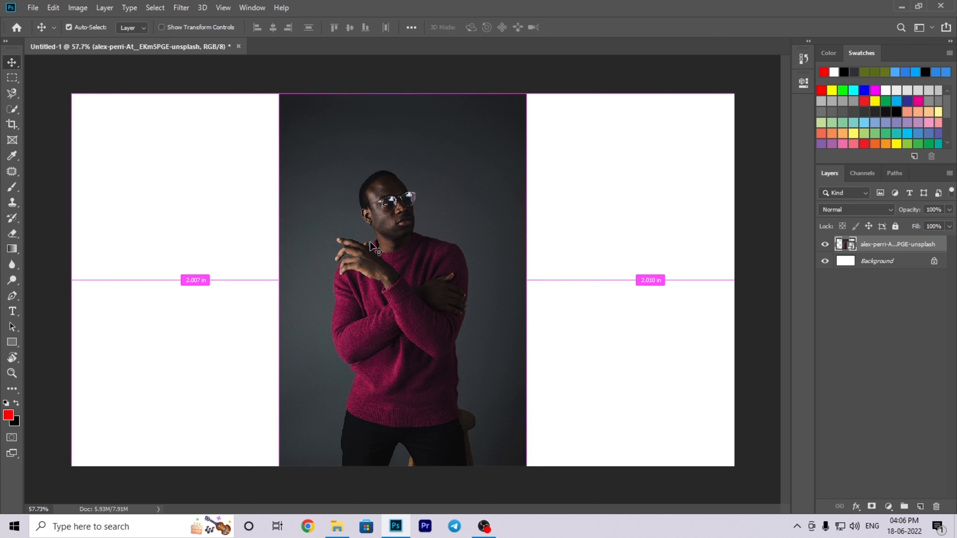
drag(370, 246, 165, 142)
right_click(9, 80)
click(64, 77)
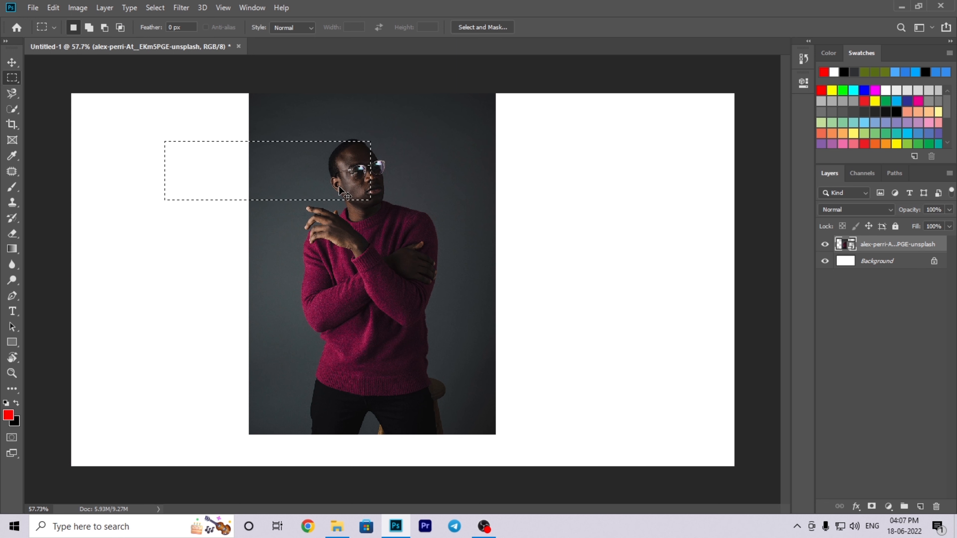
key(ctrl+d)
Step: Move the photo with the Move tool toward the left part of the canvas
click(12, 62)
drag(373, 183, 204, 224)
scroll(169, 208, down, 4)
drag(309, 231, 319, 248)
scroll(320, 251, up, 3)
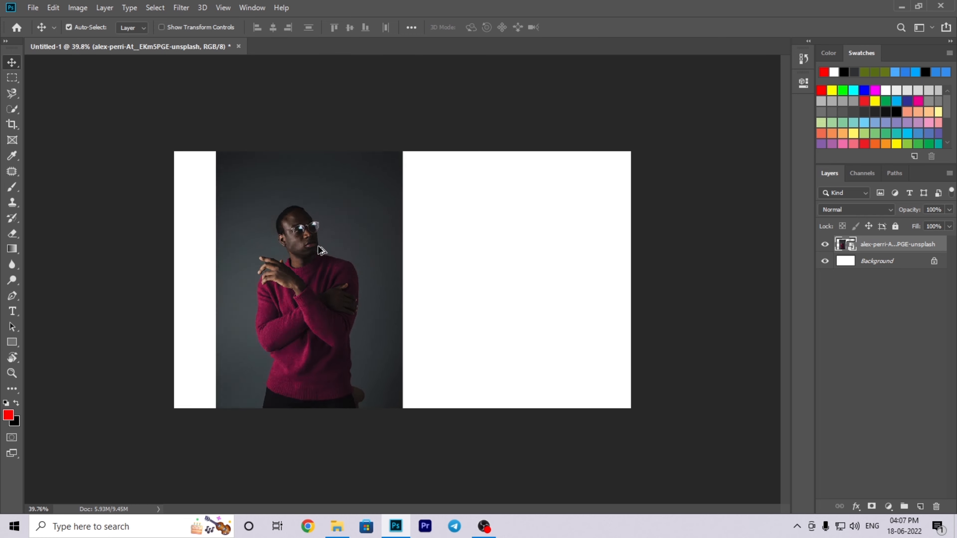
Step: Examine the canvas and photo at several magnifications, zooming in and out
scroll(320, 251, up, 1)
scroll(320, 250, down, 3)
scroll(321, 251, up, 1)
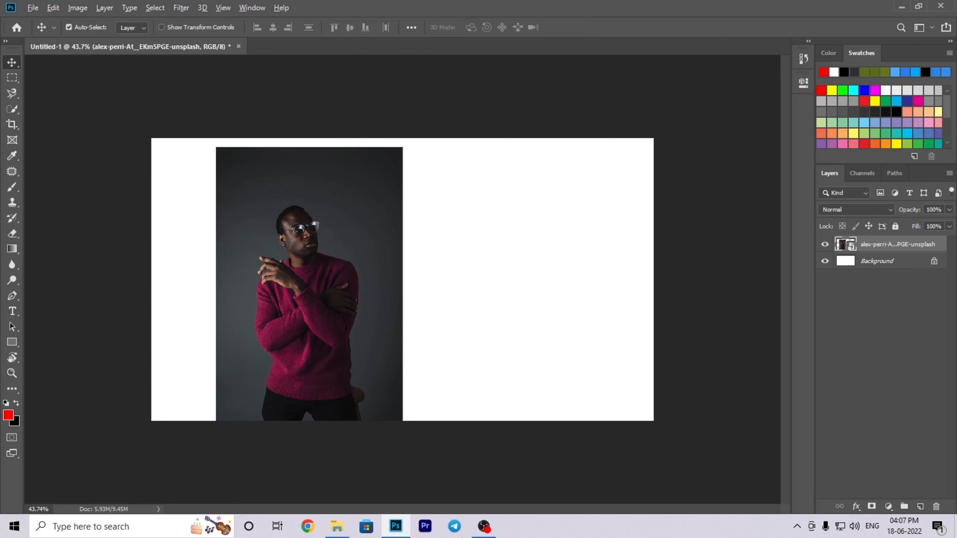
scroll(462, 440, up, 4)
scroll(391, 321, down, 3)
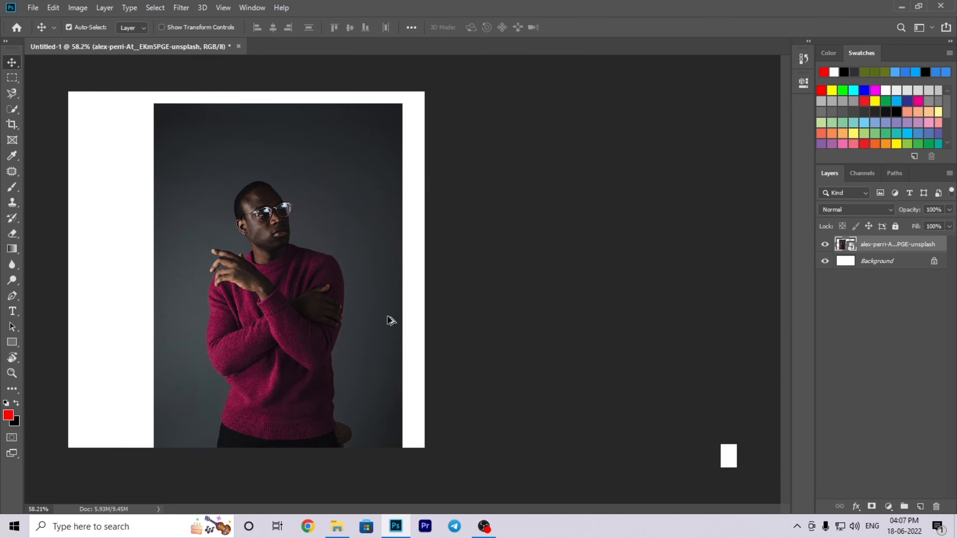
scroll(391, 321, up, 1)
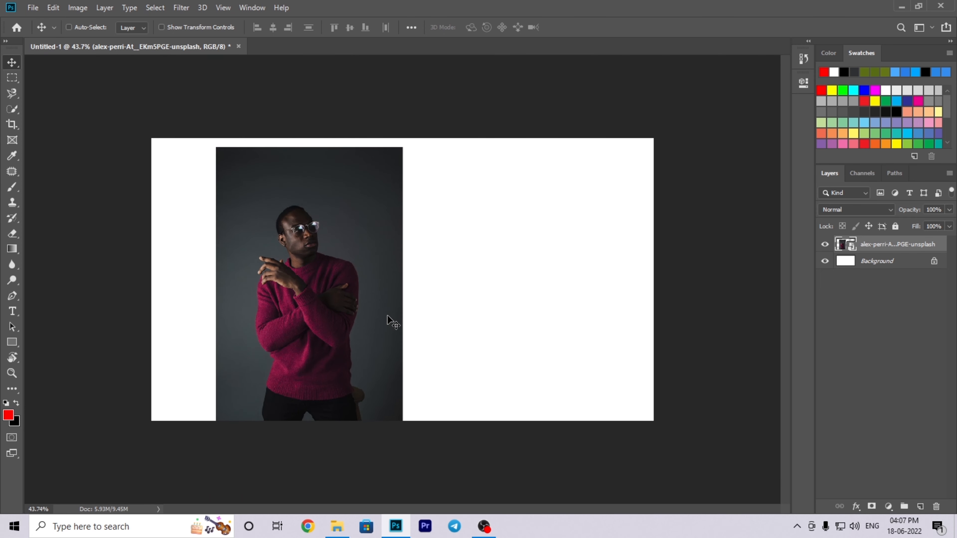
key(ctrl+plus)
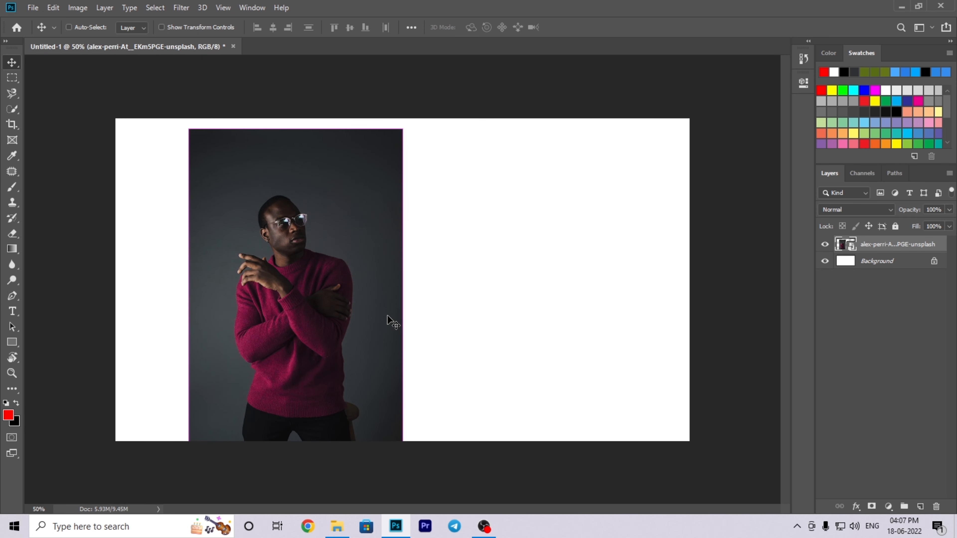
key(ctrl+minus)
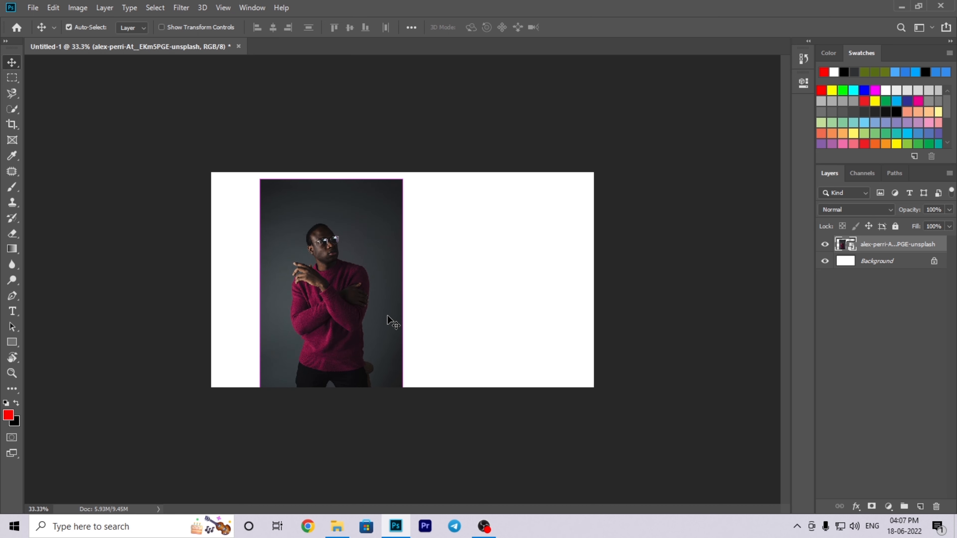
scroll(382, 311, up, 5)
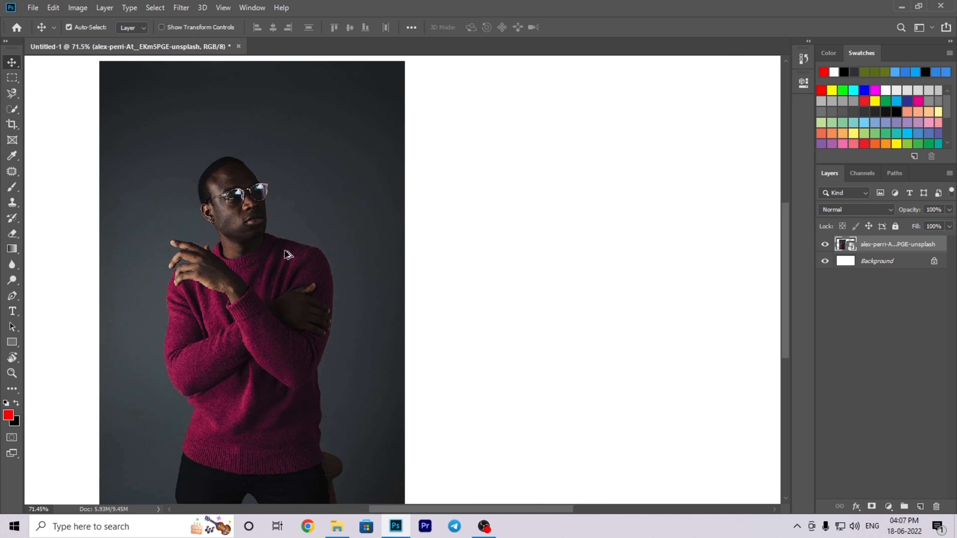
Step: Scale the photo down to about two thirds of its size with Free Transform and fit it into the canvas's upper-left corner
drag(321, 271, 334, 206)
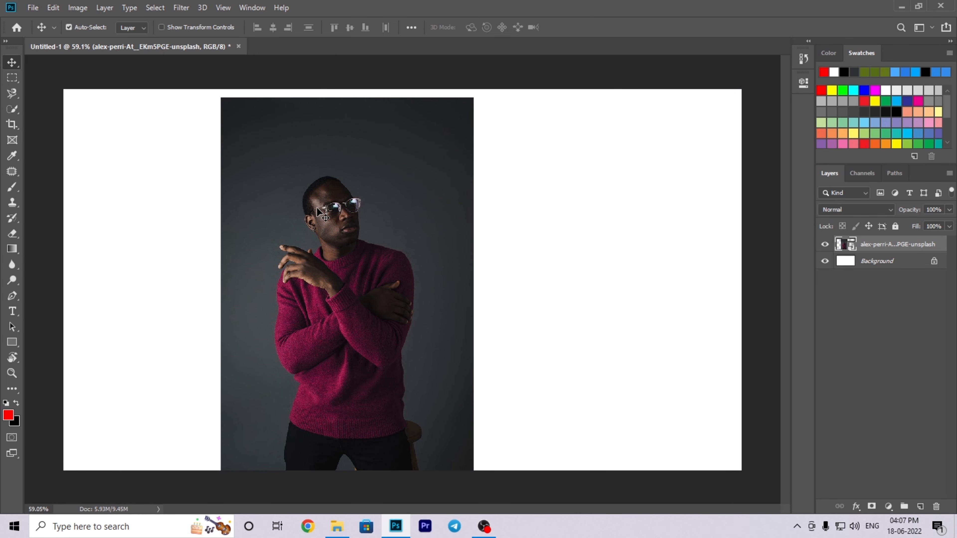
key(ctrl+t)
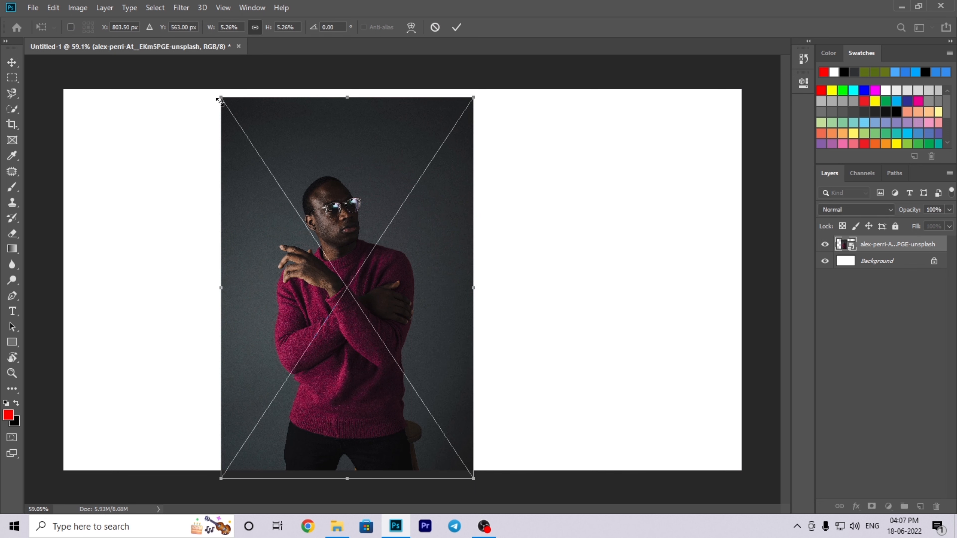
drag(219, 100, 248, 183)
drag(325, 276, 251, 228)
key(Return)
key(ctrl+minus)
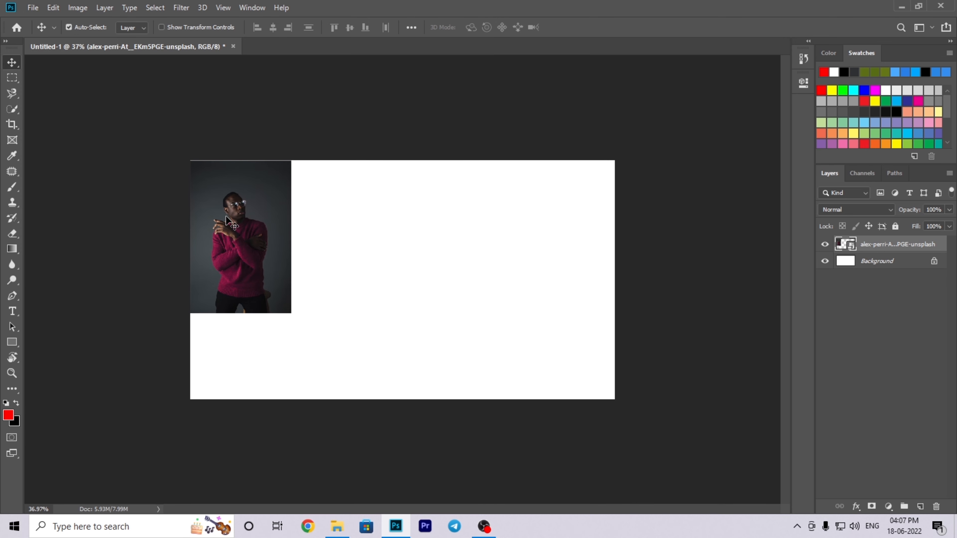
key(ctrl+0)
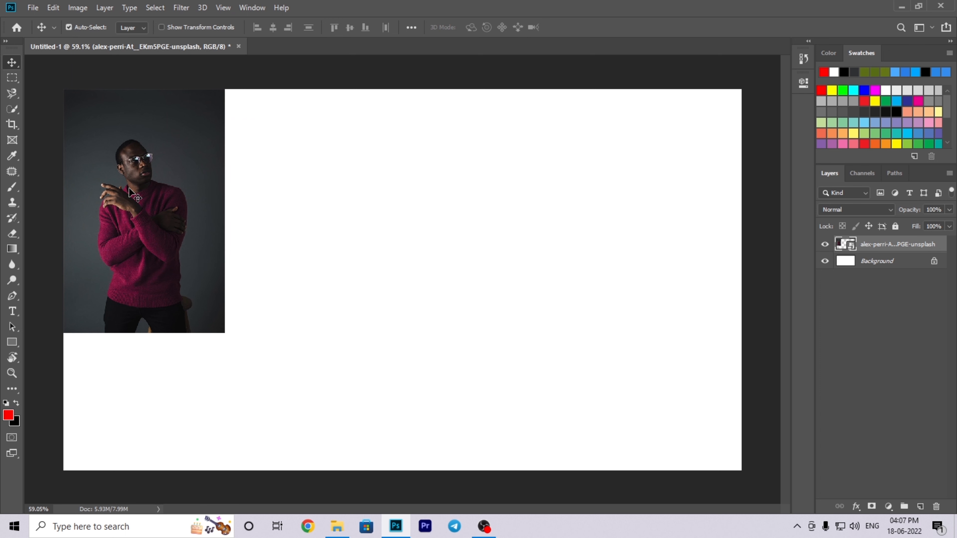
Step: Duplicate the small photo into a row of four along the canvas's upper edge, plus one copy below the last
drag(129, 188, 292, 193)
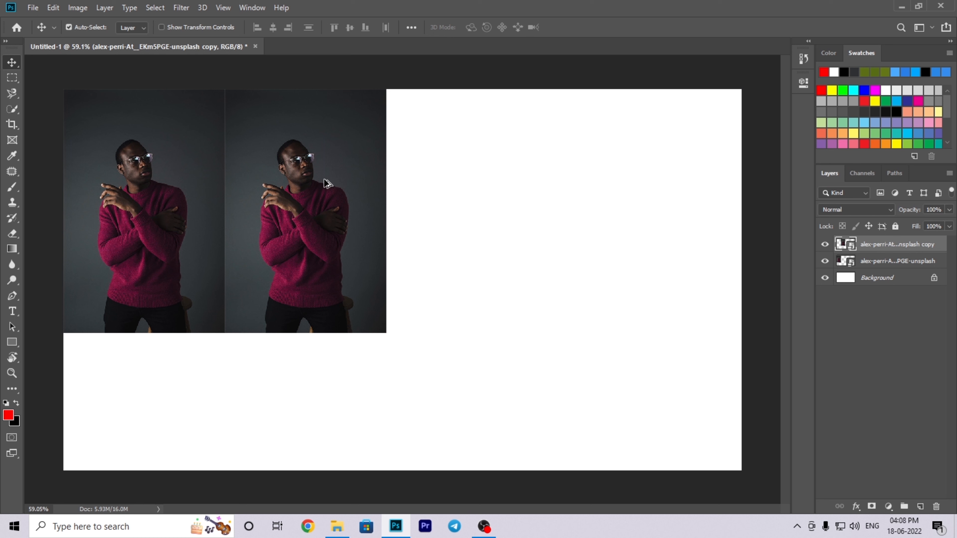
drag(330, 184, 490, 184)
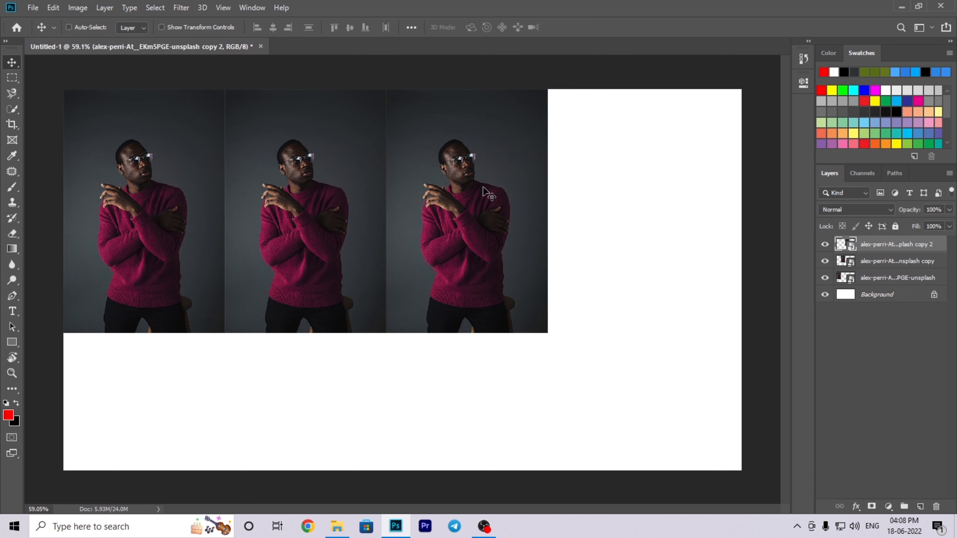
drag(484, 187, 650, 439)
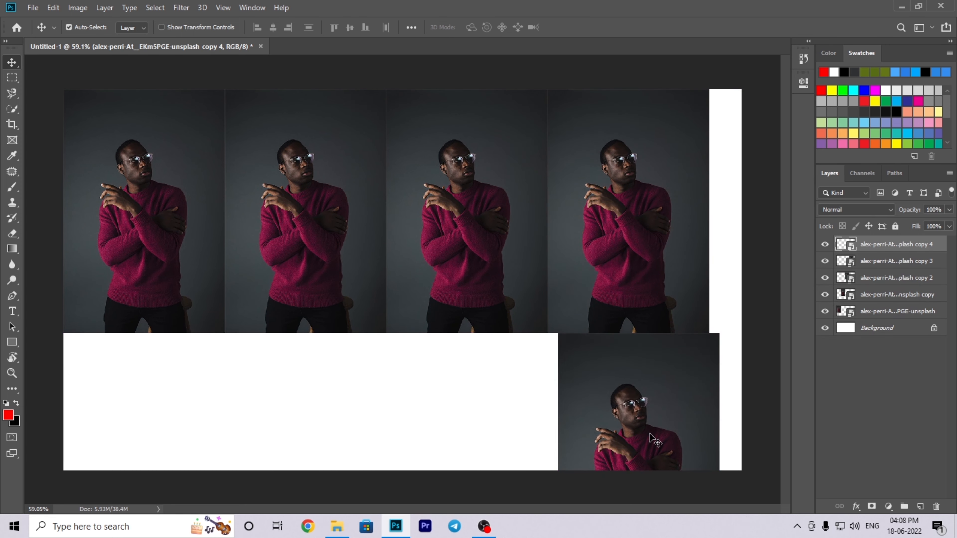
Step: Undo all the photo duplications, leaving only the original photo in the upper-left corner
key(ctrl+z)
key(ctrl+z)
key(ctrl+z)
key(ctrl+z)
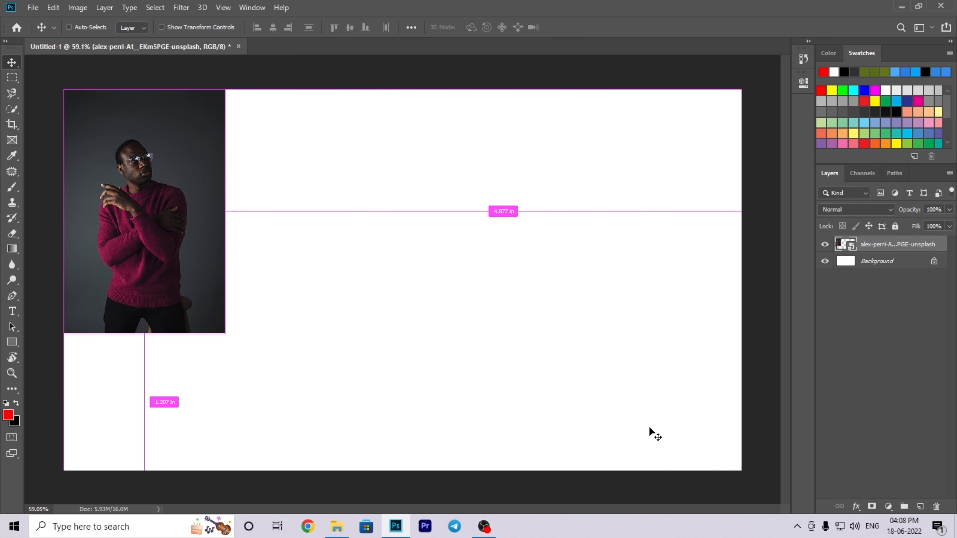
Step: Move the small photo from the corner to near the center of the canvas
scroll(417, 278, down, 2)
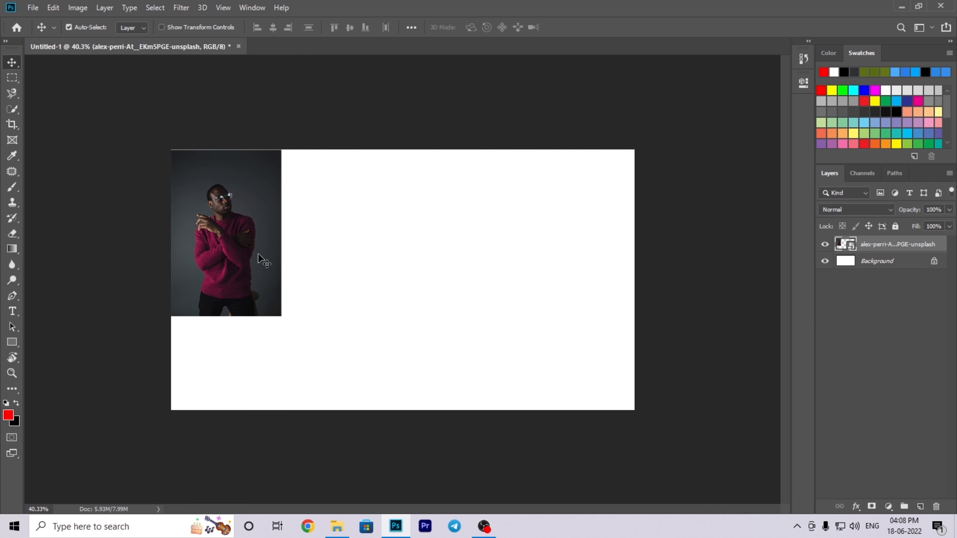
drag(258, 254, 442, 300)
scroll(400, 303, up, 2)
scroll(399, 304, up, 3)
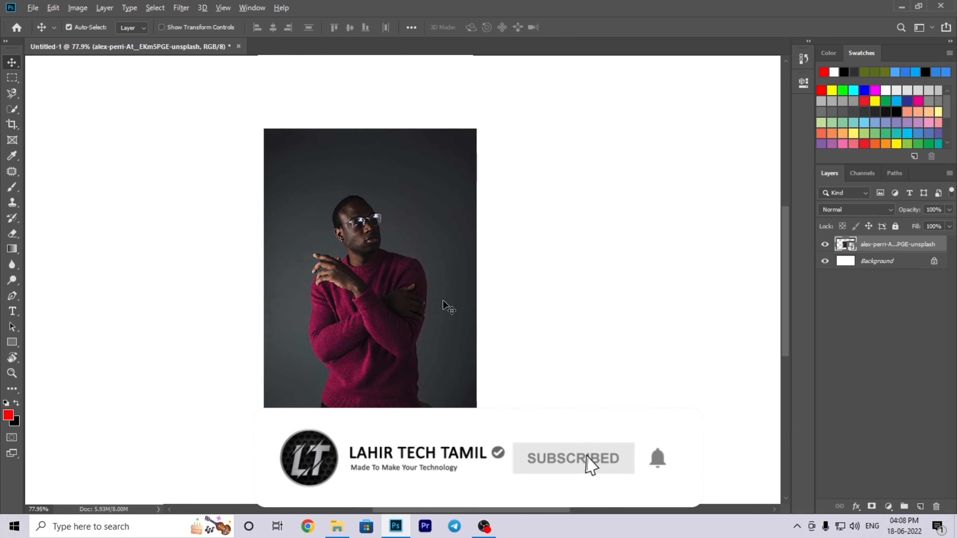
scroll(443, 300, down, 2)
Step: Draw a rectangular marquee just inside the photo's edges and try to delete the selected area from the smart object
click(14, 77)
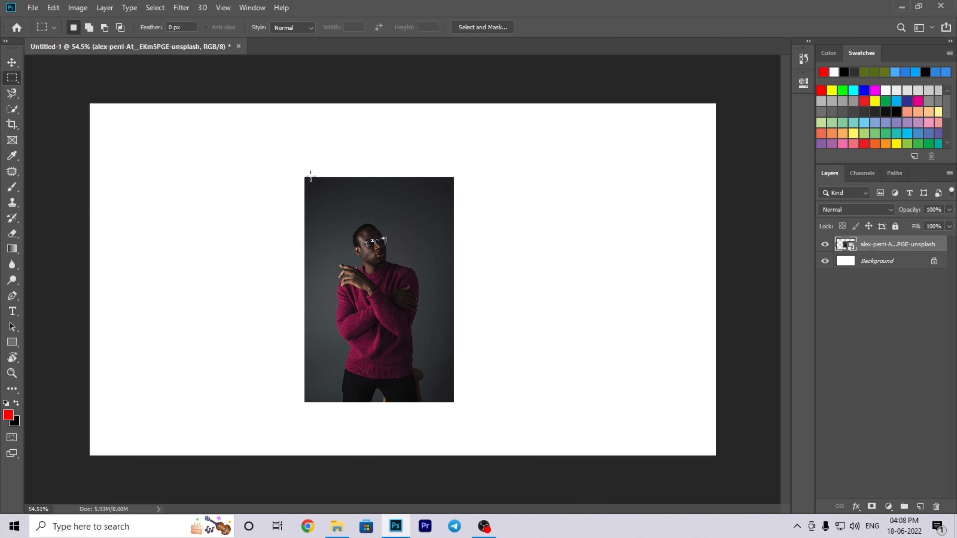
drag(306, 179, 452, 401)
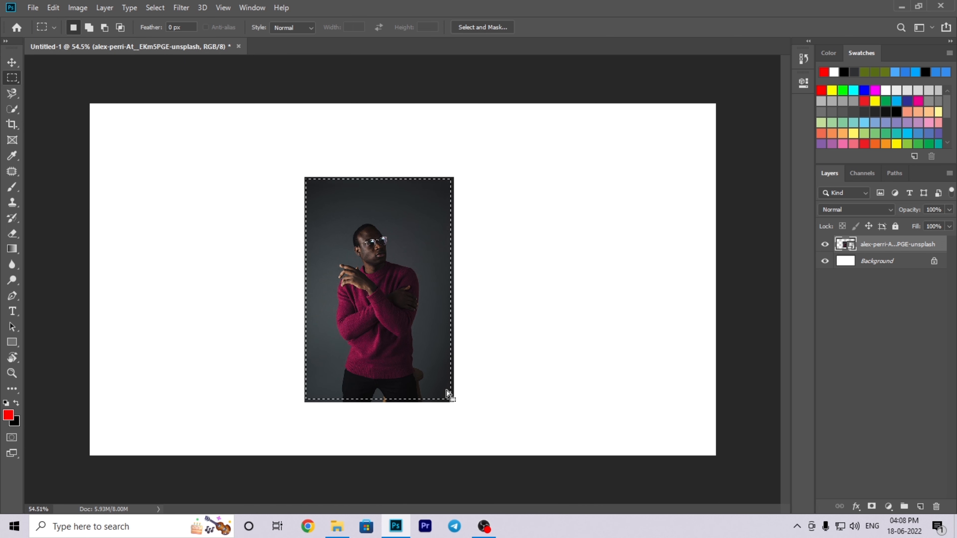
key(Delete)
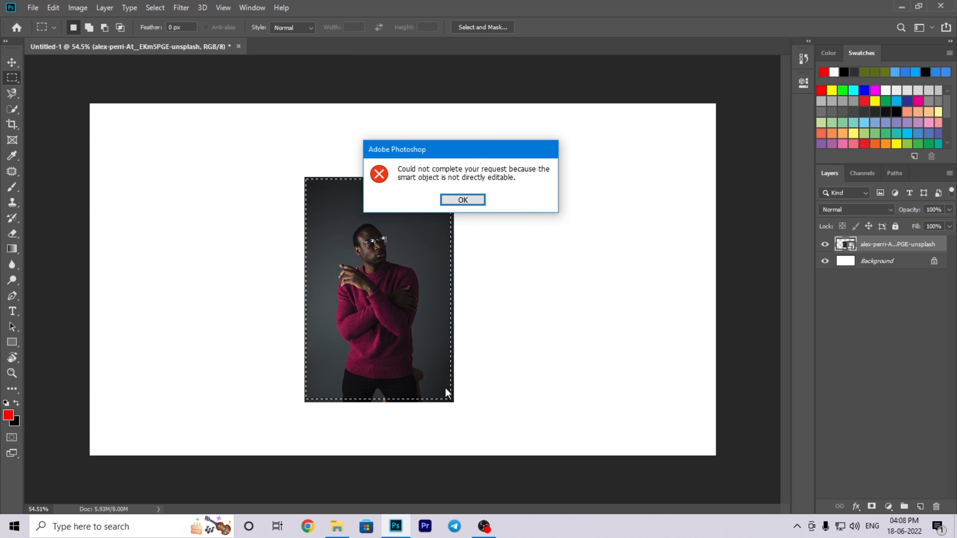
key(Return)
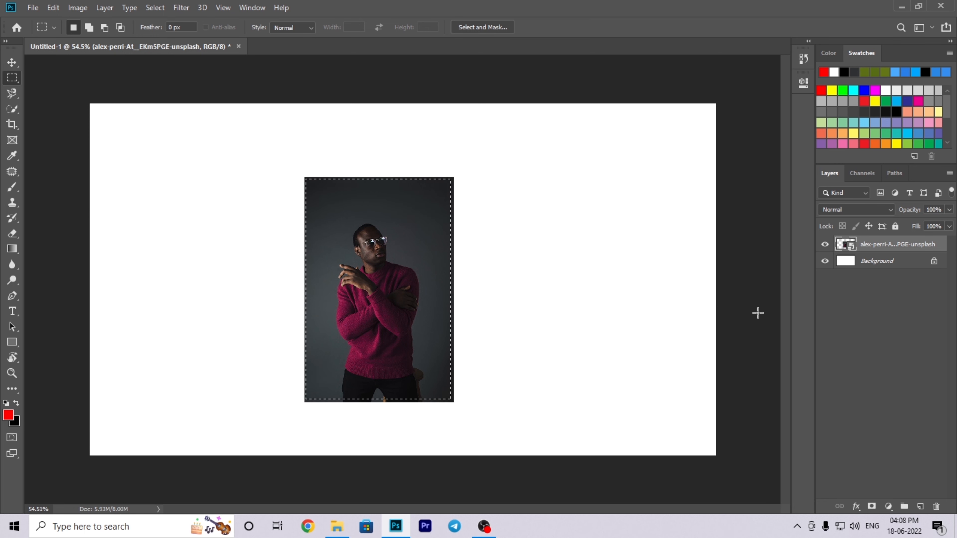
Step: Rasterize the photo layer and delete the area inside the rectangular selection
right_click(862, 245)
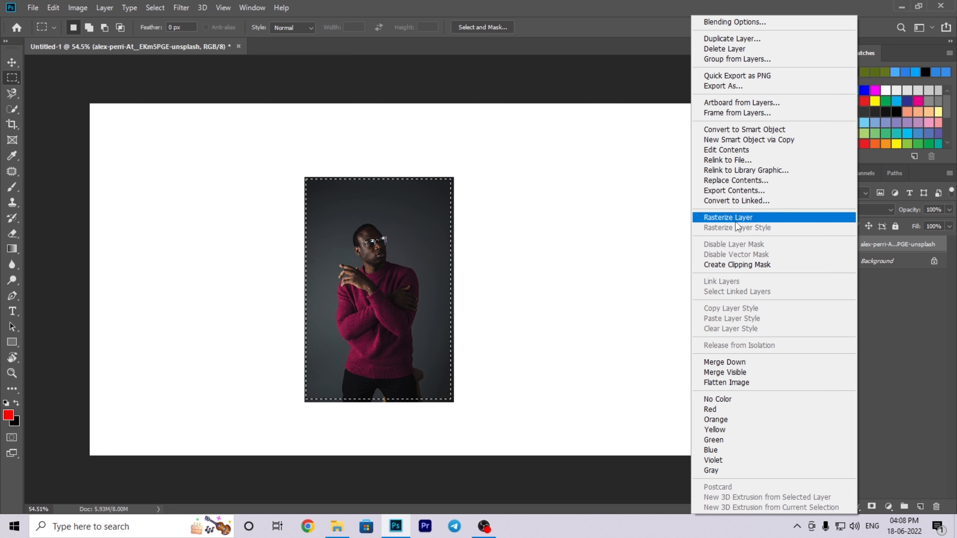
click(727, 222)
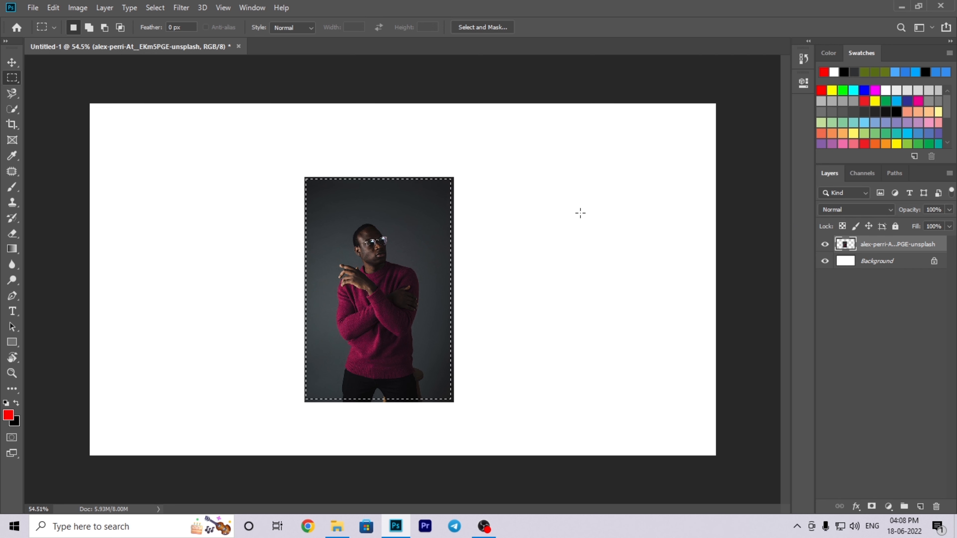
key(Delete)
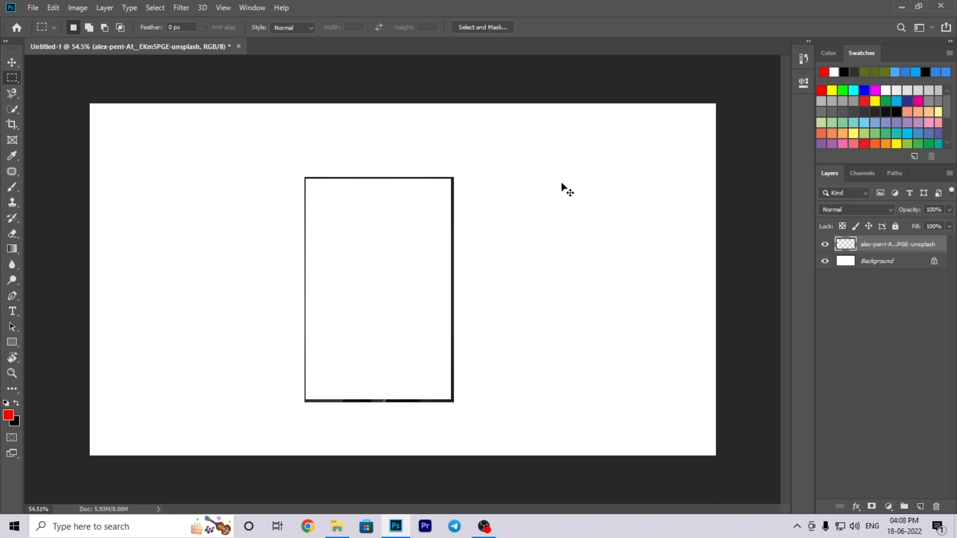
Step: Undo the deletion inside the photo so the rectangular selection and the photo are restored
key(ctrl+z)
scroll(506, 227, up, 3)
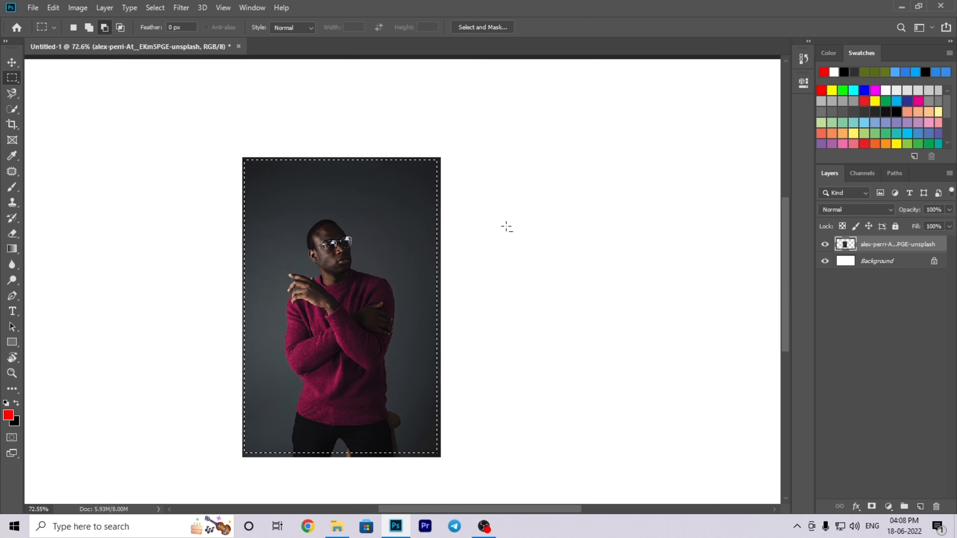
drag(441, 240, 460, 135)
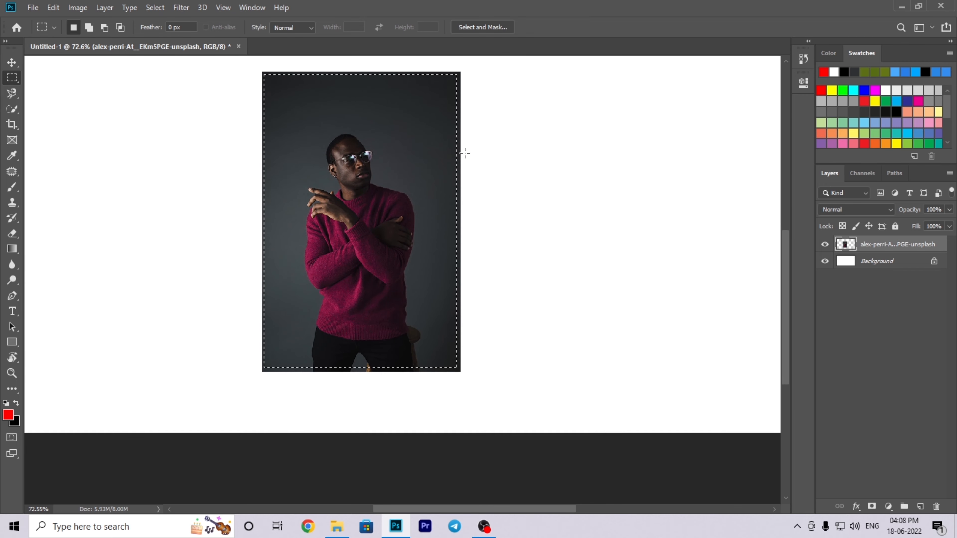
scroll(464, 153, down, 3)
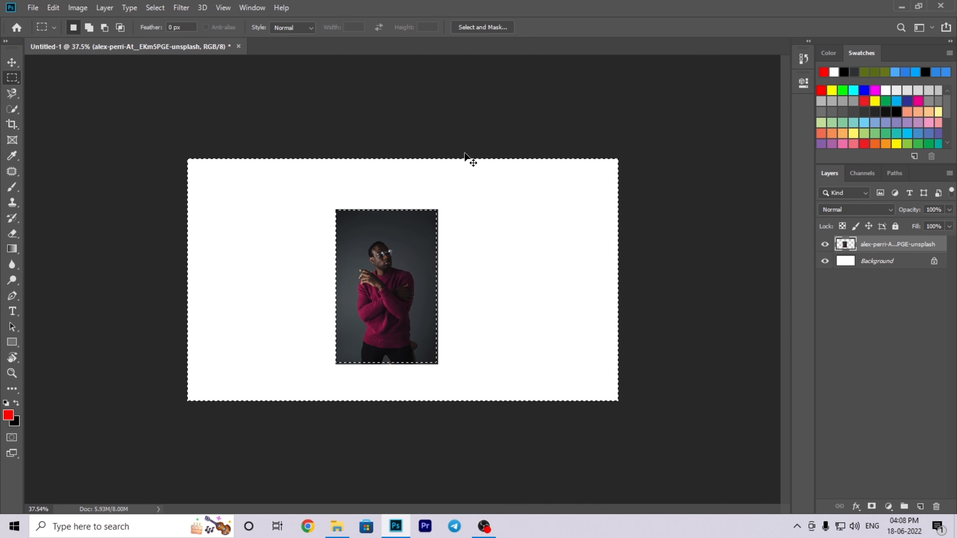
Step: Invert the rectangular selection to delete the photo's thin outer edge, and clear the selection
key(ctrl+shift+i)
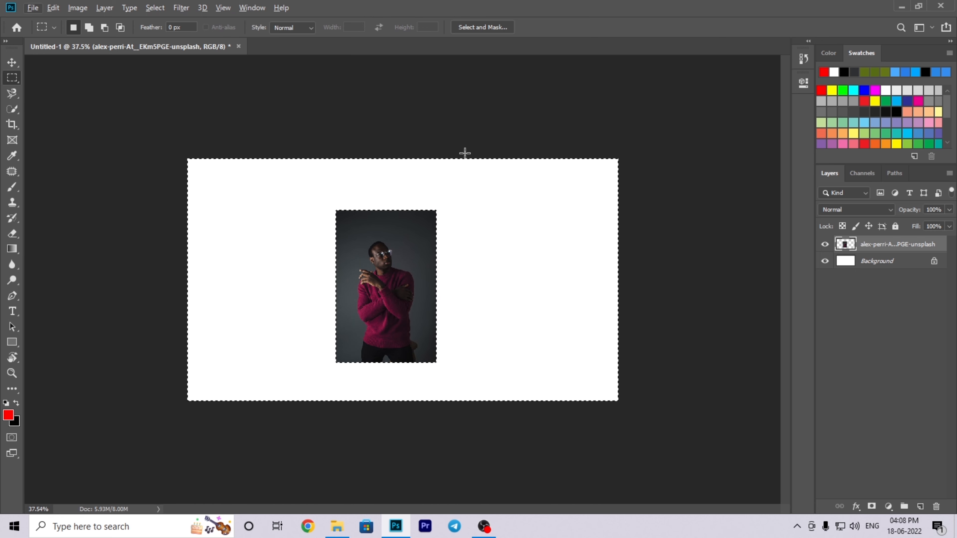
key(ctrl+d)
scroll(380, 251, up, 3)
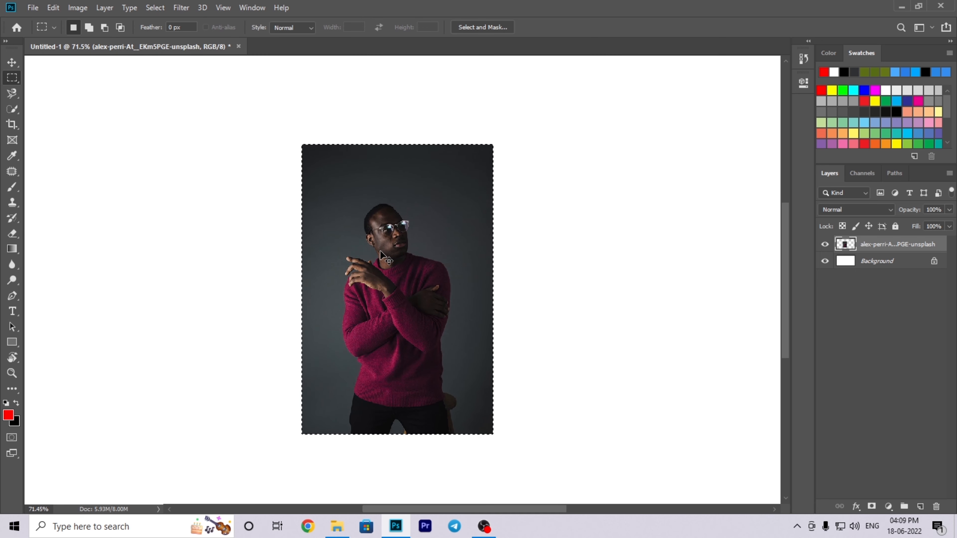
click(313, 207)
scroll(314, 207, up, 2)
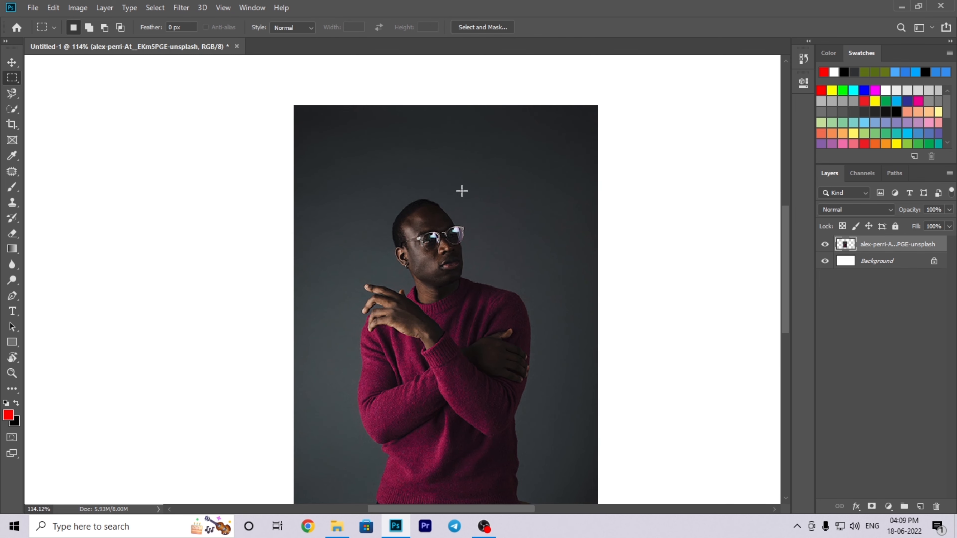
Step: Draw a loose freehand selection around the man with the Lasso tool, and deselect it
drag(522, 225, 408, 149)
scroll(30, 117, down, 1)
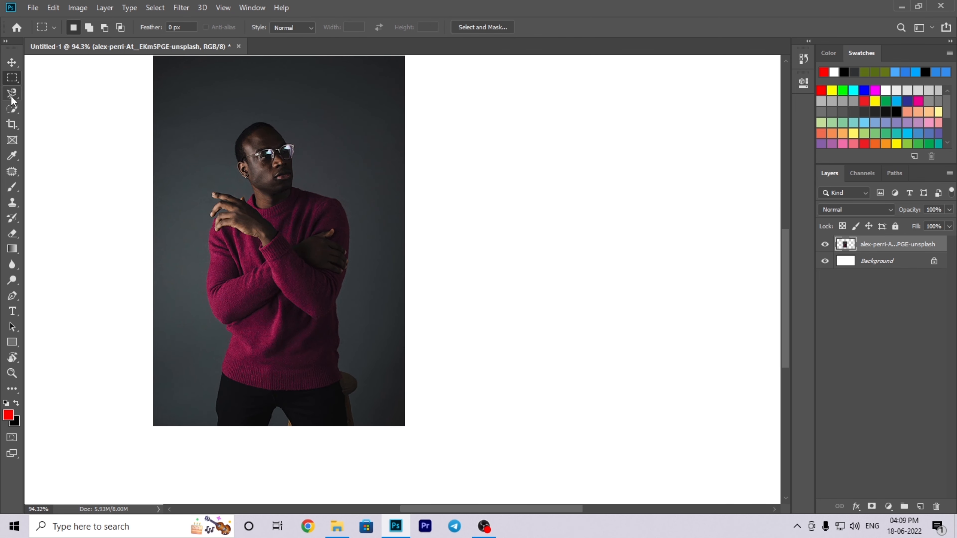
click(11, 93)
right_click(12, 93)
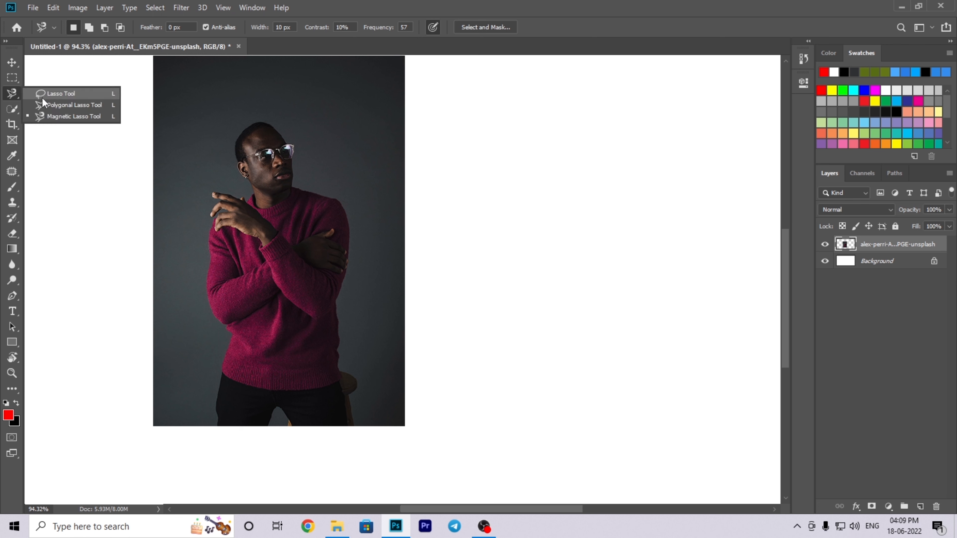
click(89, 94)
mouse_move(202, 128)
mouse_down()
mouse_move(174, 184)
mouse_move(168, 321)
mouse_move(178, 388)
mouse_up()
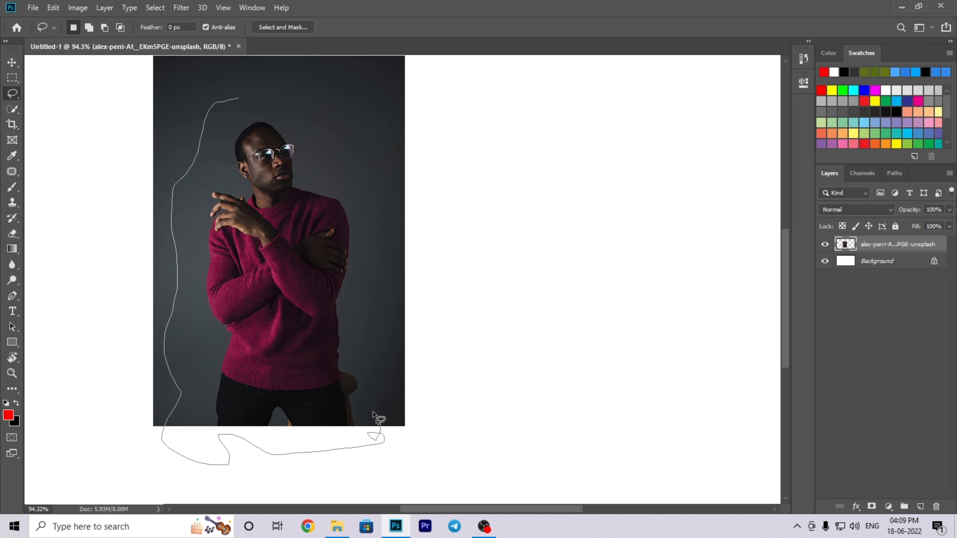
mouse_move(372, 335)
mouse_down()
mouse_move(361, 297)
mouse_move(370, 226)
mouse_move(314, 114)
mouse_up()
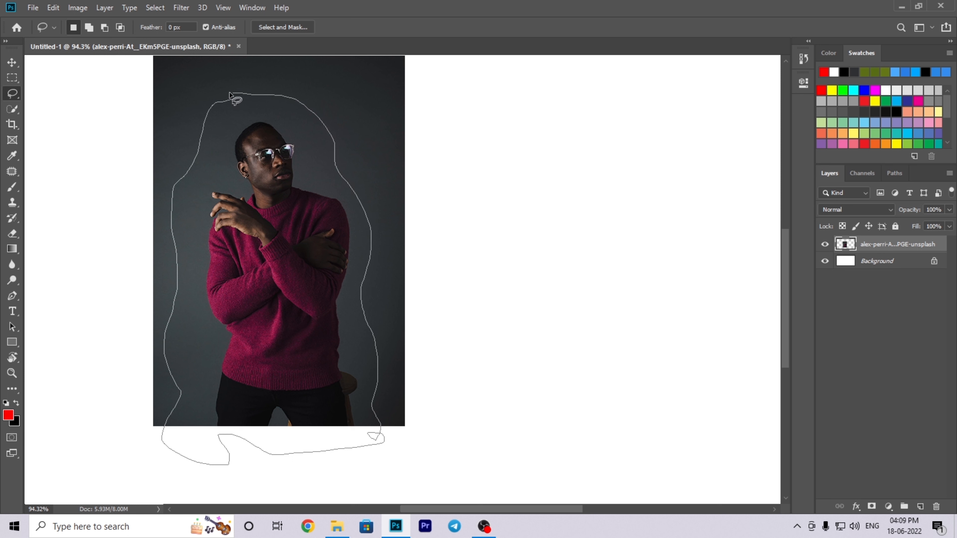
drag(229, 95, 226, 99)
key(Return)
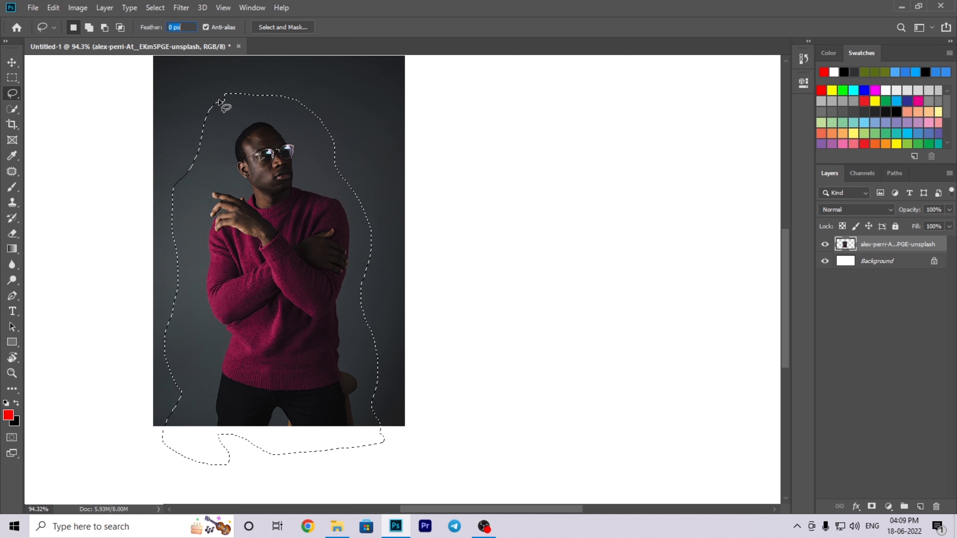
click(291, 101)
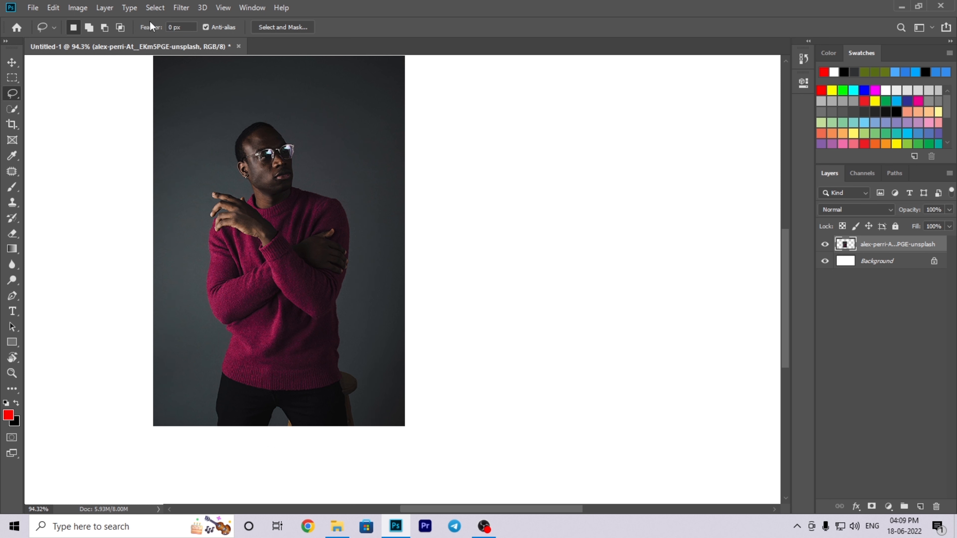
Step: Set the Lasso tool's feather to 2.1 px and show the lasso tool variants
drag(151, 28, 162, 30)
right_click(13, 95)
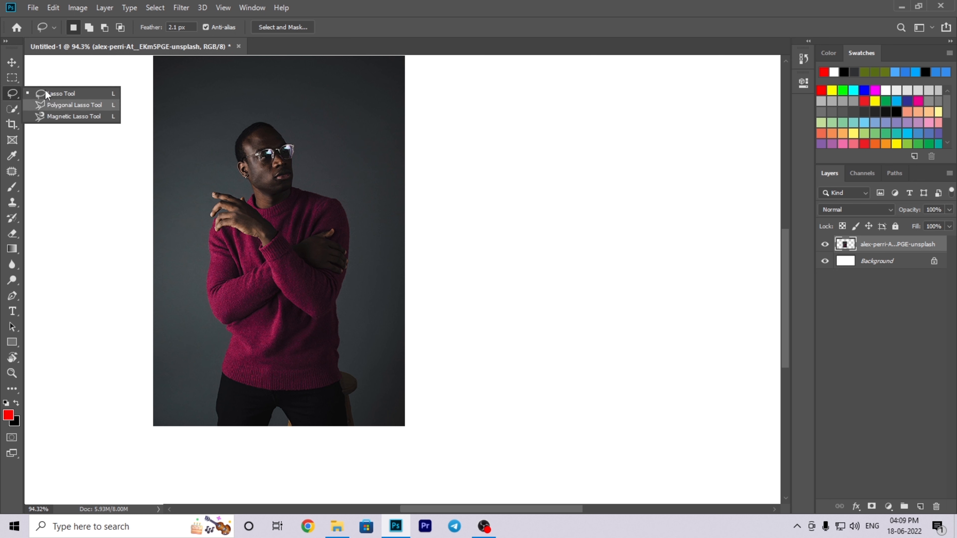
Step: Select the man's head, including his ear and glasses, with the Quick Selection tool at brush size 12
right_click(14, 108)
click(70, 109)
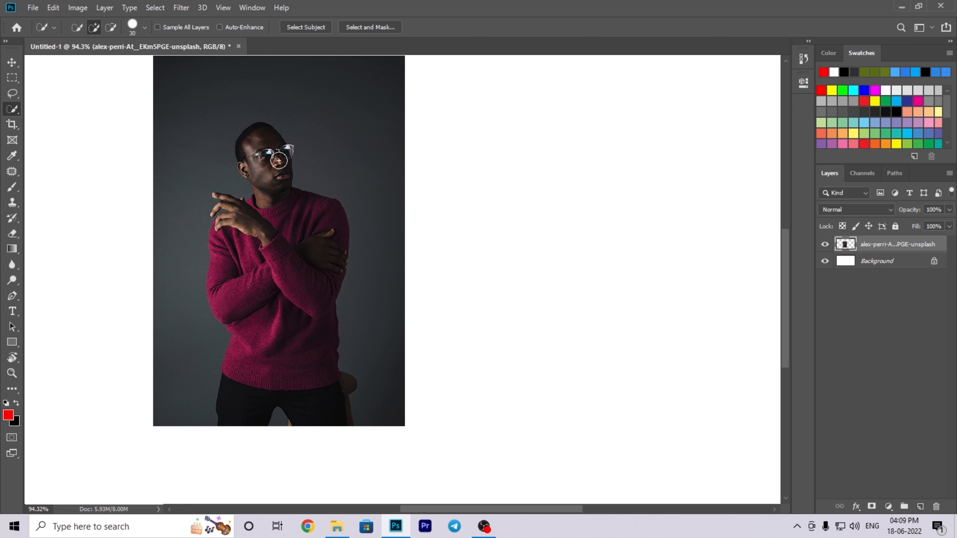
scroll(279, 158, up, 3)
scroll(279, 159, up, 4)
drag(237, 127, 226, 128)
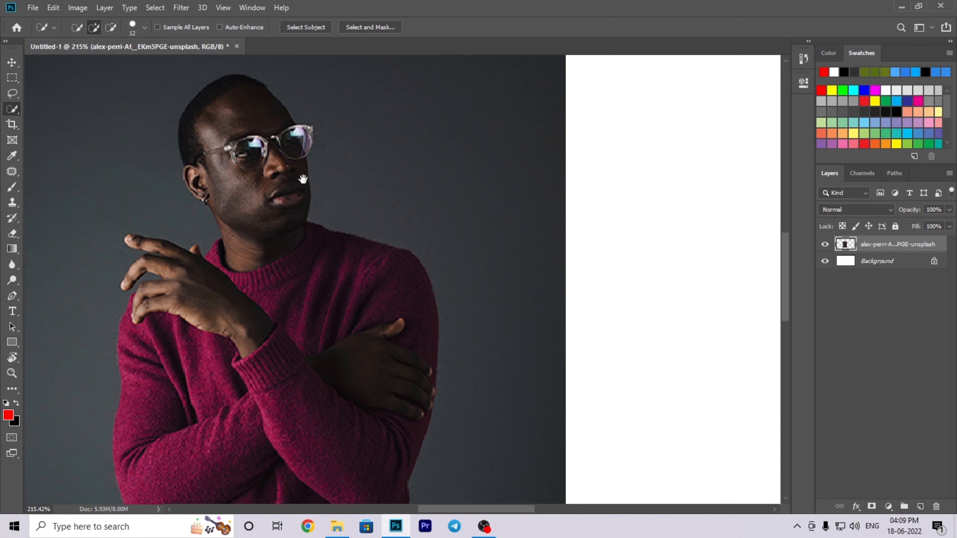
drag(303, 179, 336, 158)
mouse_move(248, 95)
mouse_down()
mouse_move(258, 172)
mouse_move(249, 123)
mouse_move(224, 115)
mouse_move(224, 150)
mouse_up()
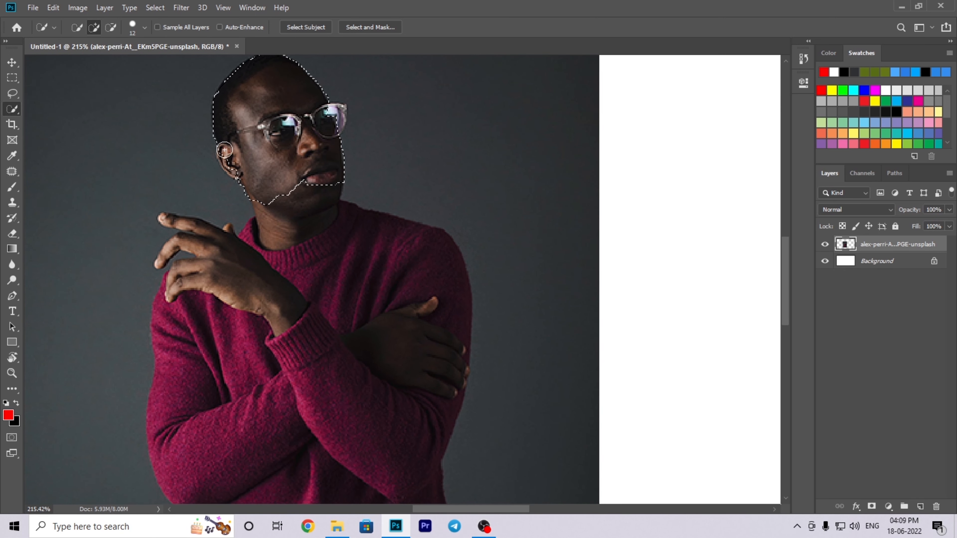
drag(313, 118, 338, 111)
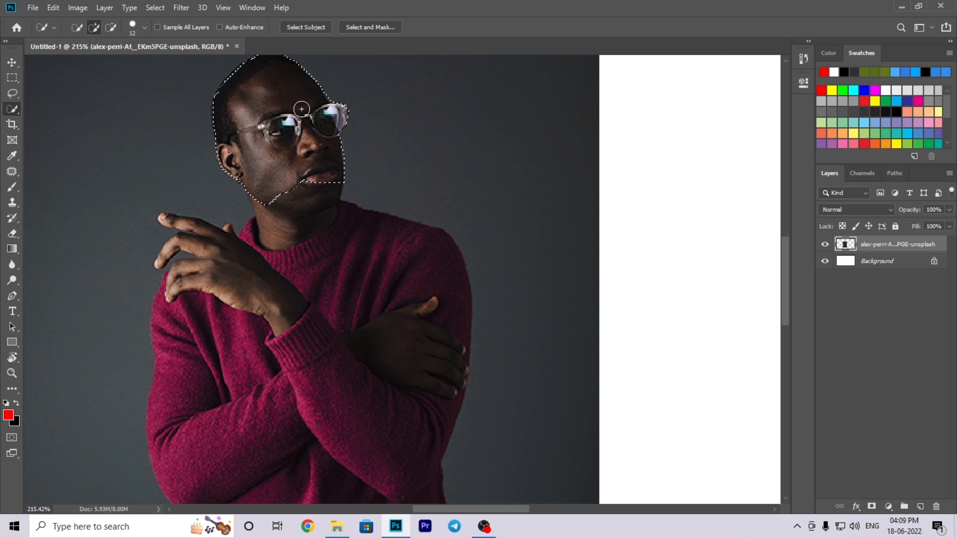
Step: Extend the quick selection over the man's neck and raised hand, and deselect everything
mouse_move(242, 87)
mouse_down()
mouse_move(284, 255)
mouse_move(272, 381)
mouse_move(282, 274)
mouse_move(164, 224)
mouse_up()
scroll(145, 251, down, 5)
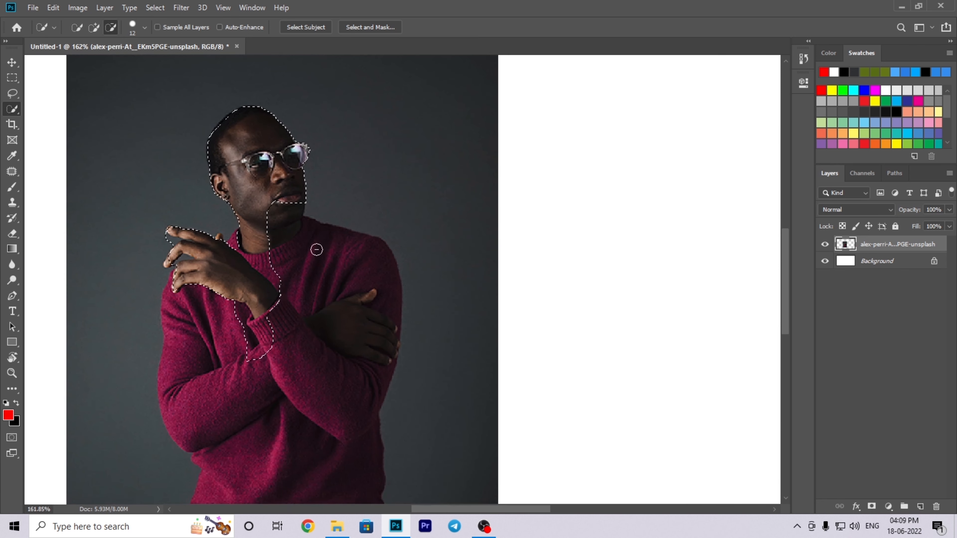
scroll(299, 237, down, 5)
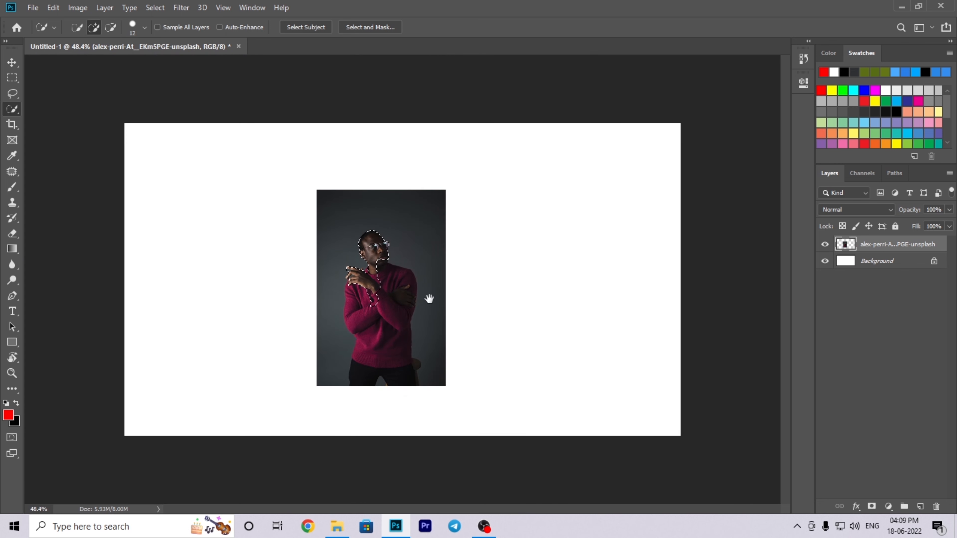
scroll(425, 245, up, 4)
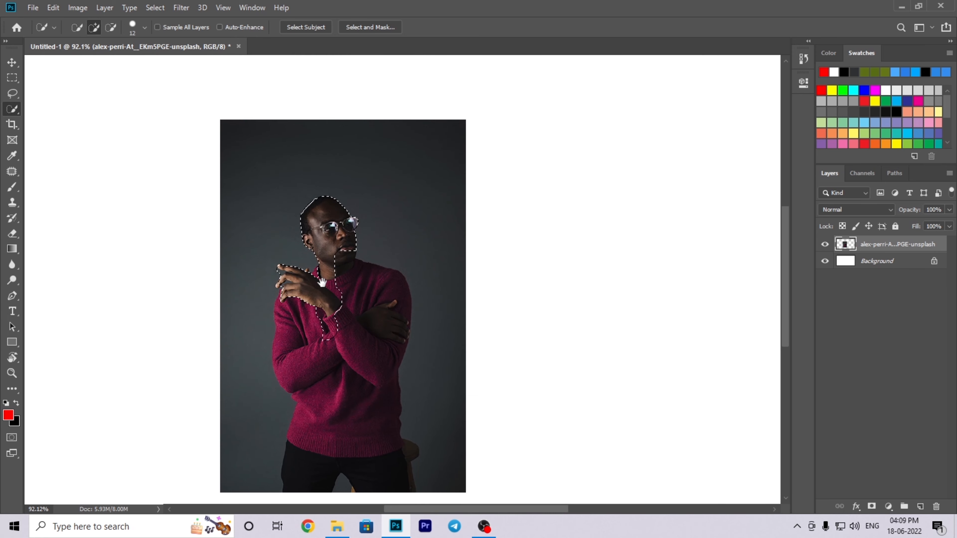
drag(371, 249, 328, 244)
scroll(339, 218, up, 4)
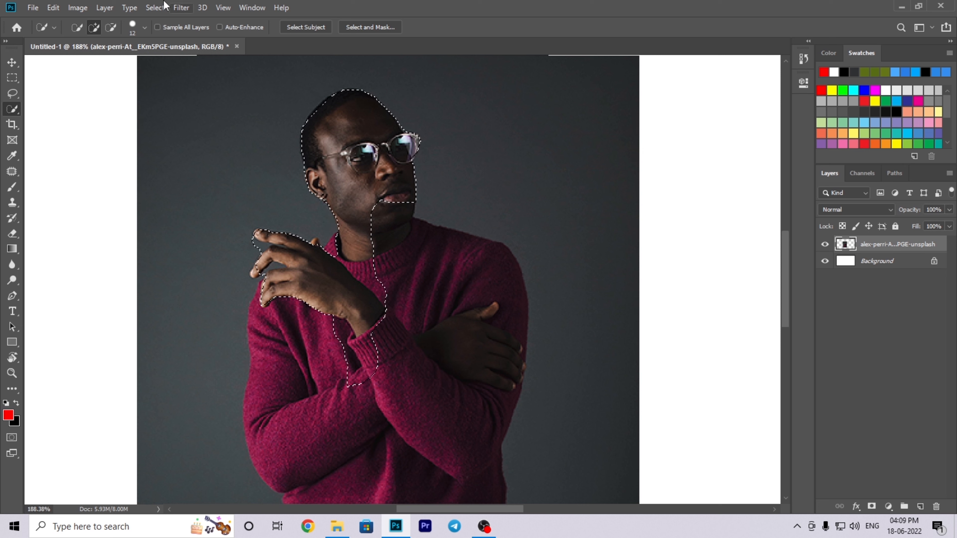
click(155, 8)
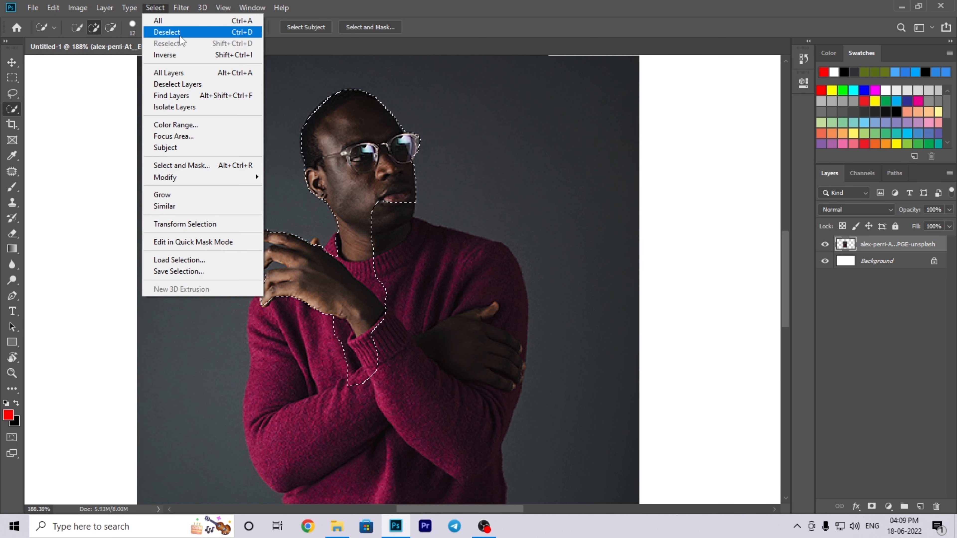
click(186, 34)
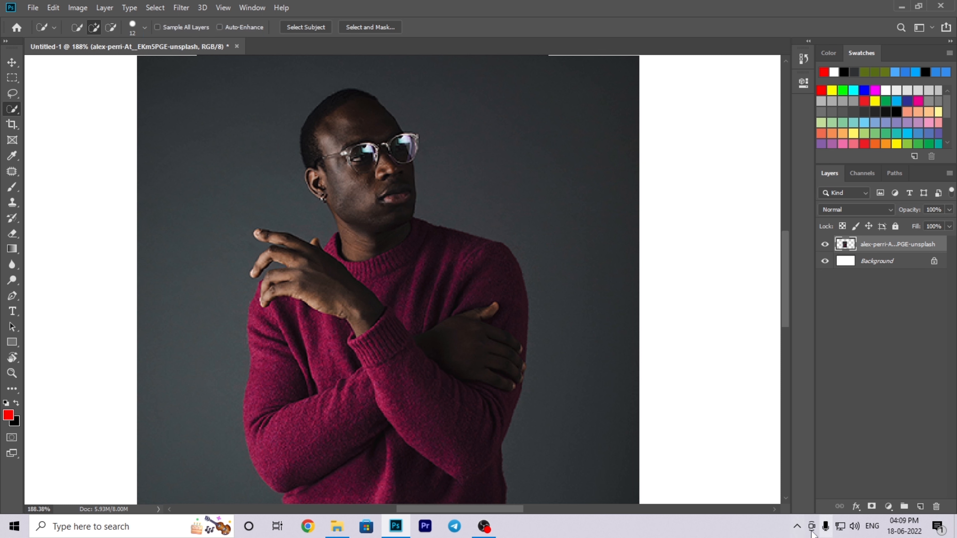
Step: Select the photo's dark grey background around the man with the Magic Wand tool
right_click(12, 110)
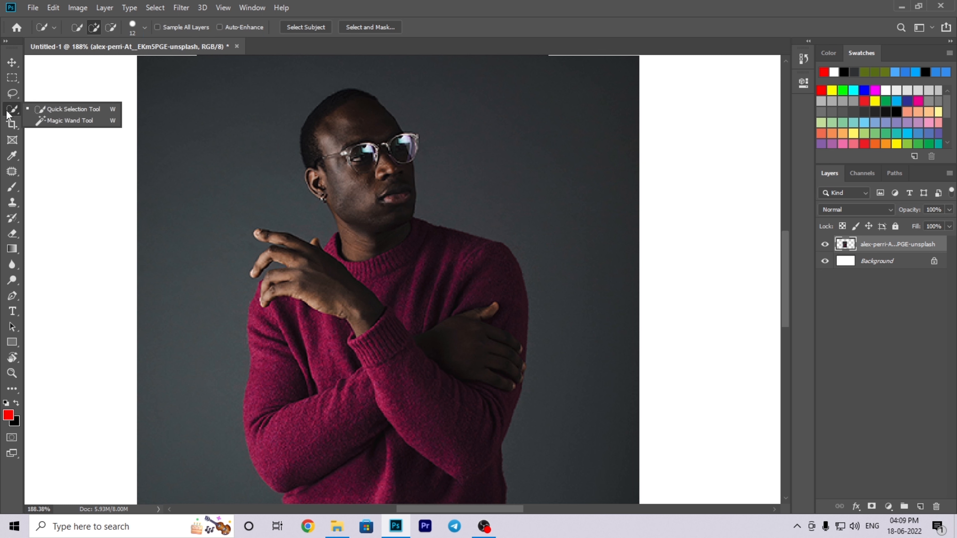
click(68, 122)
scroll(230, 156, down, 2)
scroll(230, 155, down, 3)
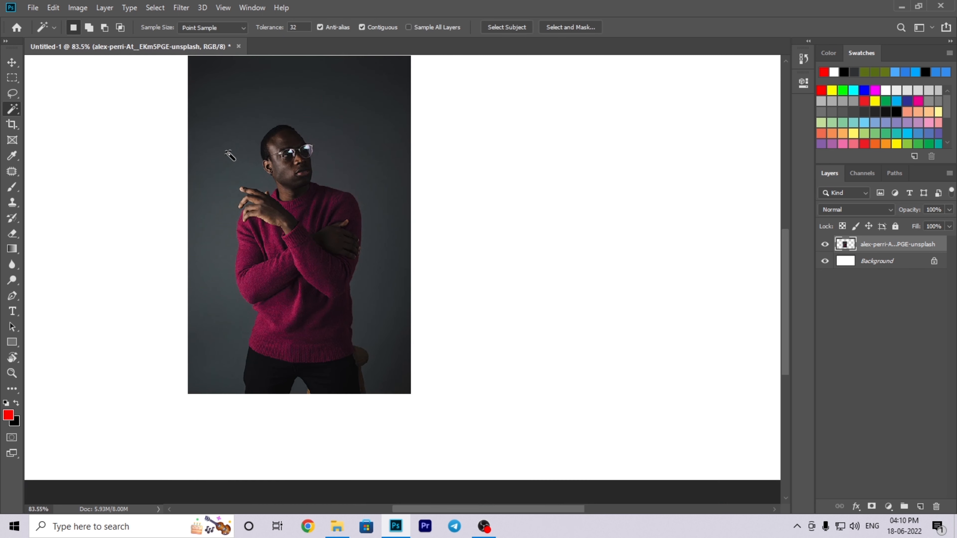
click(231, 136)
Step: Examine the selection edge around the man's head, hand and sweater up close, and clear the selection
scroll(253, 202, up, 5)
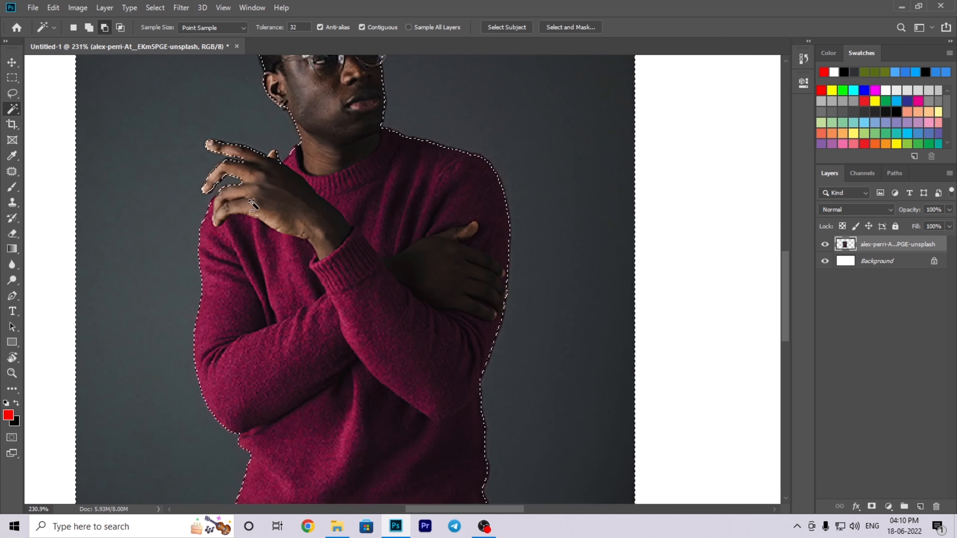
scroll(252, 204, up, 2)
scroll(260, 242, up, 4)
scroll(276, 231, up, 4)
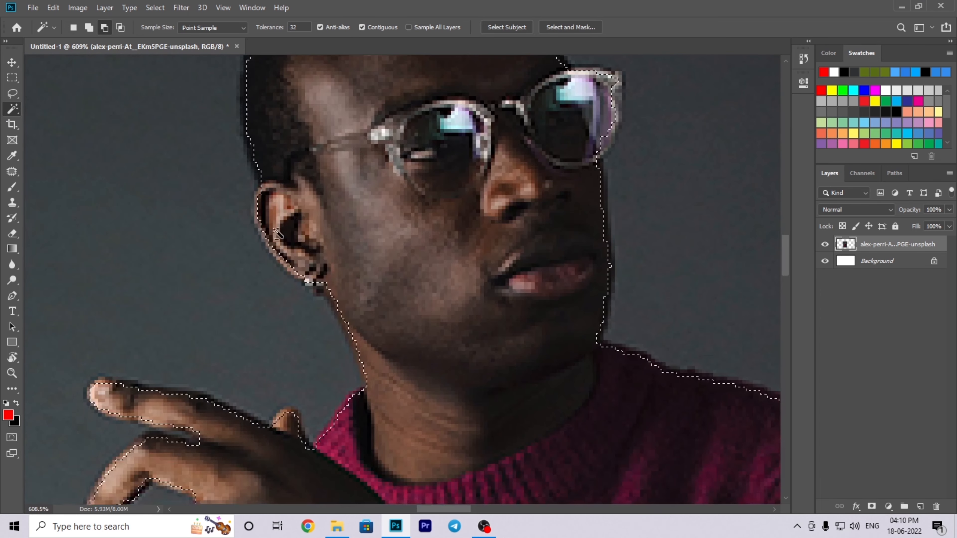
scroll(277, 234, up, 1)
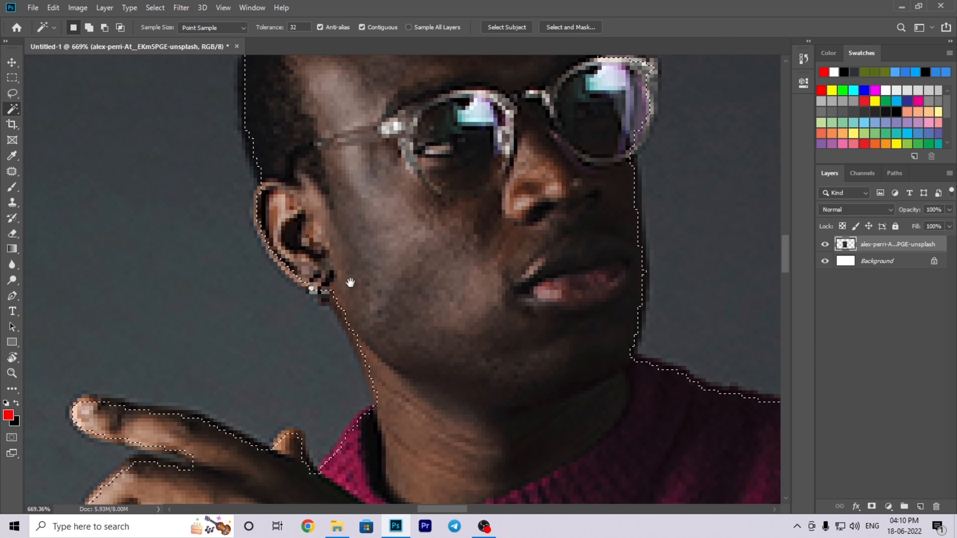
drag(351, 283, 375, 223)
scroll(436, 261, down, 10)
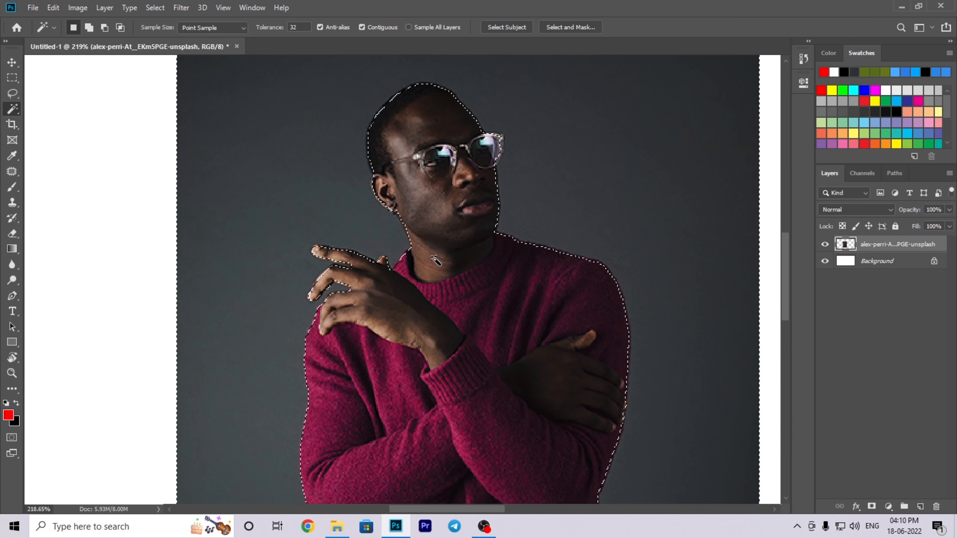
scroll(436, 261, down, 1)
scroll(485, 169, down, 3)
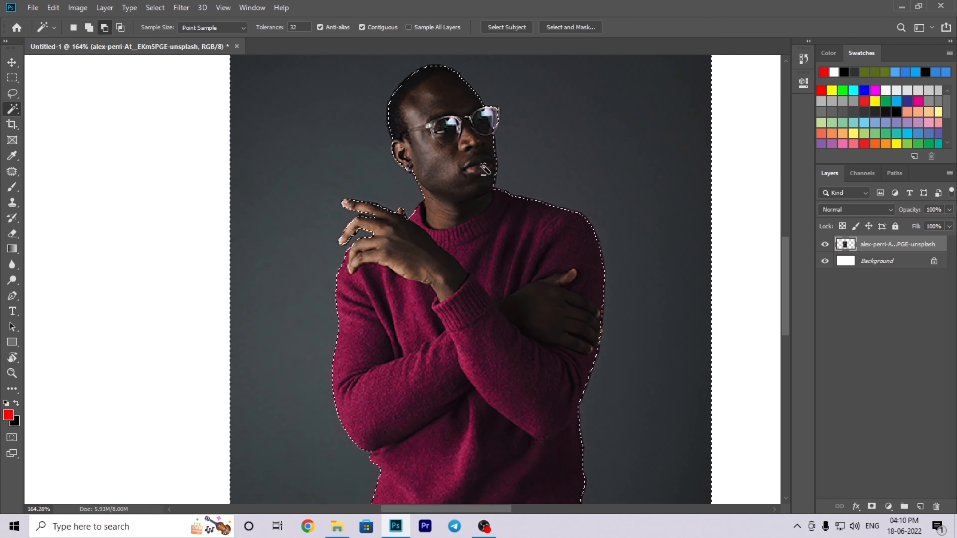
scroll(484, 170, down, 6)
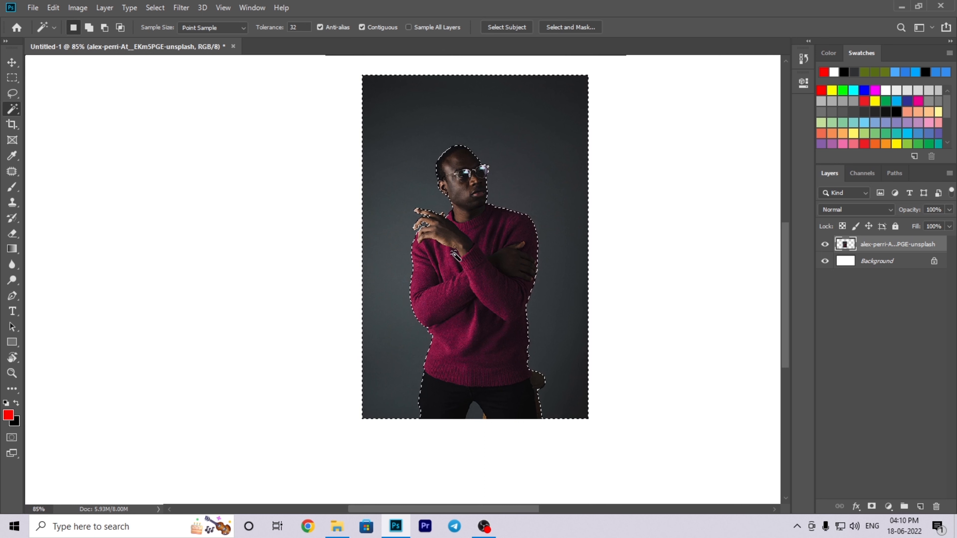
key(ctrl+d)
Step: Crop the canvas to the edges of the photo with the Crop tool
scroll(299, 368, down, 3)
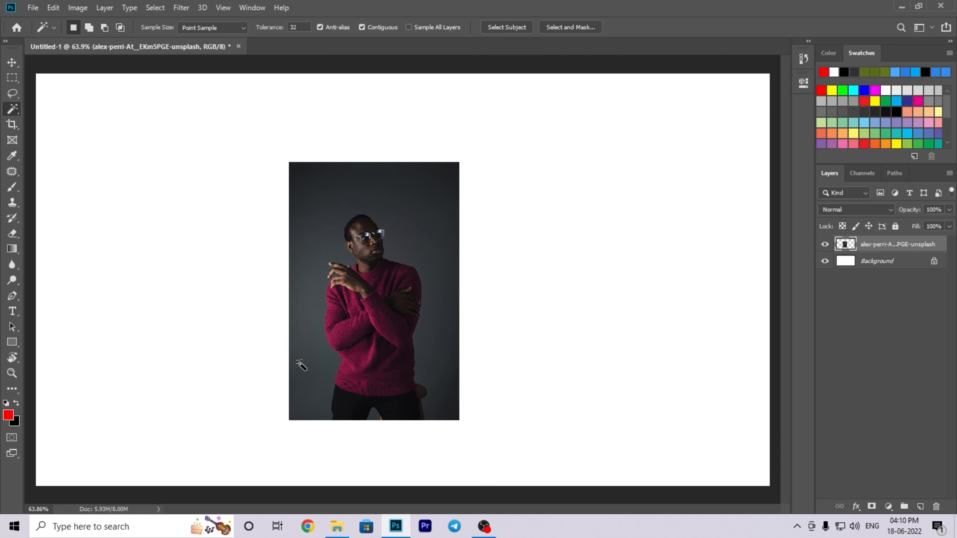
click(12, 124)
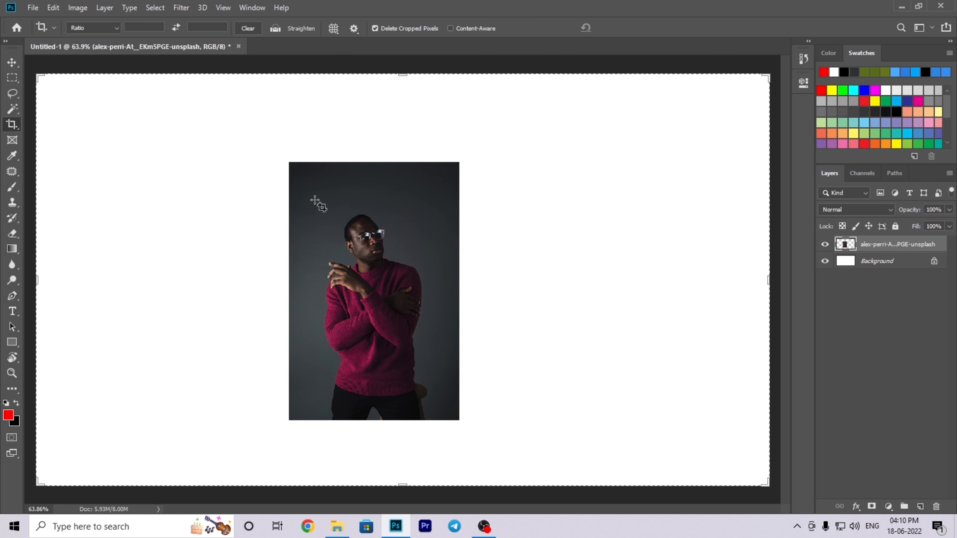
drag(292, 164, 457, 418)
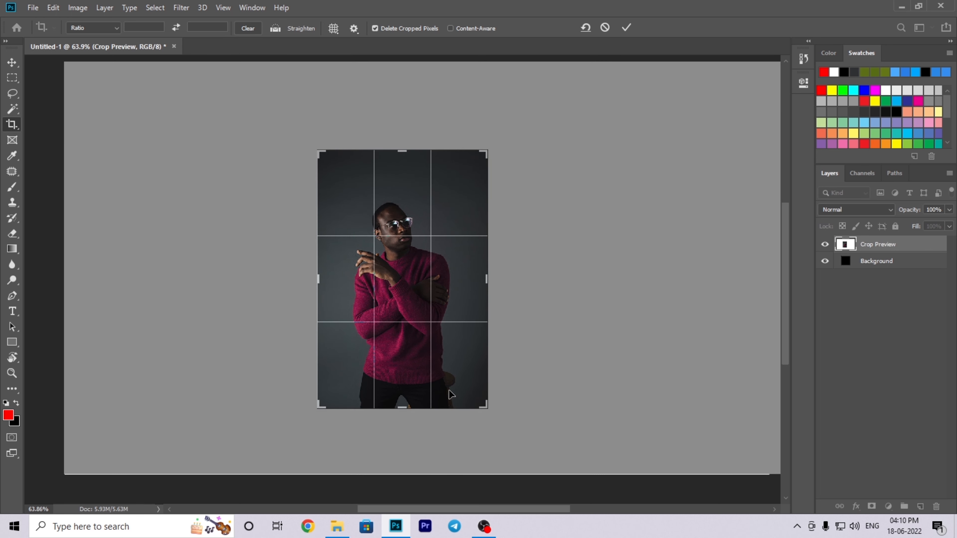
key(Return)
scroll(446, 351, up, 5)
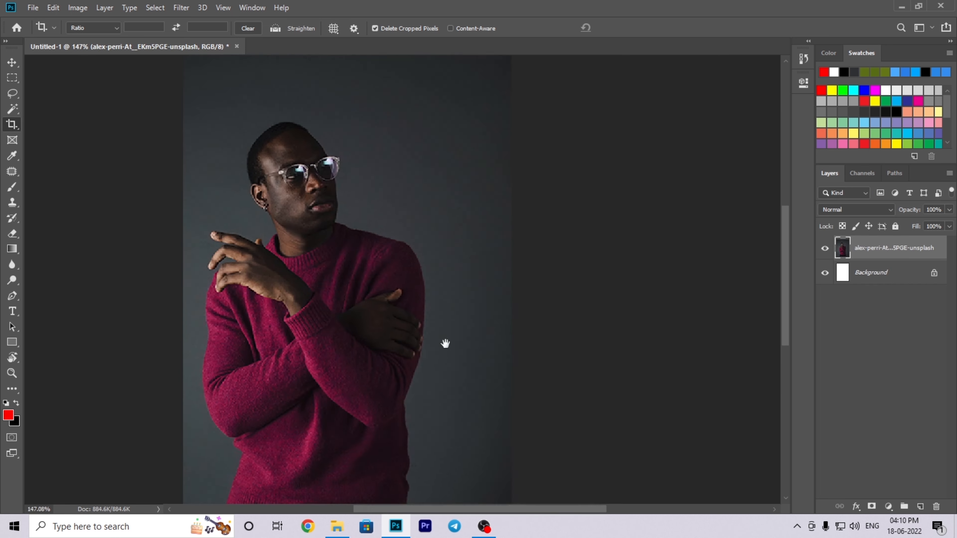
Step: Sample a crimson and a dark maroon shade from the man's sweater with the Eyedropper as foreground and background colors
drag(446, 343, 462, 269)
click(11, 155)
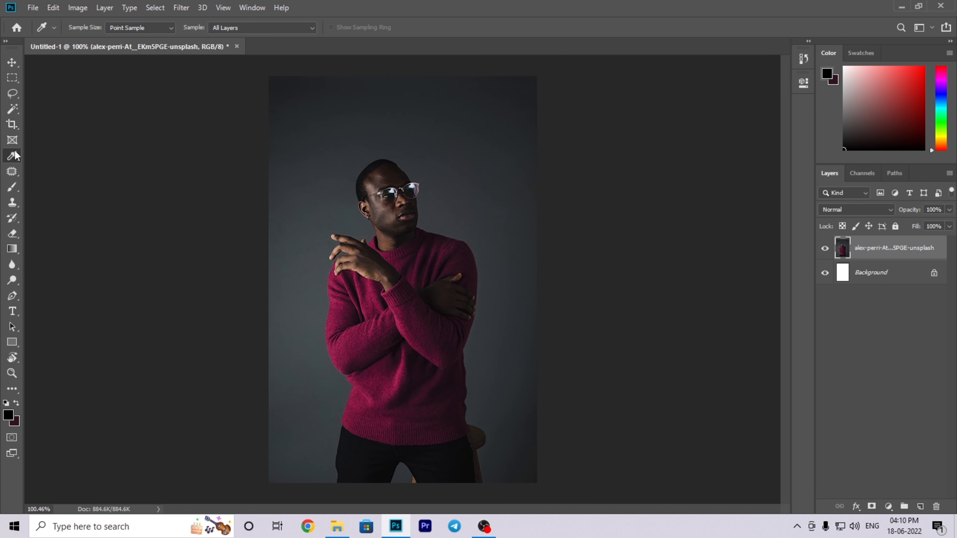
scroll(344, 327, up, 4)
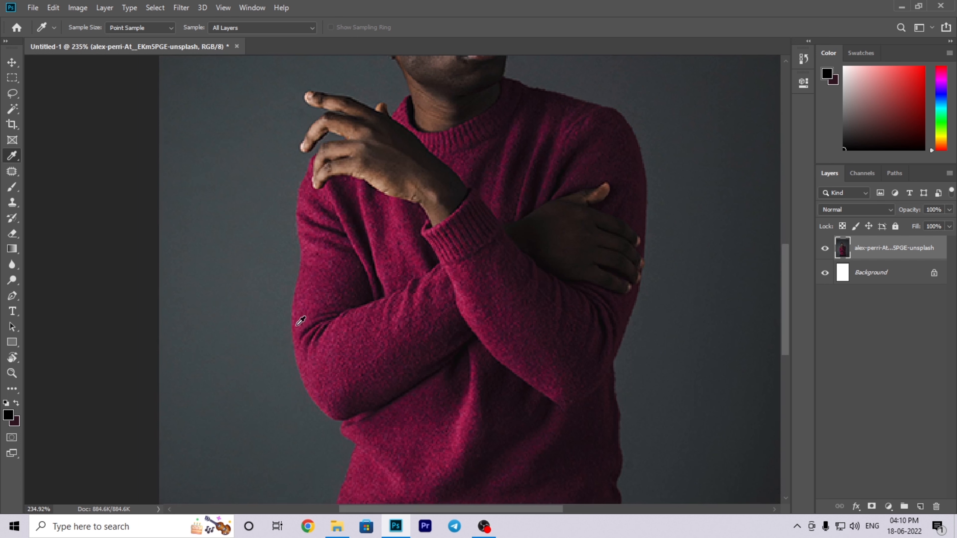
key(x)
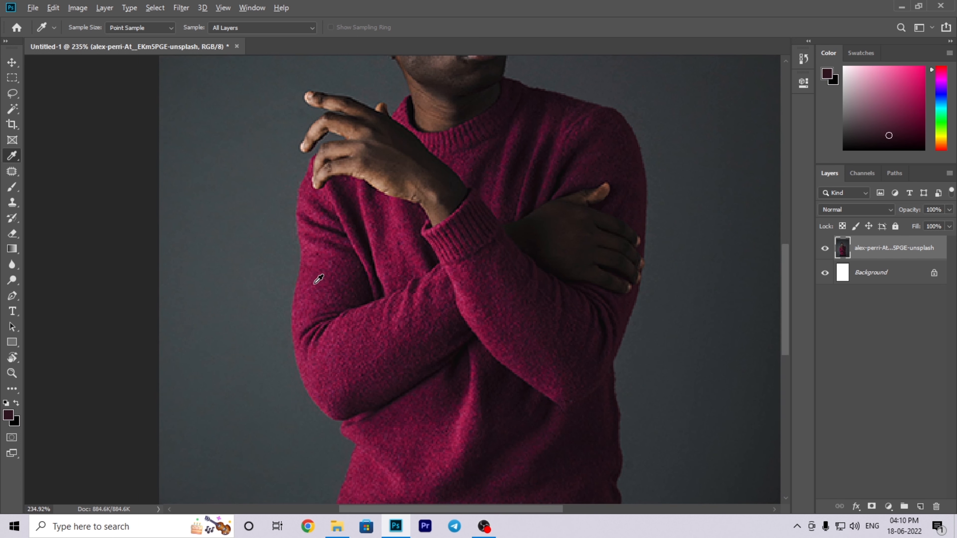
scroll(311, 282, up, 2)
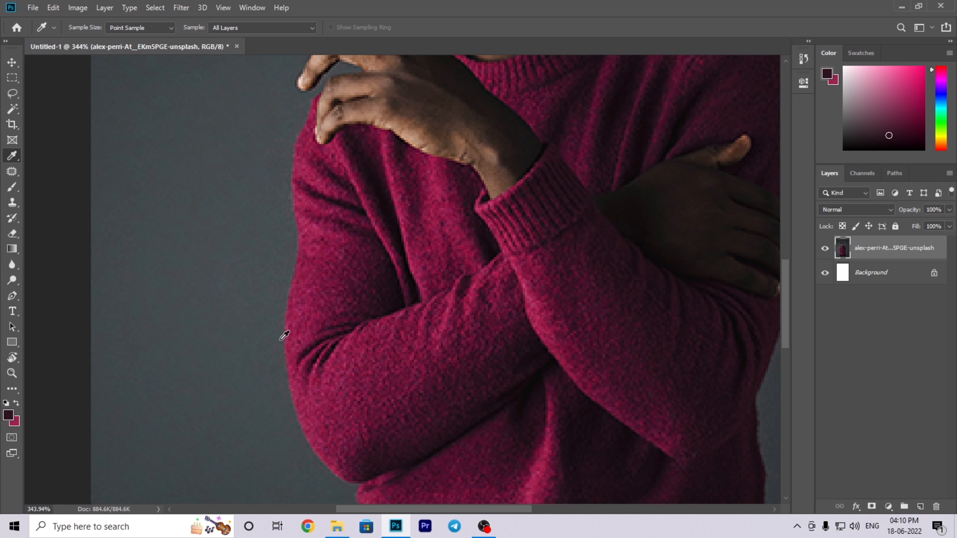
scroll(367, 396, down, 4)
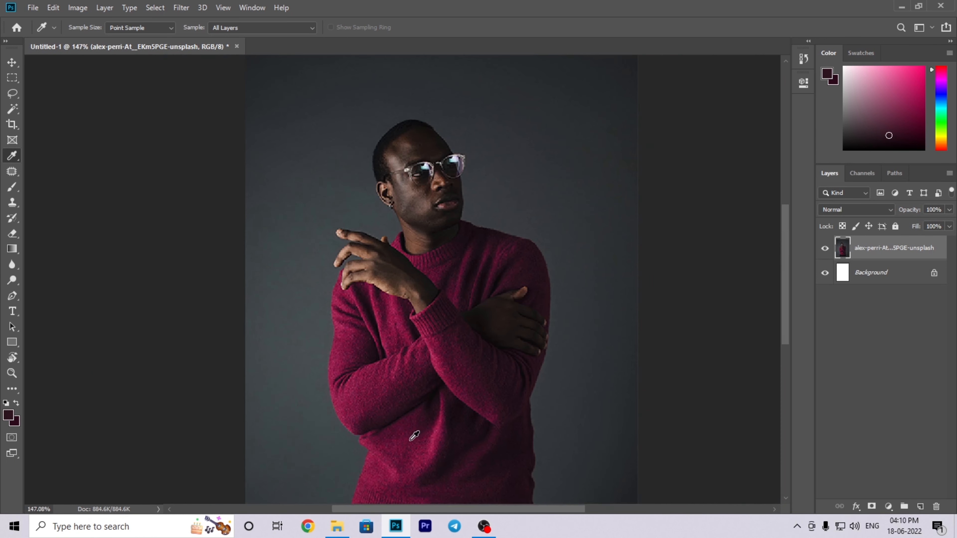
scroll(383, 456, down, 2)
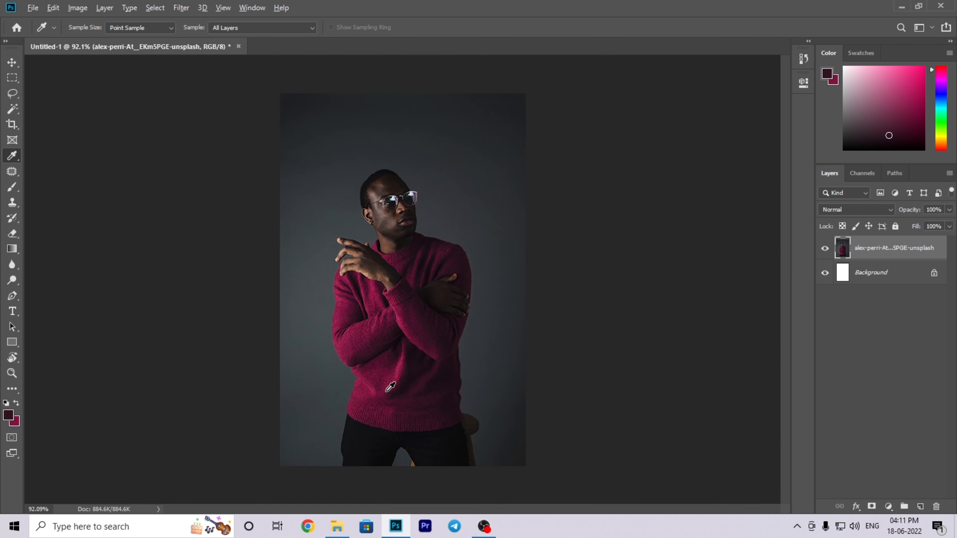
scroll(391, 388, down, 1)
key(x)
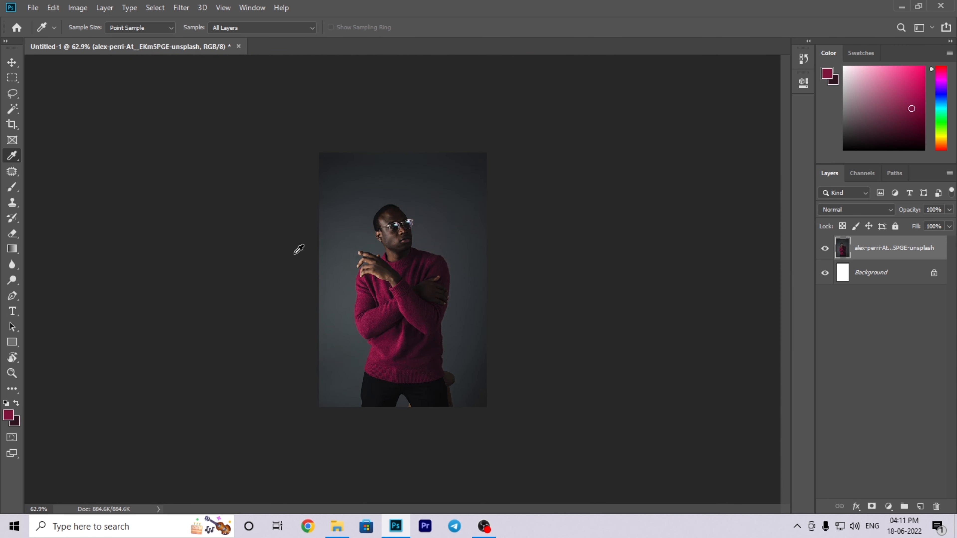
Step: Paint over the photo with the Brush tool in crimson and dark maroon, and undo the strokes
key(b)
mouse_move(307, 232)
mouse_down()
mouse_move(372, 232)
mouse_move(331, 296)
mouse_up()
drag(400, 307, 475, 267)
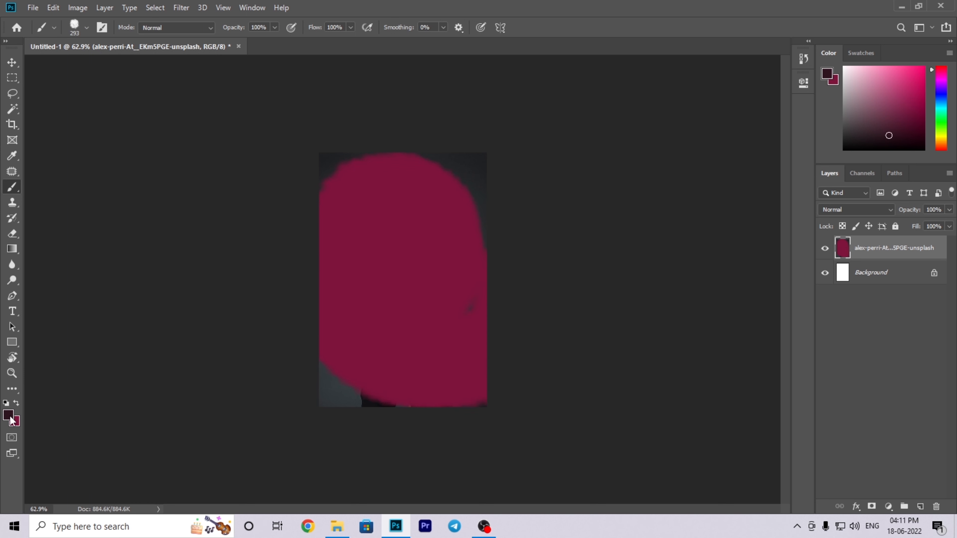
mouse_move(332, 385)
mouse_down()
mouse_move(352, 359)
mouse_move(376, 231)
mouse_move(293, 237)
mouse_up()
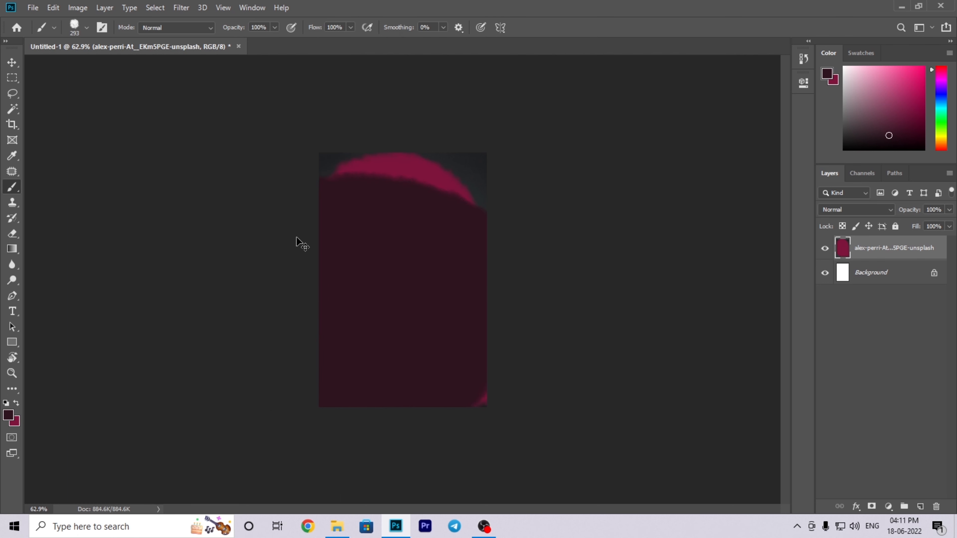
key(ctrl+z)
key(ctrl+z)
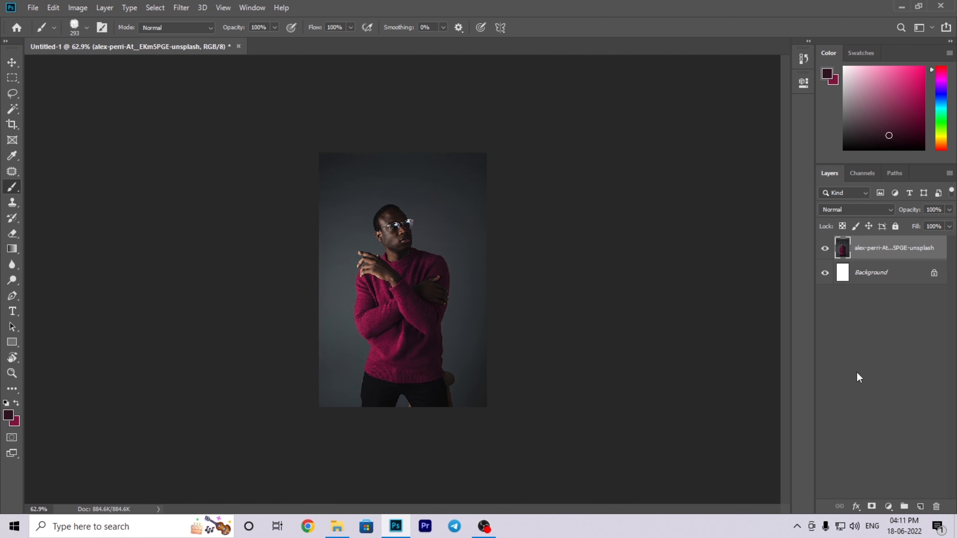
Step: Make crimson the foreground color, brush it over the man's head, and undo the stroke
key(x)
scroll(392, 215, down, 2)
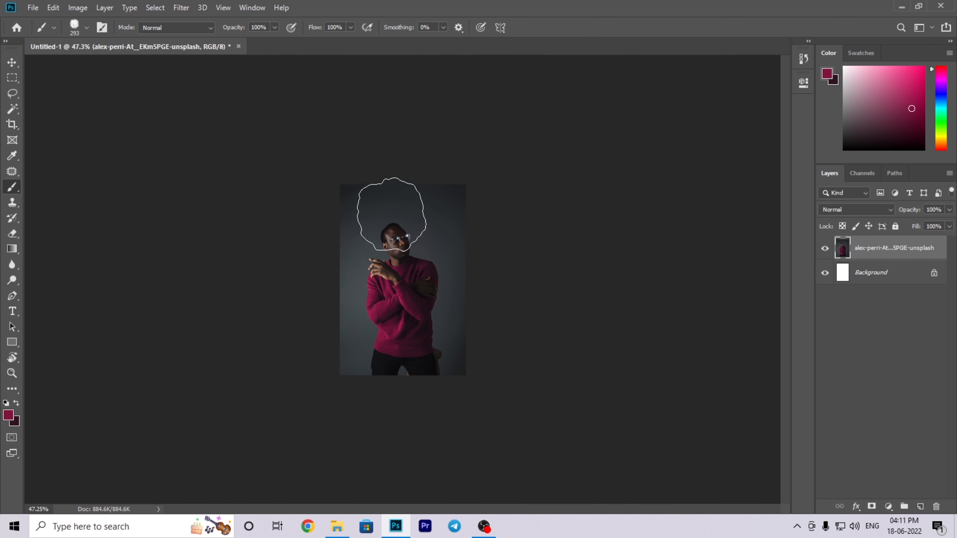
mouse_move(392, 214)
mouse_down()
mouse_move(393, 247)
mouse_move(361, 251)
mouse_up()
scroll(361, 251, up, 2)
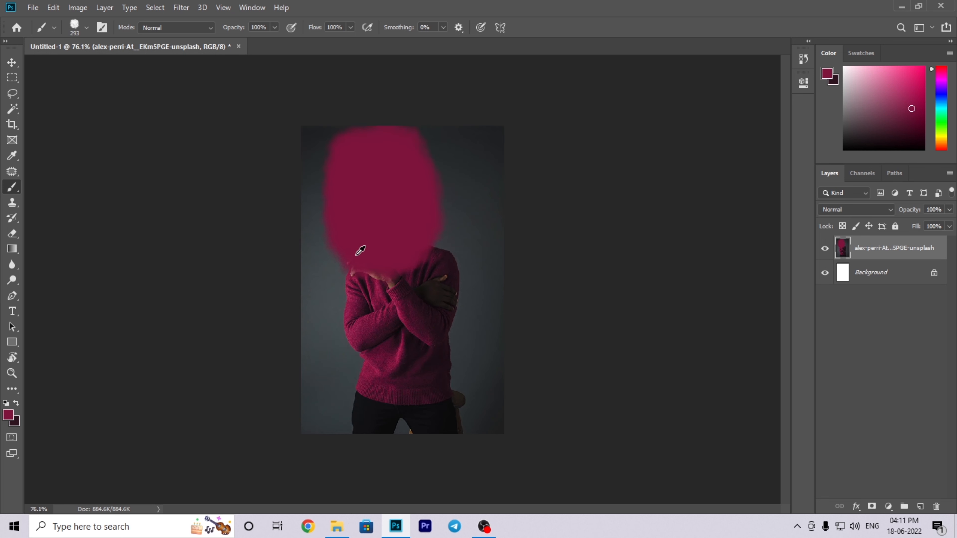
scroll(361, 251, up, 2)
key(ctrl+z)
scroll(352, 246, down, 2)
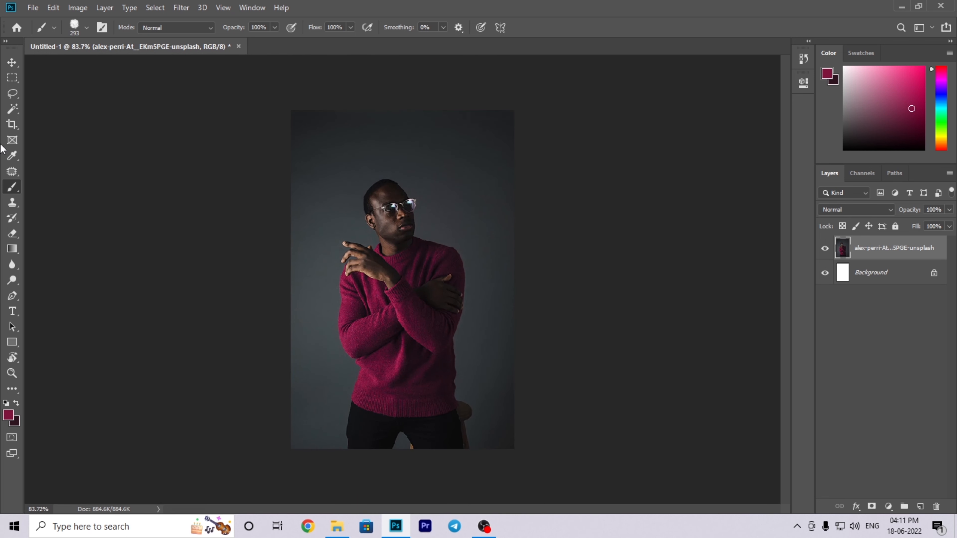
Step: Clone the man's raised hand and sleeve onto the grey background beside him with the Clone Stamp tool, and undo it
click(11, 203)
scroll(352, 251, up, 3)
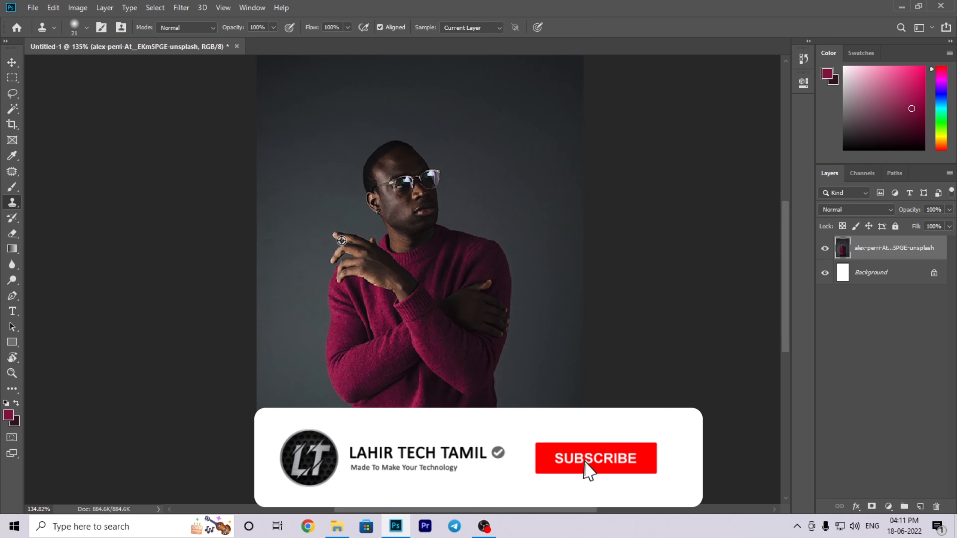
scroll(411, 234, up, 1)
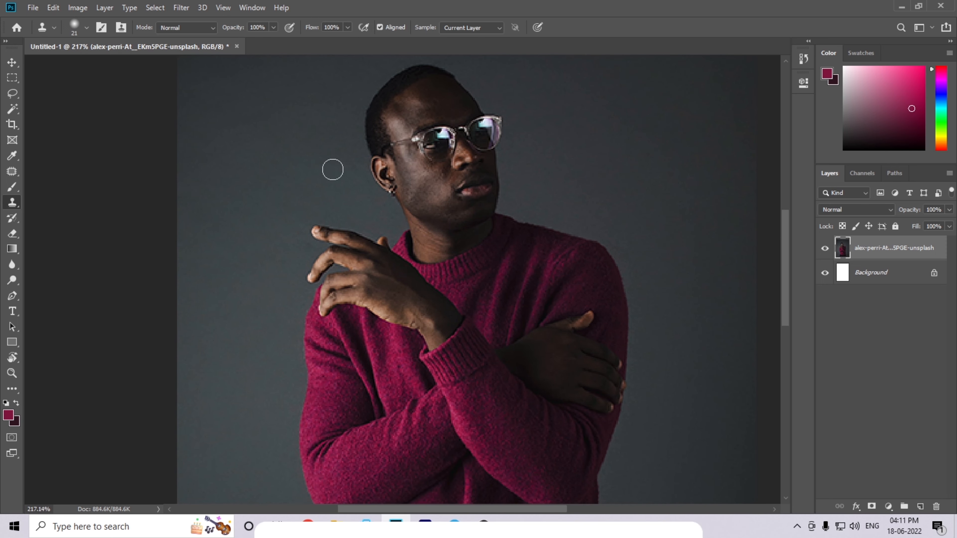
scroll(433, 148, up, 2)
scroll(448, 147, up, 2)
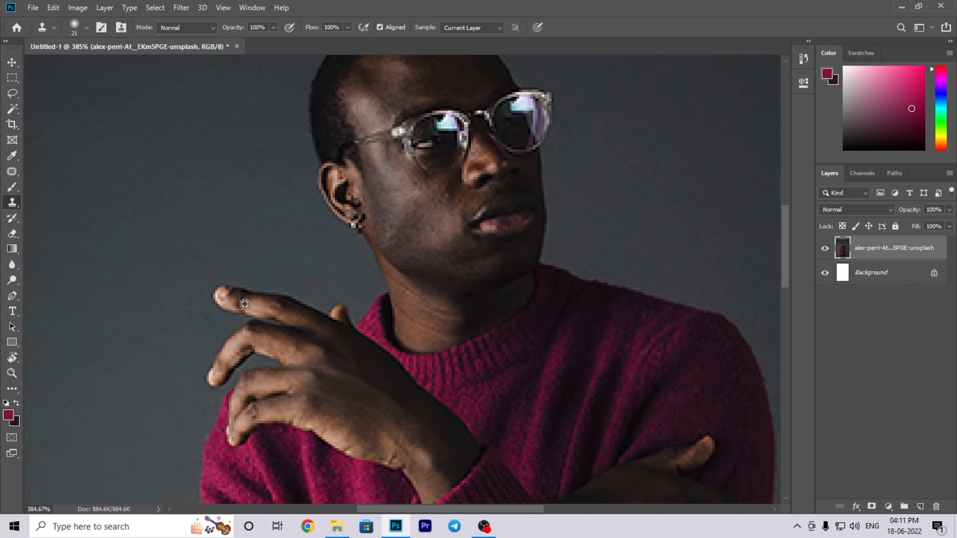
drag(217, 312, 355, 330)
mouse_move(191, 207)
mouse_down()
mouse_move(387, 260)
mouse_move(164, 265)
mouse_move(246, 325)
mouse_move(314, 400)
mouse_move(234, 339)
mouse_move(360, 357)
mouse_up()
scroll(296, 295, down, 8)
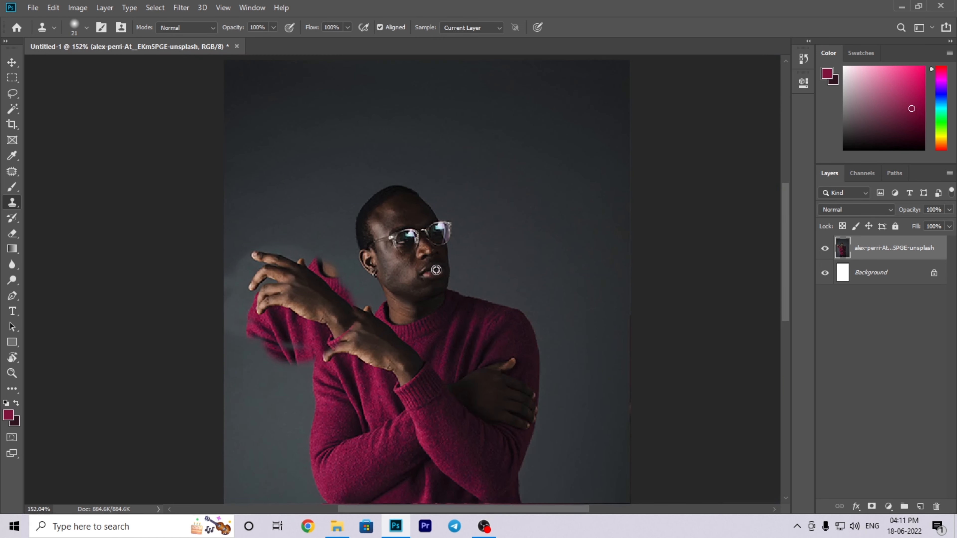
key(ctrl+z)
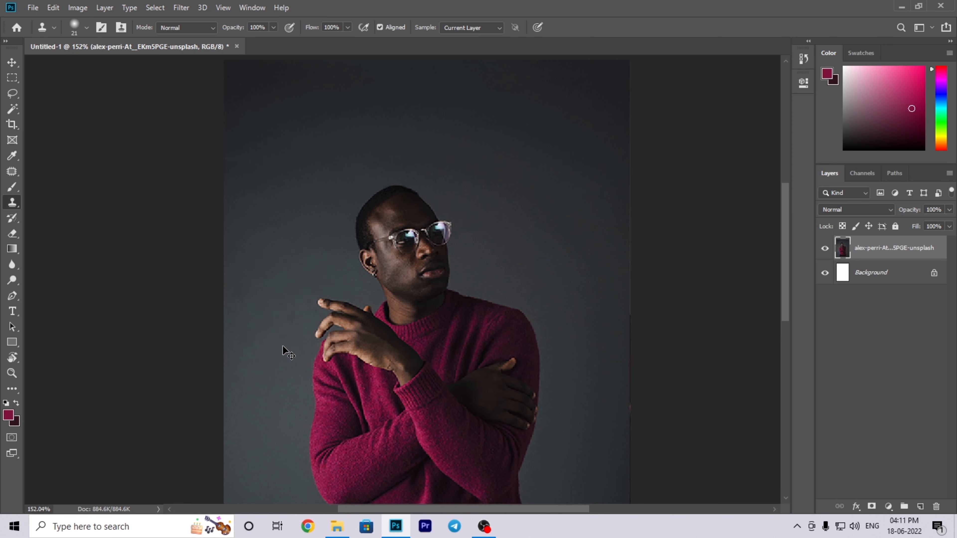
scroll(164, 319, down, 5)
Step: Erase part of the photo layer diagonally across the man with the Eraser tool, and undo the erasing
click(12, 218)
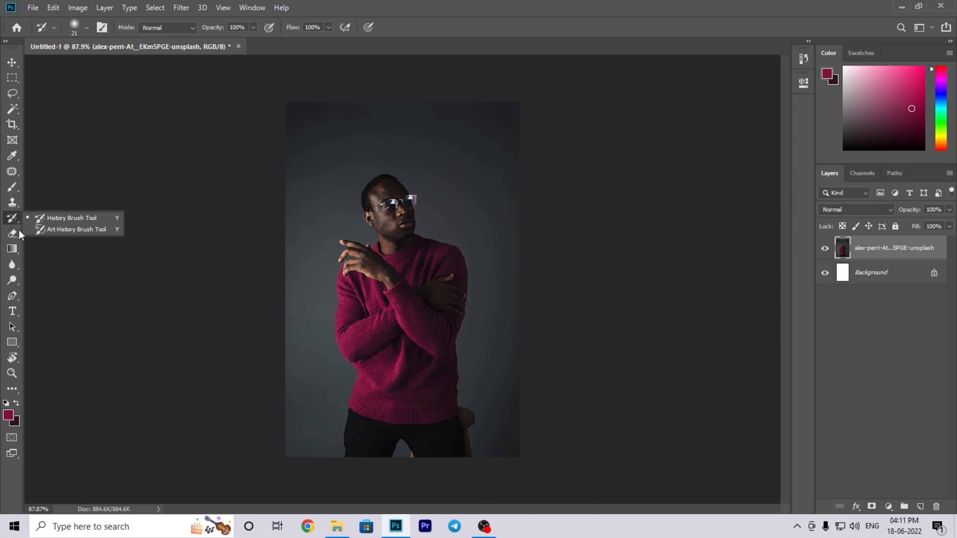
click(12, 234)
mouse_move(311, 190)
mouse_down()
mouse_move(373, 234)
mouse_move(417, 192)
mouse_move(387, 180)
mouse_move(456, 206)
mouse_move(417, 328)
mouse_move(373, 355)
mouse_move(407, 430)
mouse_up()
key(ctrl+z)
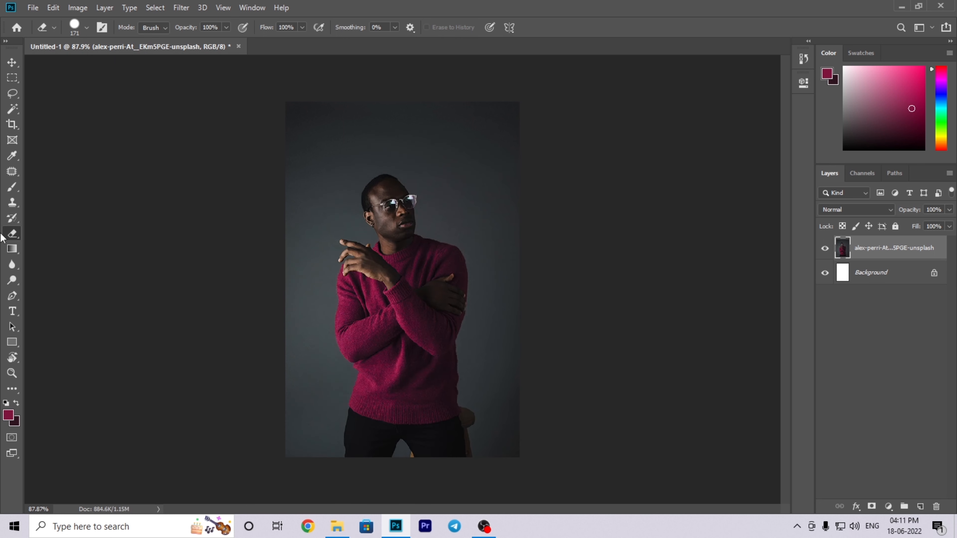
Step: Try vertical foreground-to-background linear gradients over the photo layer with the Gradient tool, undoing each one
click(12, 249)
click(75, 249)
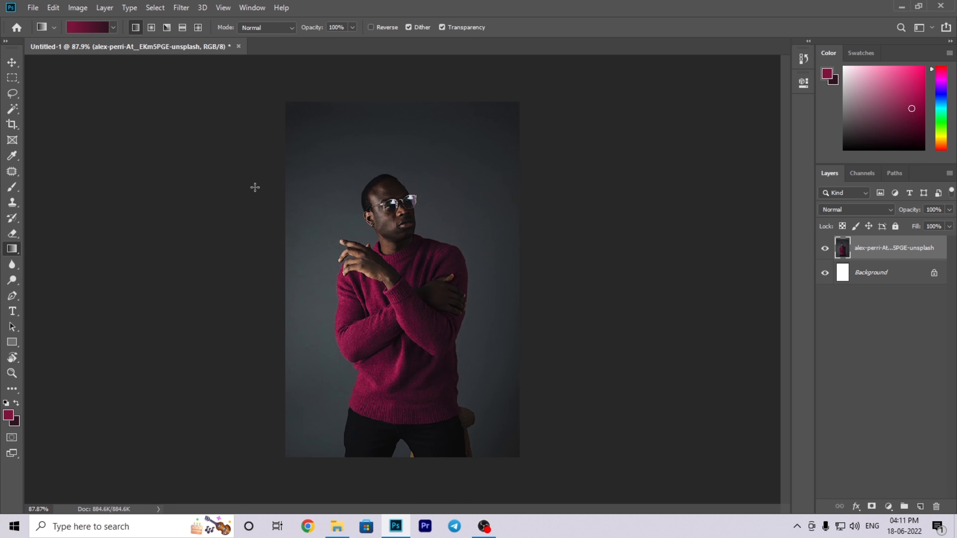
drag(383, 130, 392, 265)
key(ctrl+z)
drag(405, 220, 407, 298)
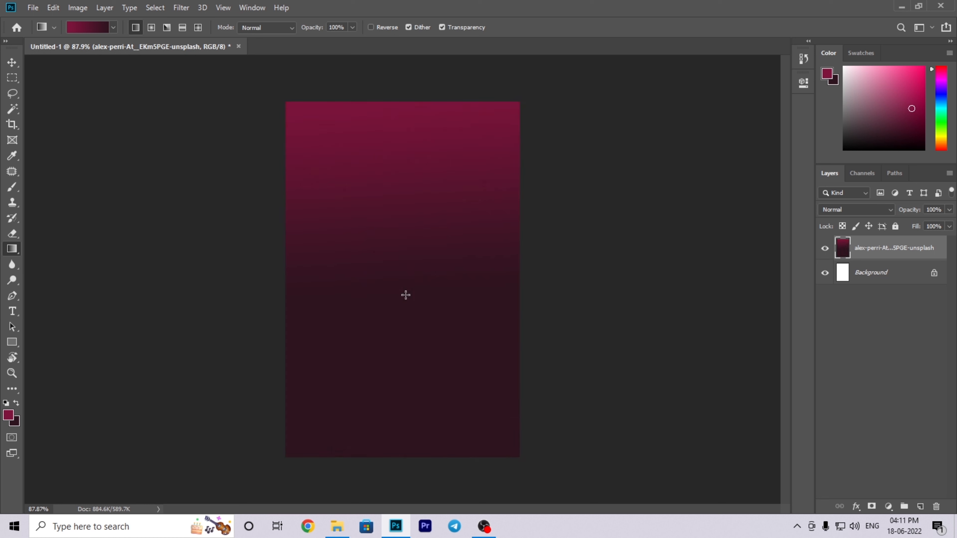
key(ctrl+z)
Step: Start a custom gradient from the Black, White preset and set its black stop to sweater crimson 9a214a
click(106, 26)
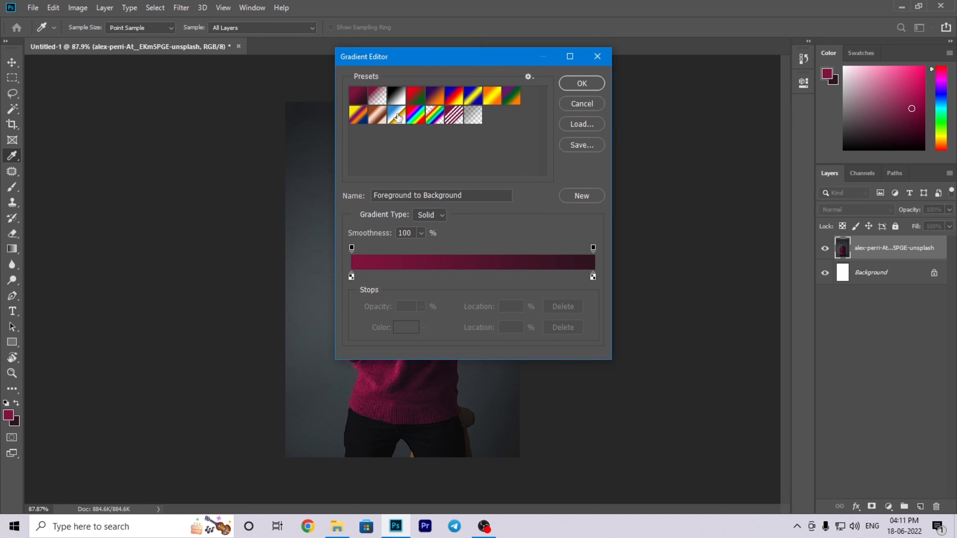
click(411, 92)
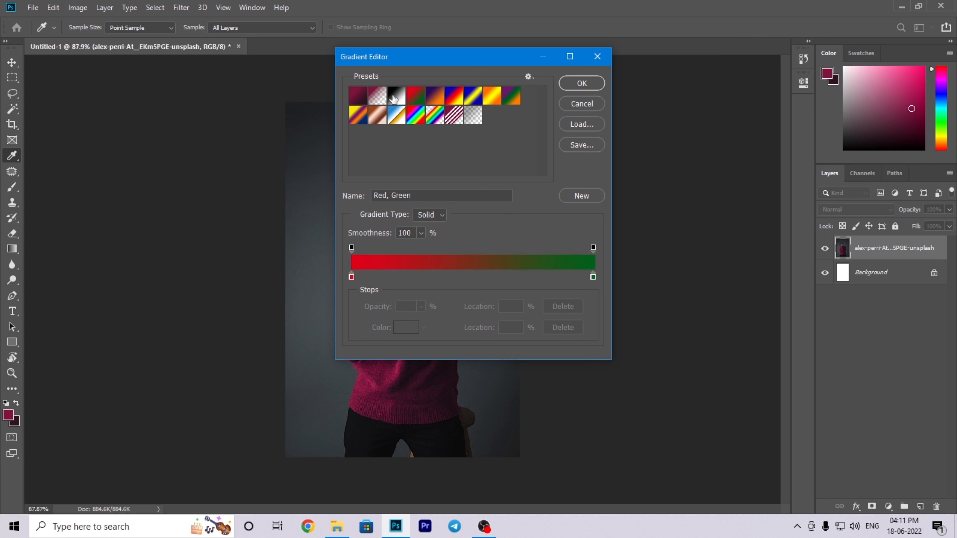
click(394, 99)
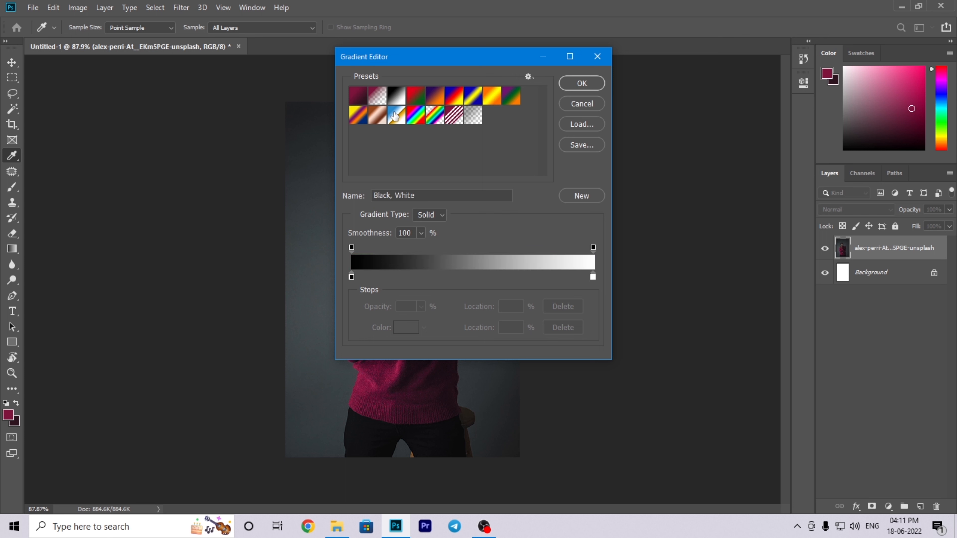
click(352, 277)
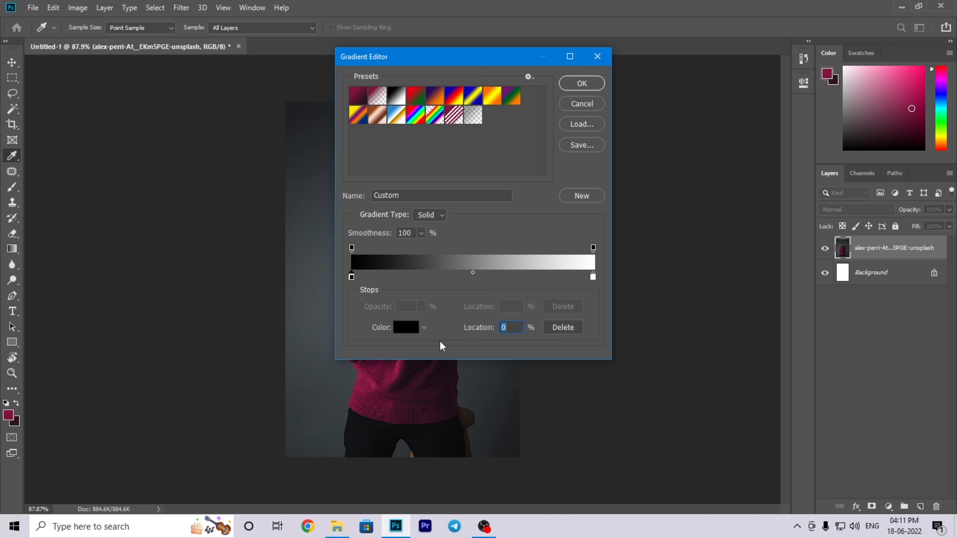
click(415, 332)
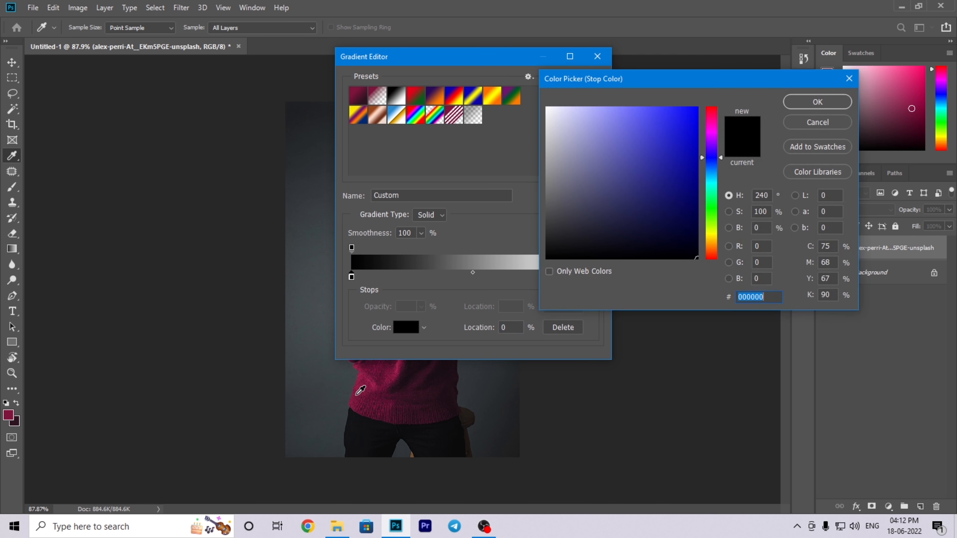
click(366, 383)
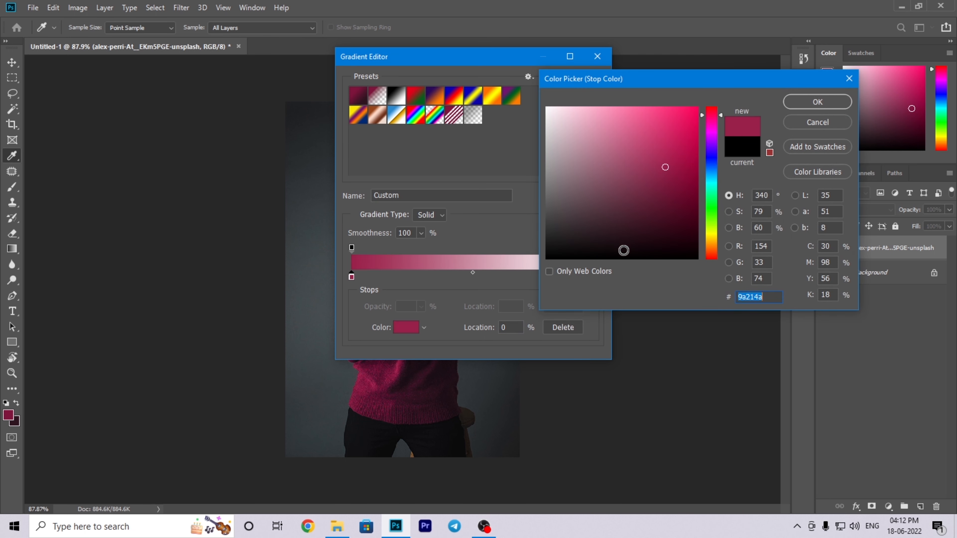
click(825, 104)
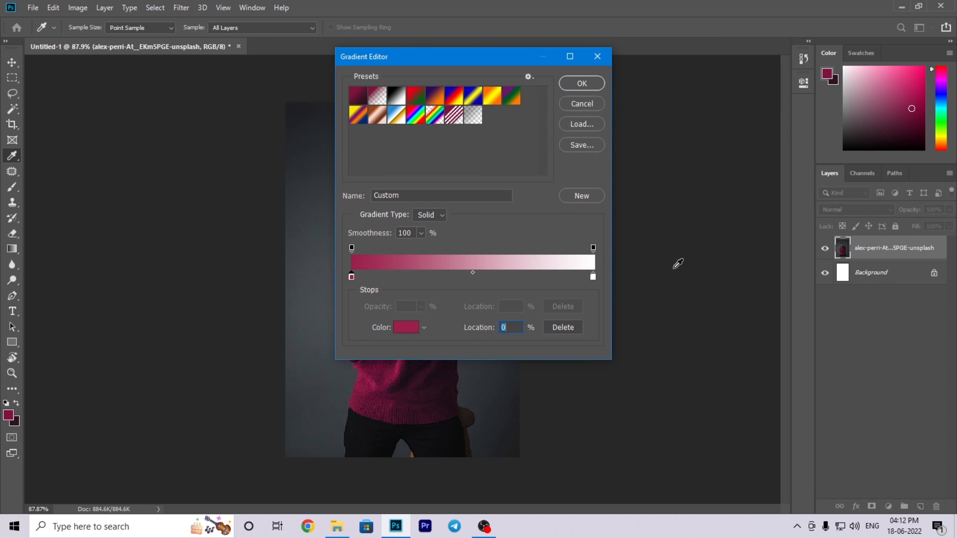
Step: Set the gradient's end stop at 100% to a dark maroon sampled from the sweater, and accept the custom gradient
click(593, 278)
click(443, 388)
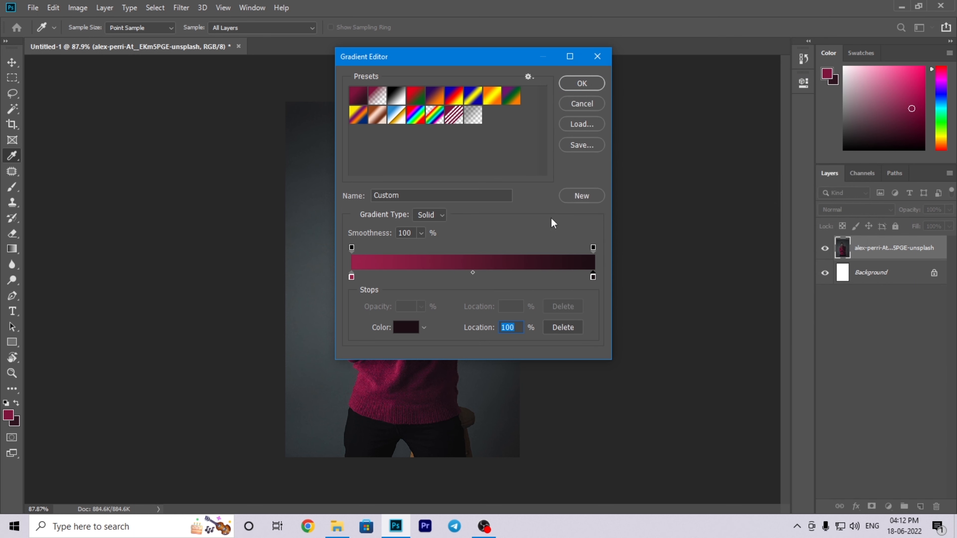
click(583, 85)
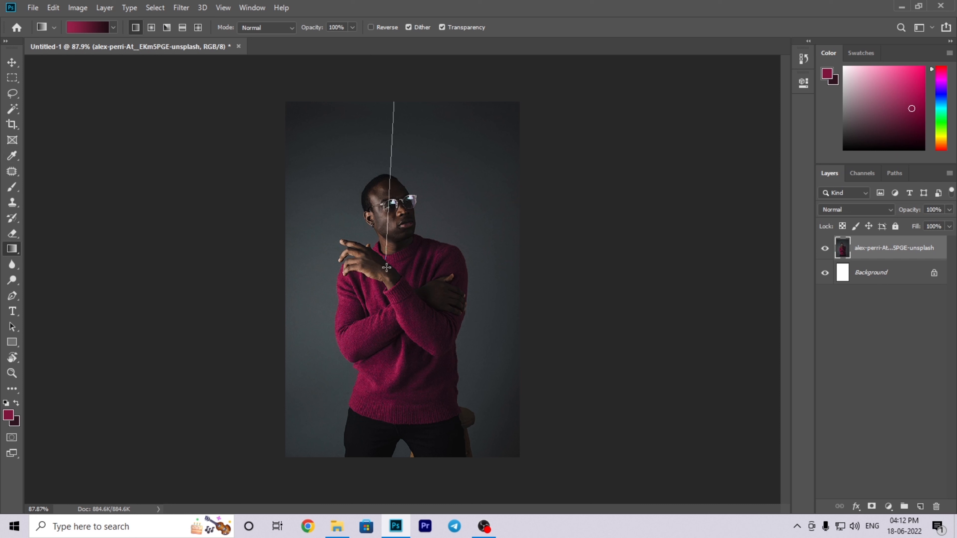
Step: Fill the photo layer with the custom gradient from its top edge downward, and set the layer's blend mode to Color
drag(386, 268, 402, 331)
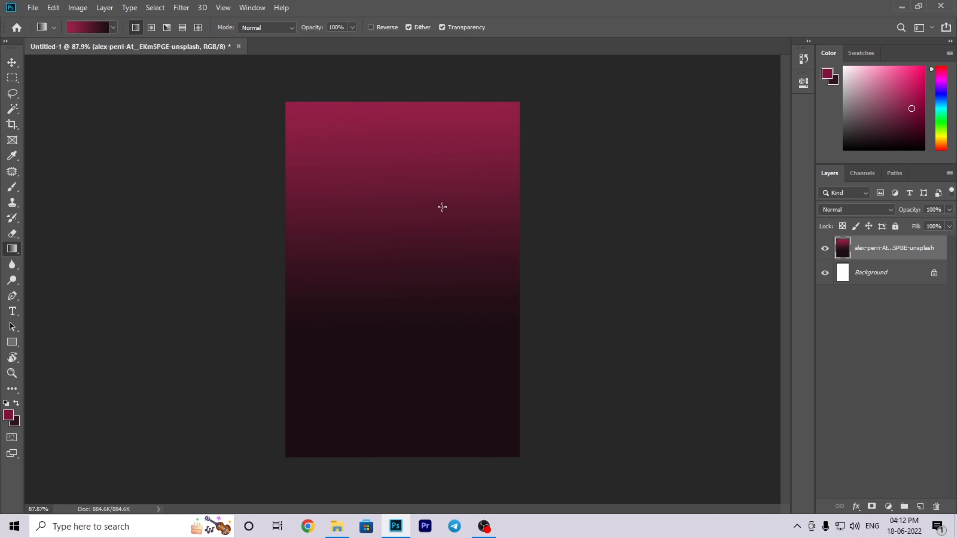
click(841, 210)
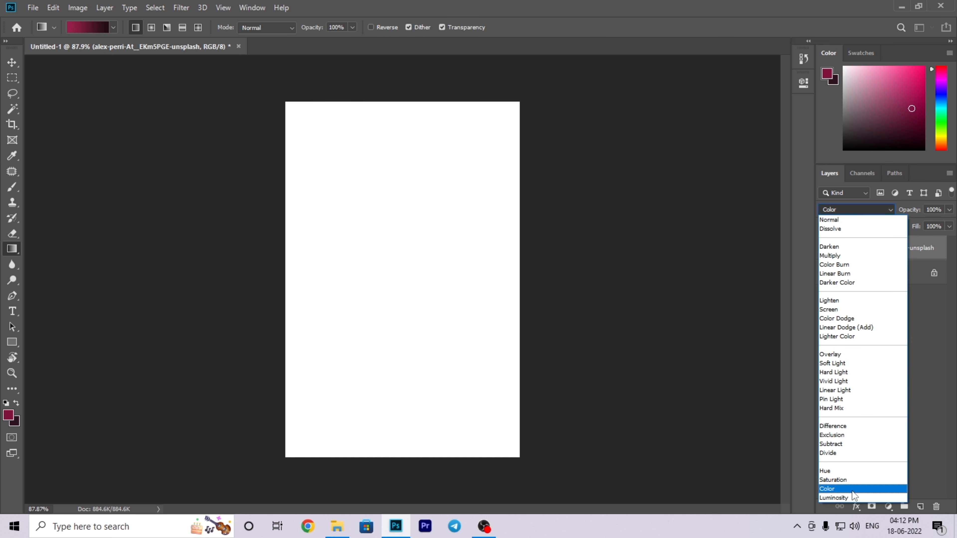
click(855, 496)
Step: Toggle the gradient-filled layer's visibility, and undo its blend mode change and gradient fill
click(824, 247)
click(823, 246)
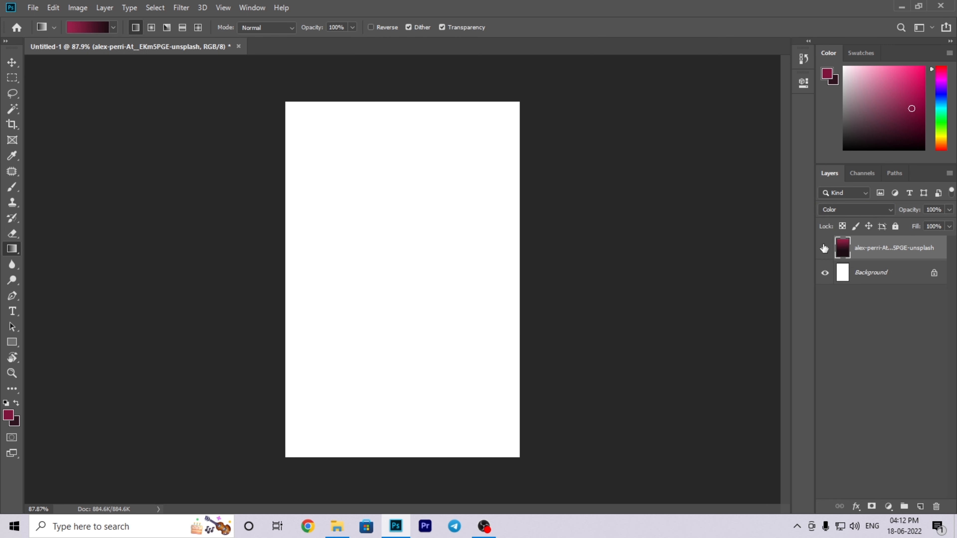
key(ctrl+z)
key(ctrl+z)
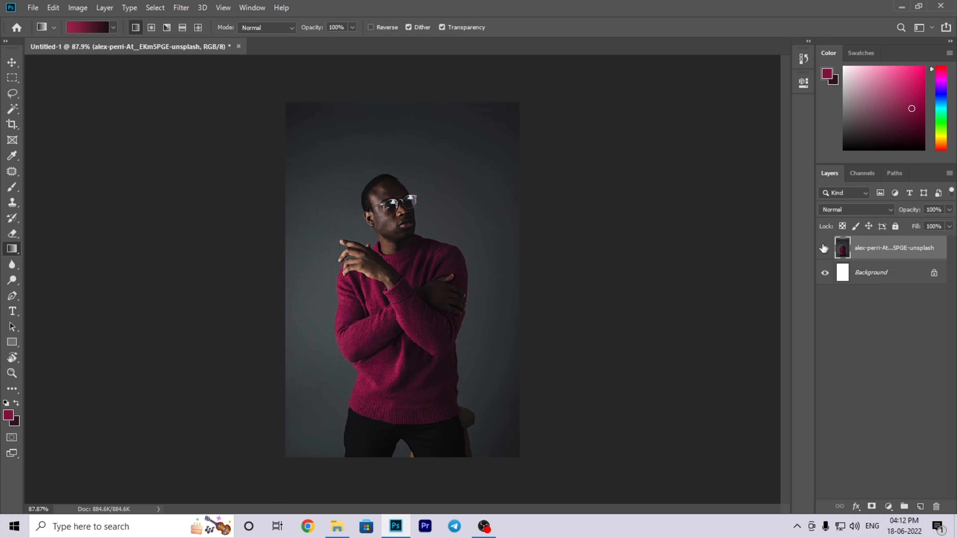
Step: Soften a patch of the upper sleeve with the Blur tool at 50% strength, and undo the blur
scroll(591, 352, up, 2)
scroll(375, 268, up, 1)
drag(371, 295, 293, 129)
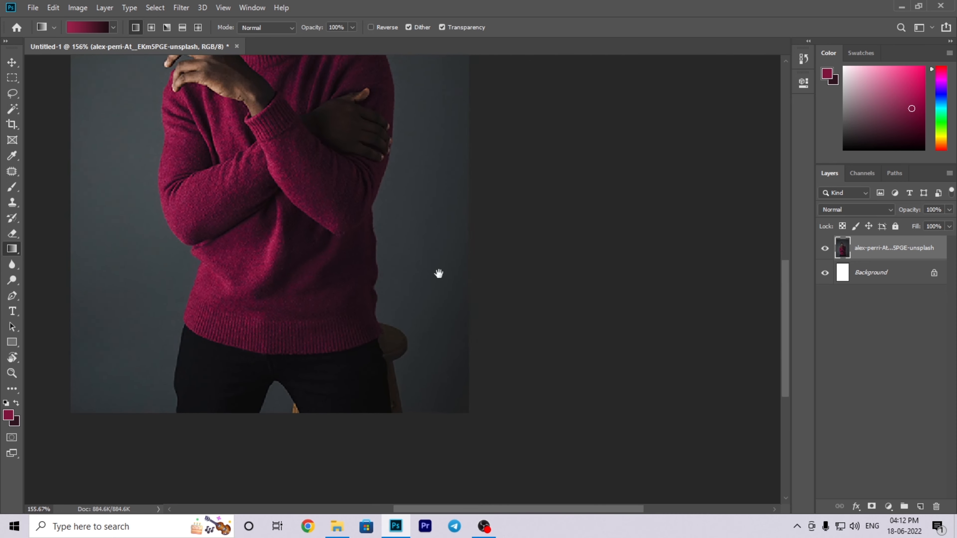
drag(438, 274, 444, 354)
scroll(145, 234, down, 2)
drag(10, 268, 41, 264)
scroll(113, 269, up, 3)
scroll(130, 271, up, 3)
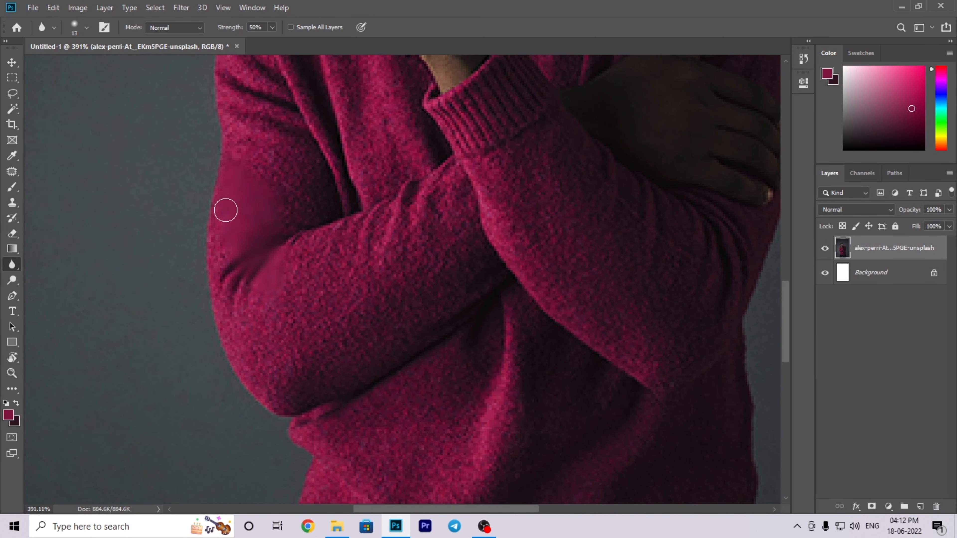
scroll(149, 442, down, 1)
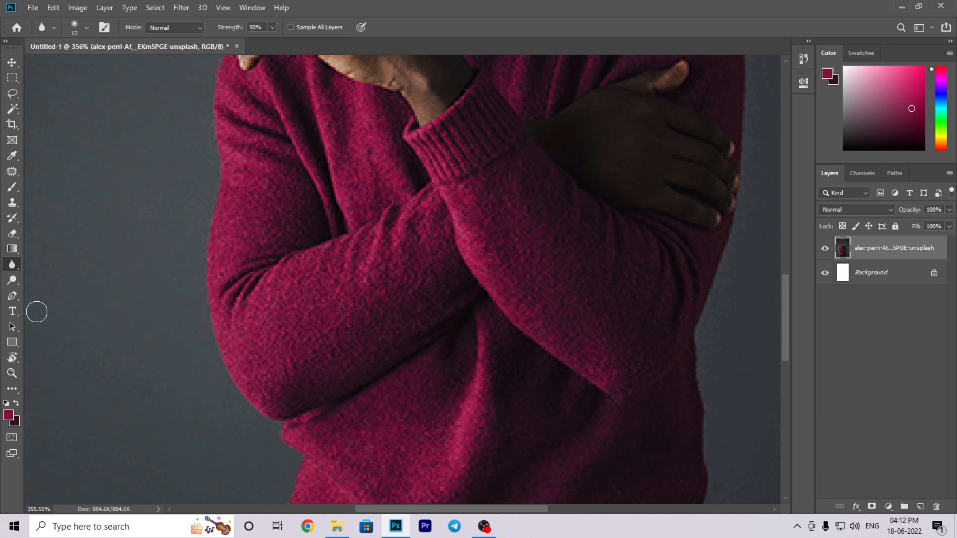
Step: Sharpen the creases at the sleeve's elbow with the Sharpen tool at 50% strength, and undo it
right_click(11, 266)
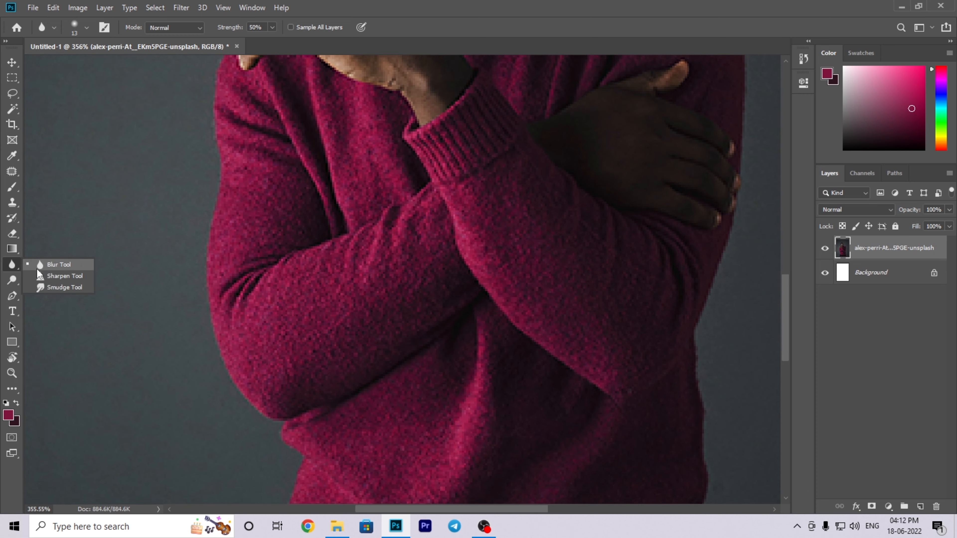
click(68, 272)
scroll(229, 268, down, 1)
scroll(229, 268, up, 4)
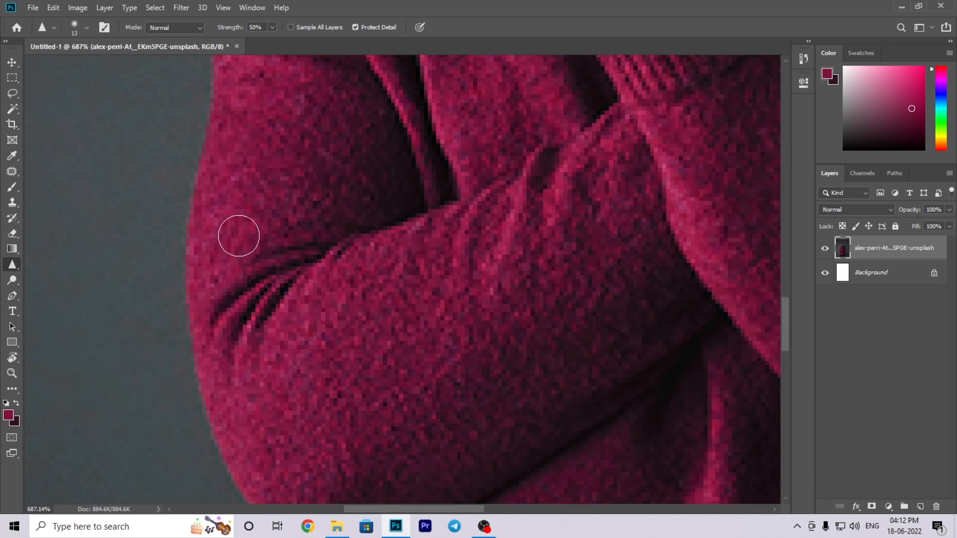
mouse_move(248, 291)
mouse_down()
mouse_move(274, 181)
mouse_move(246, 300)
mouse_move(235, 239)
mouse_up()
scroll(235, 238, down, 5)
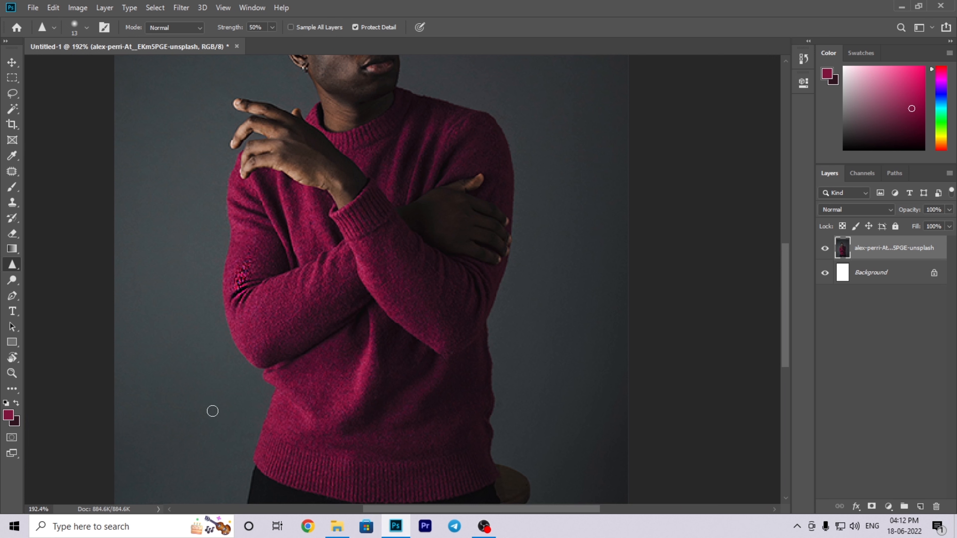
key(ctrl+z)
Step: Smudge the sweater sleeve and the face with a 73 px Smudge brush at 50% strength, and undo the strokes
right_click(5, 271)
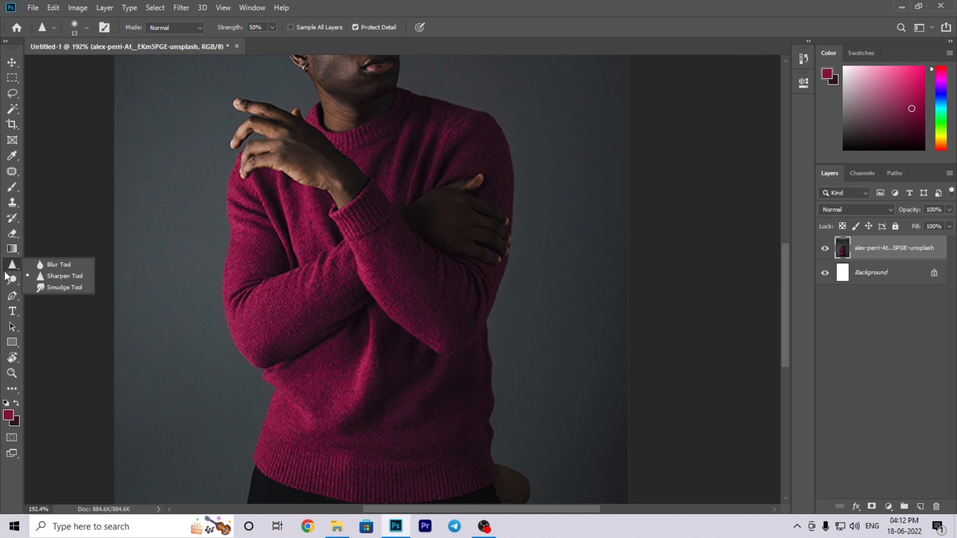
click(38, 288)
scroll(160, 317, up, 2)
alt+right_click(175, 293)
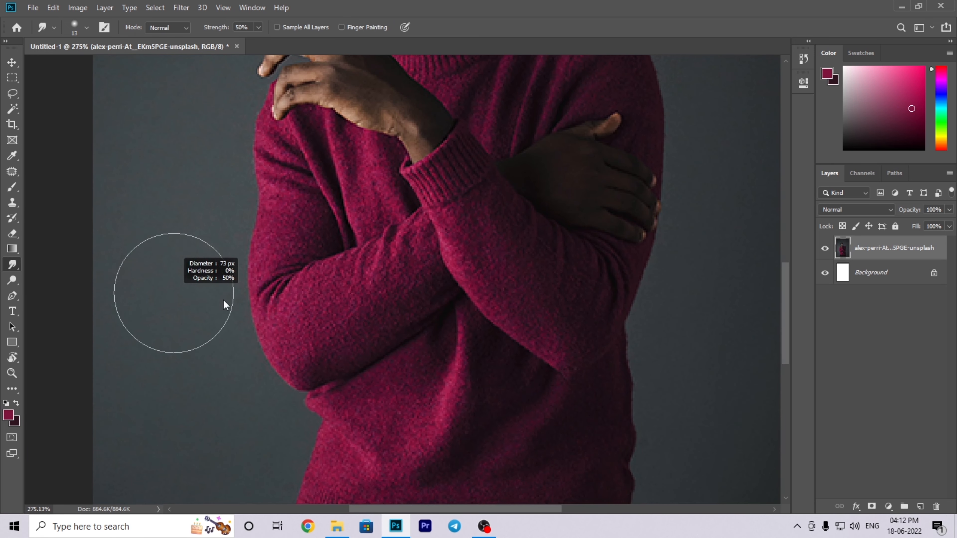
drag(382, 267, 335, 334)
key(ctrl+z)
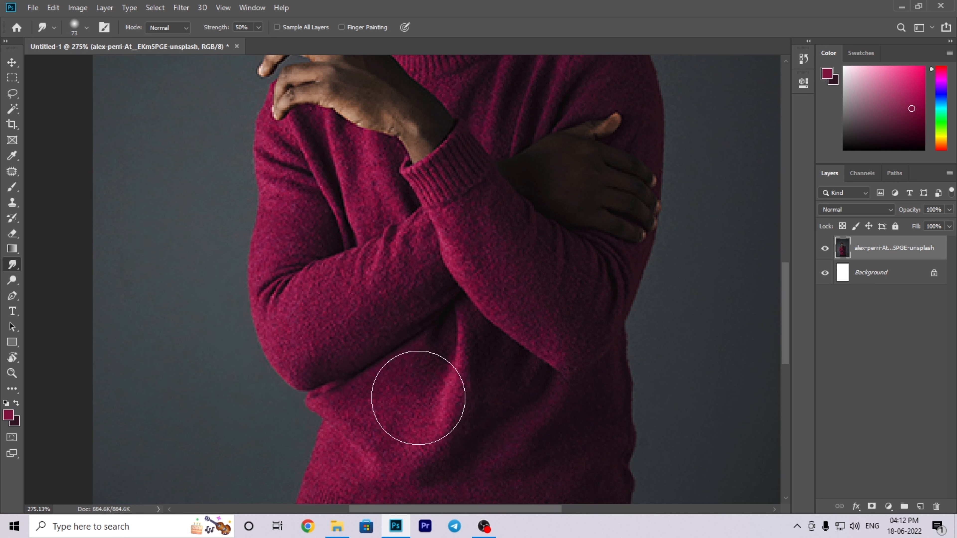
scroll(341, 343, down, 4)
scroll(342, 342, down, 3)
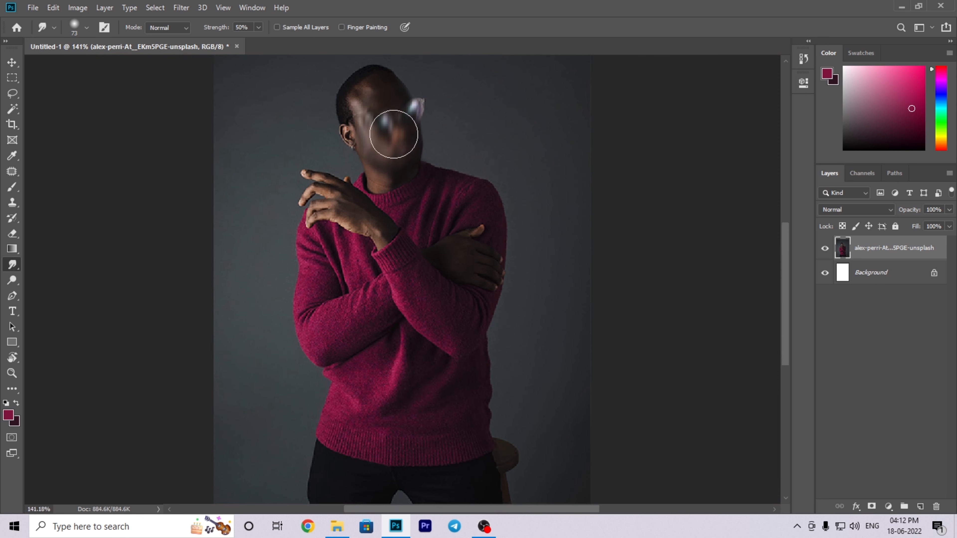
scroll(295, 328, up, 4)
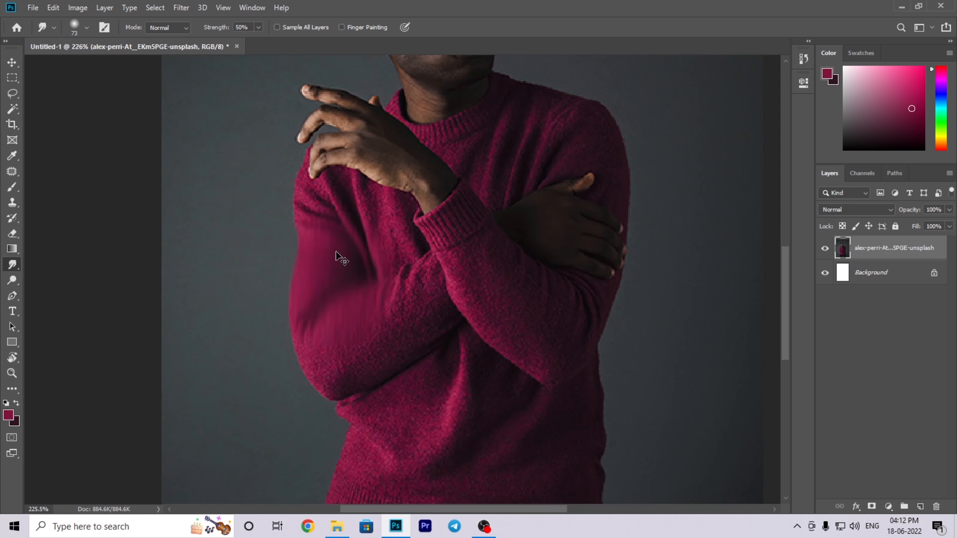
scroll(335, 305, down, 4)
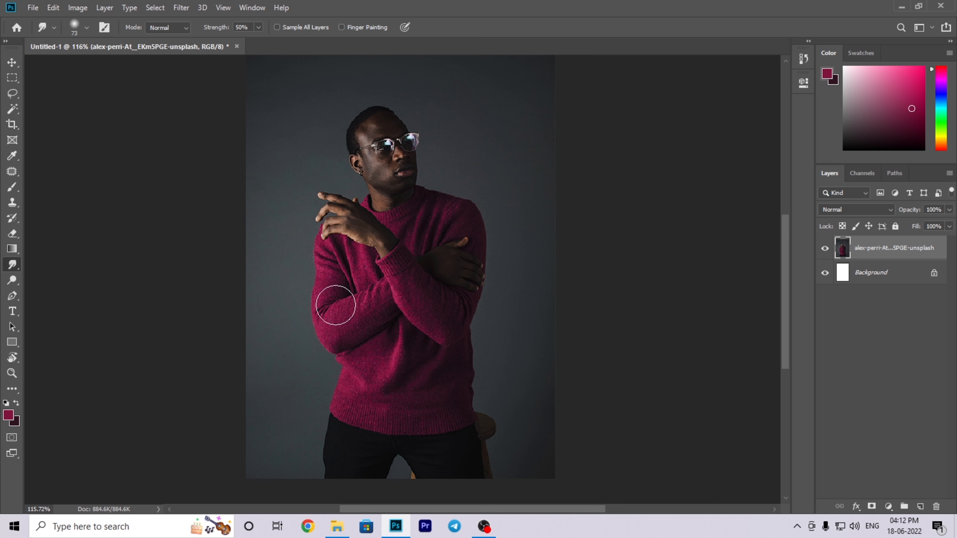
Step: Try the Dodge tool on the portrait with Midtones range and 50% exposure, and step back and forward in the history
right_click(19, 279)
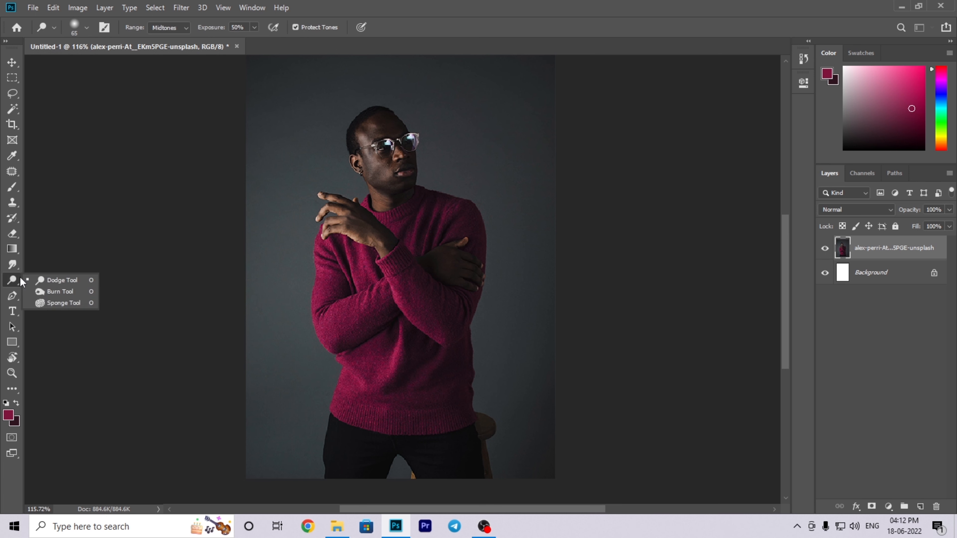
click(30, 279)
scroll(401, 219, up, 4)
scroll(413, 220, up, 2)
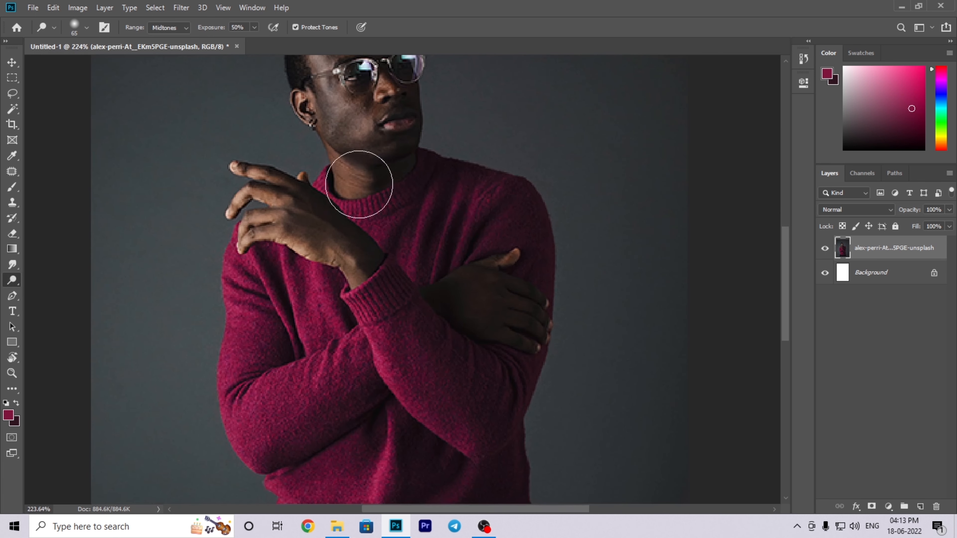
scroll(379, 264, up, 2)
mouse_move(383, 236)
mouse_down()
mouse_move(328, 236)
mouse_move(374, 203)
mouse_up()
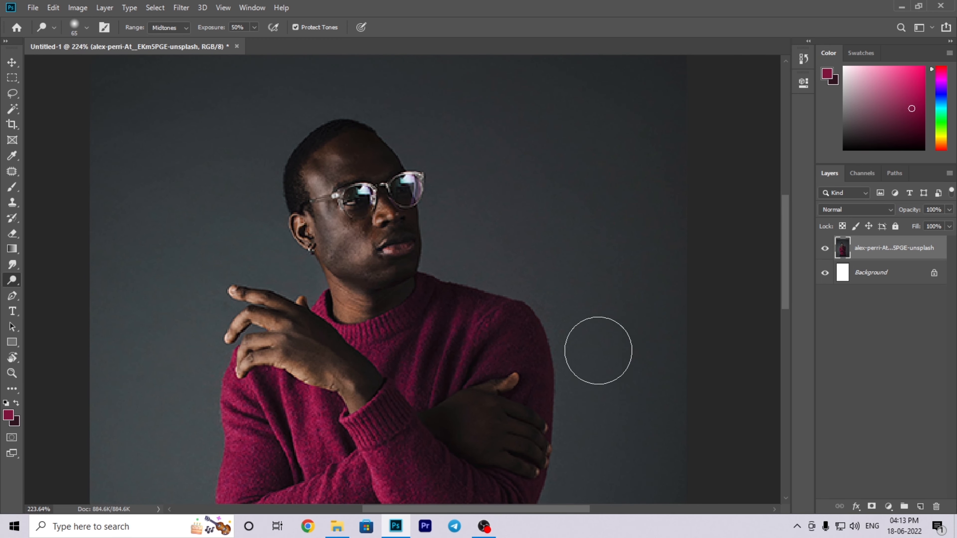
scroll(434, 260, up, 2)
key(ctrl+z)
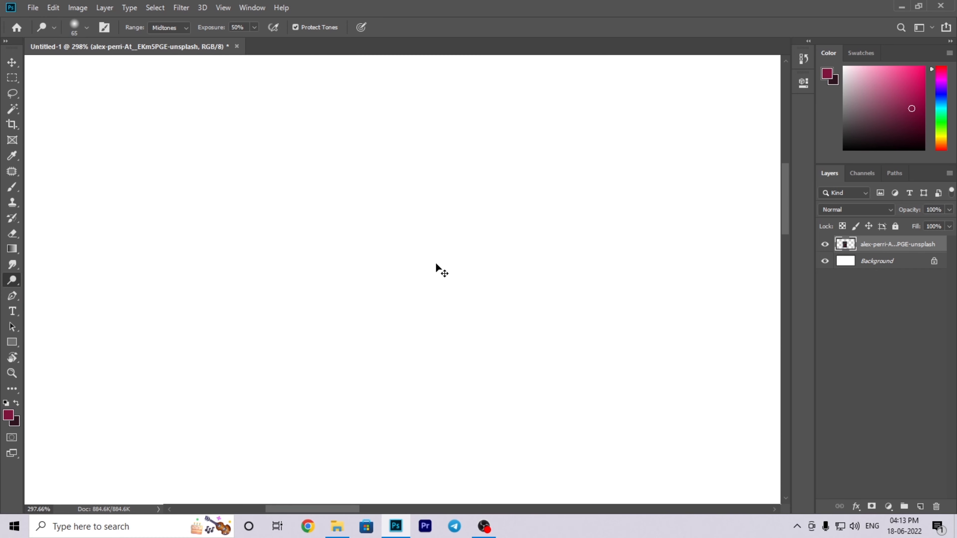
key(ctrl+shift+z)
Step: Dodge the man's cheek with the 65 px brush, and undo the lightening
drag(349, 204, 329, 237)
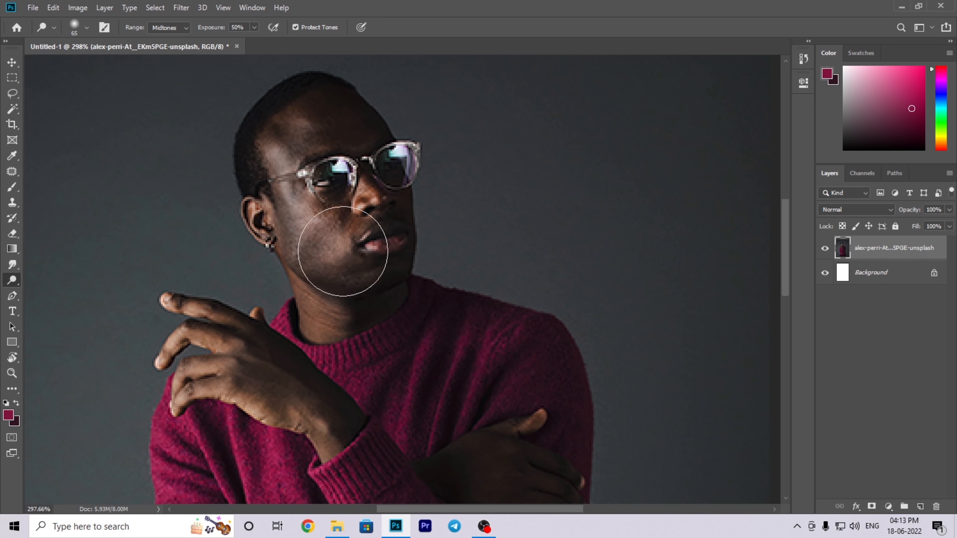
scroll(379, 232, down, 2)
scroll(13, 285, down, 5)
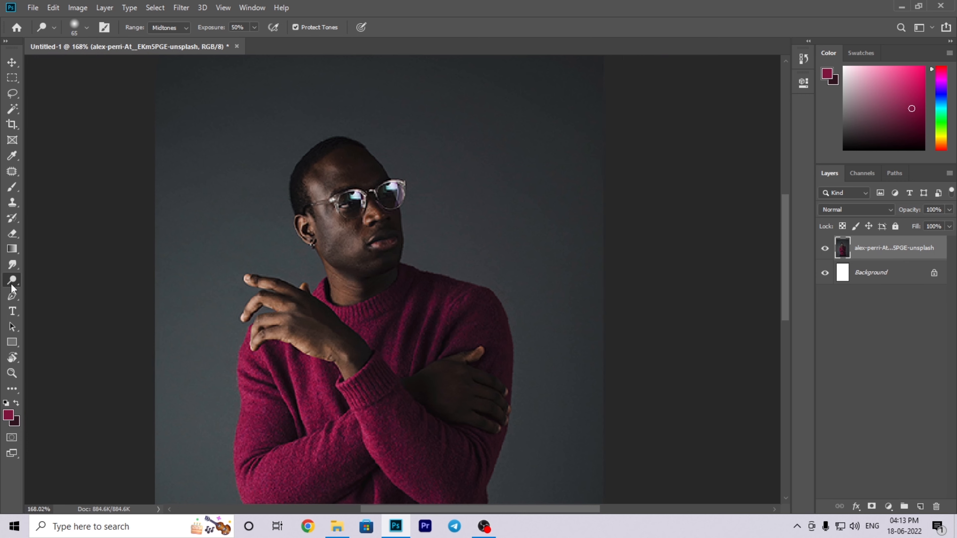
key(ctrl+z)
key(ctrl+z)
key(ctrl+shift+z)
scroll(349, 289, down, 2)
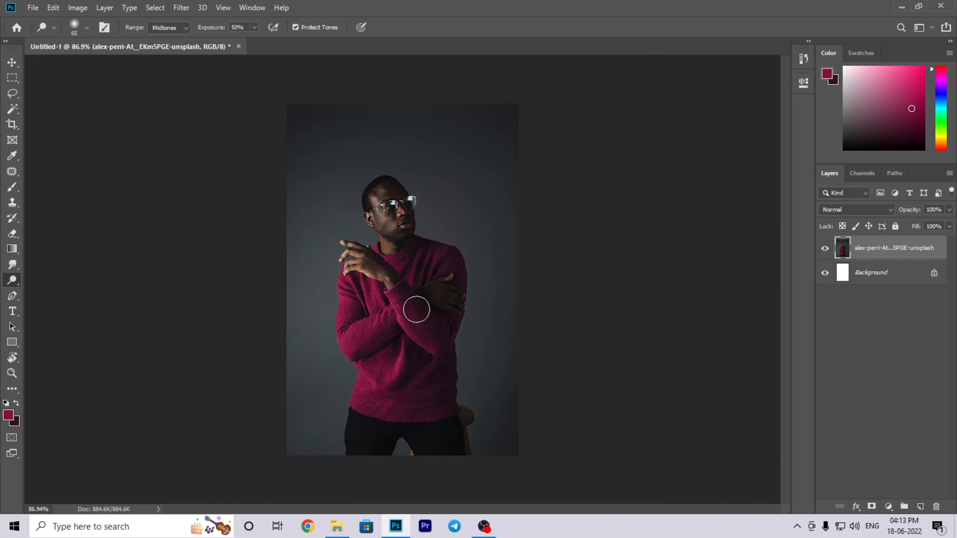
Step: Darken the face and the background around the head with the Burn tool at 50% exposure, and undo it
right_click(12, 280)
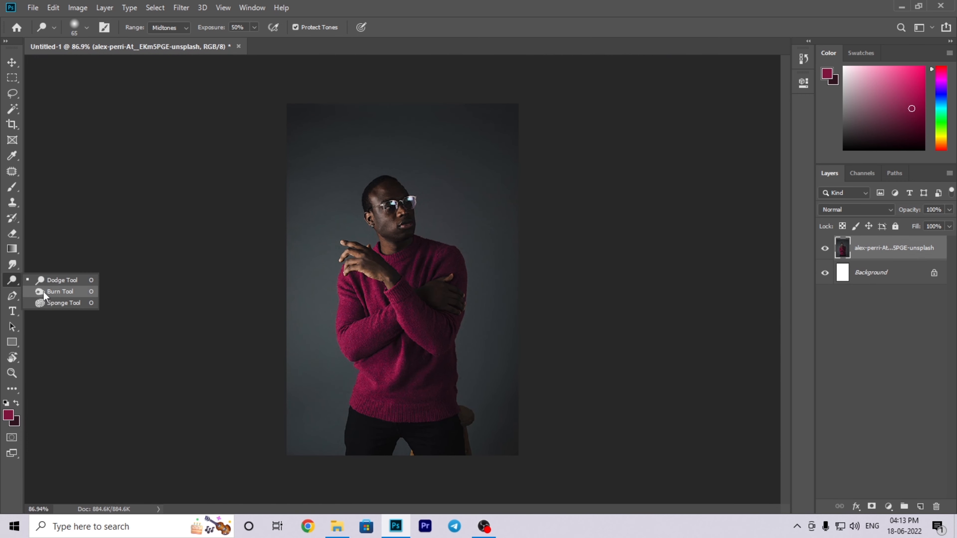
click(43, 292)
scroll(426, 257, up, 4)
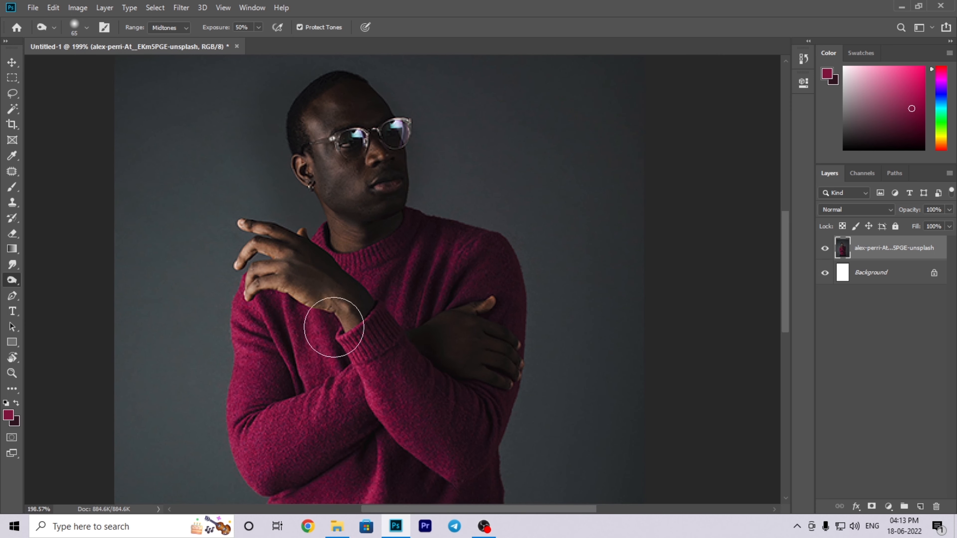
key(ctrl+z)
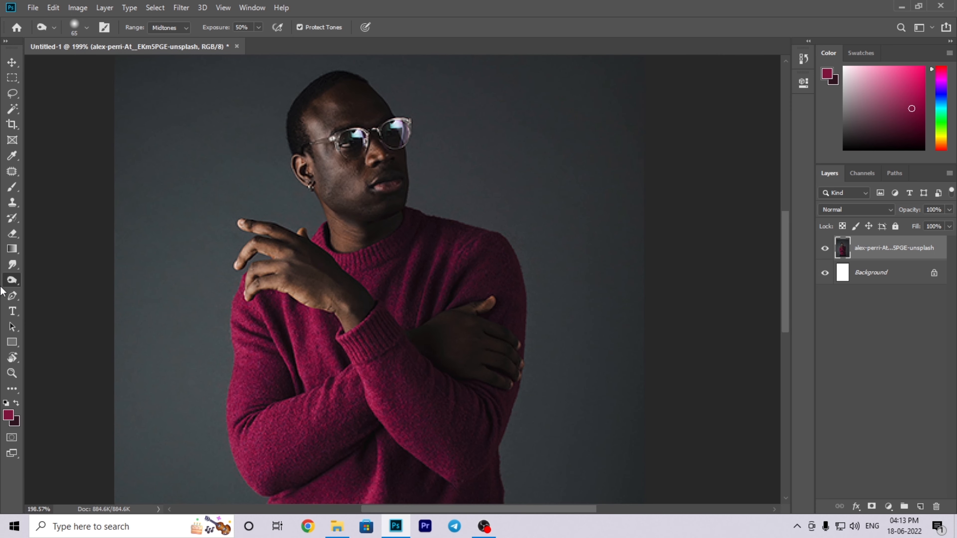
Step: Desaturate the man's face with the Sponge tool in Desaturate mode at 50% flow
right_click(11, 281)
click(36, 301)
scroll(338, 248, up, 2)
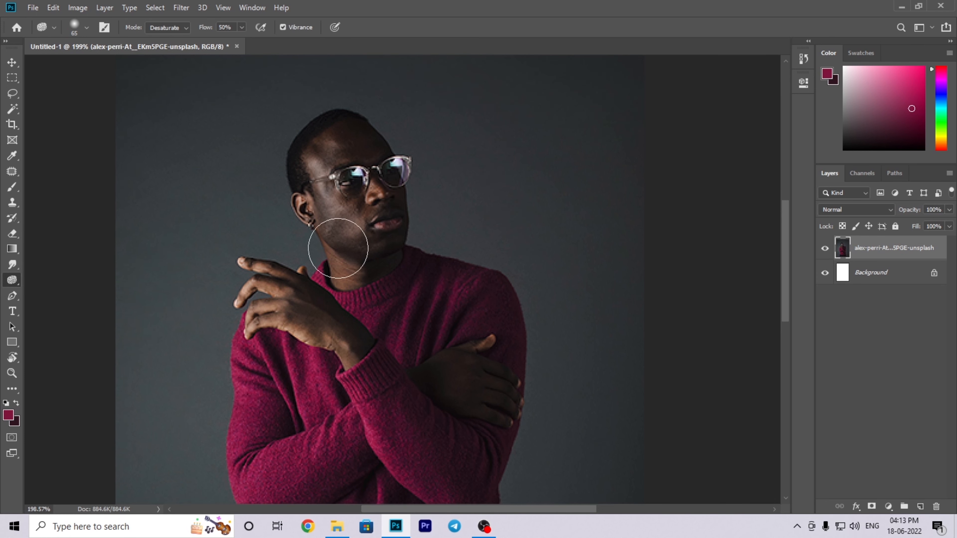
scroll(338, 248, up, 4)
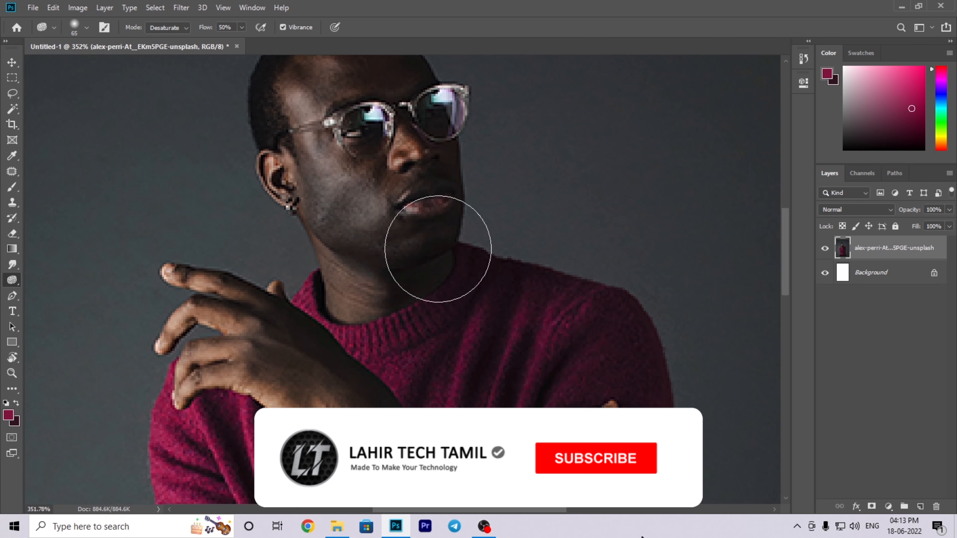
scroll(373, 288, up, 3)
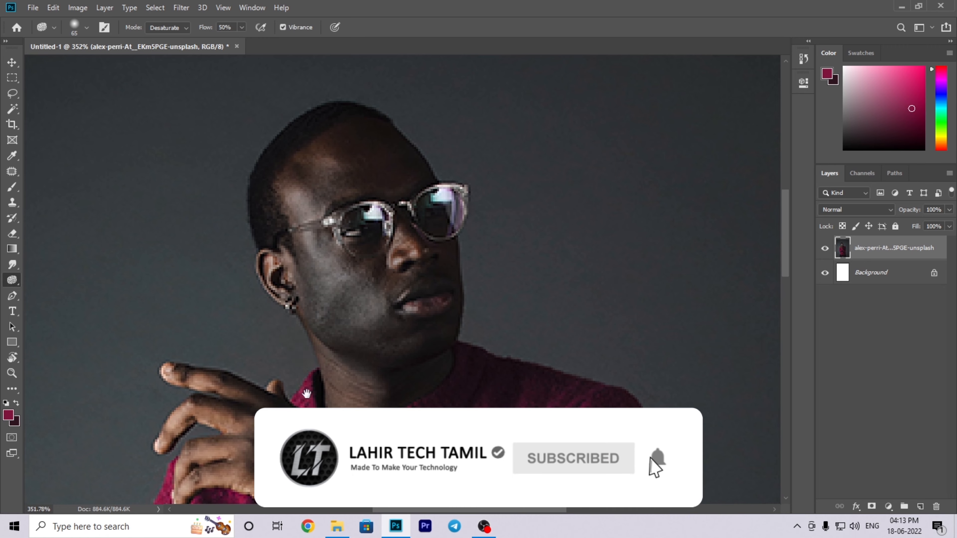
Step: Increase the Sponge brush's hardness and desaturate the man's raised hand
drag(307, 393, 295, 178)
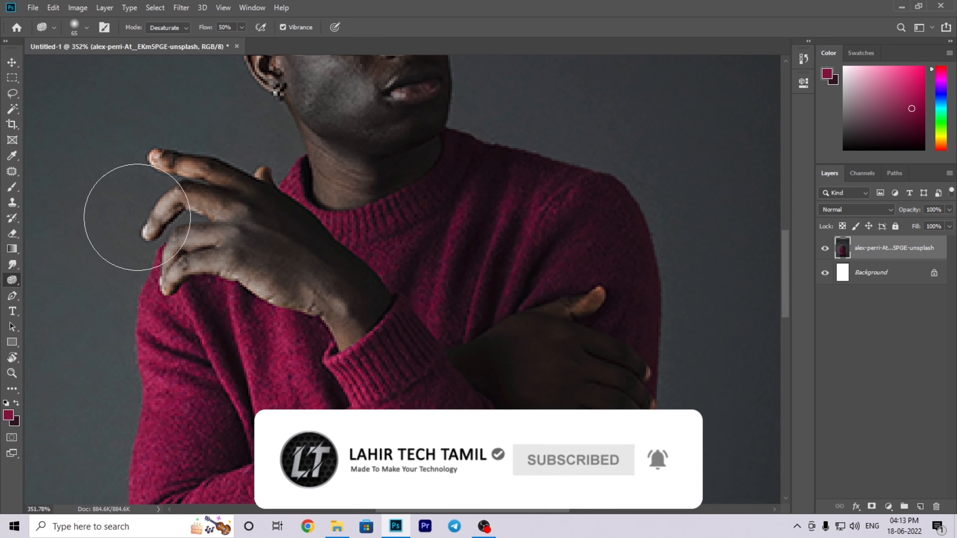
right_click(139, 218)
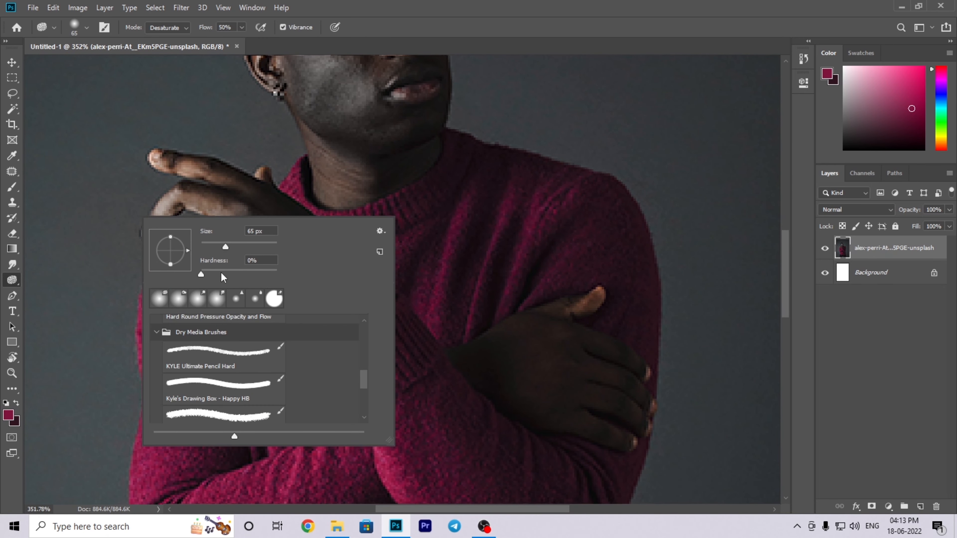
mouse_move(234, 210)
mouse_down()
mouse_move(210, 194)
mouse_move(212, 252)
mouse_move(557, 356)
mouse_up()
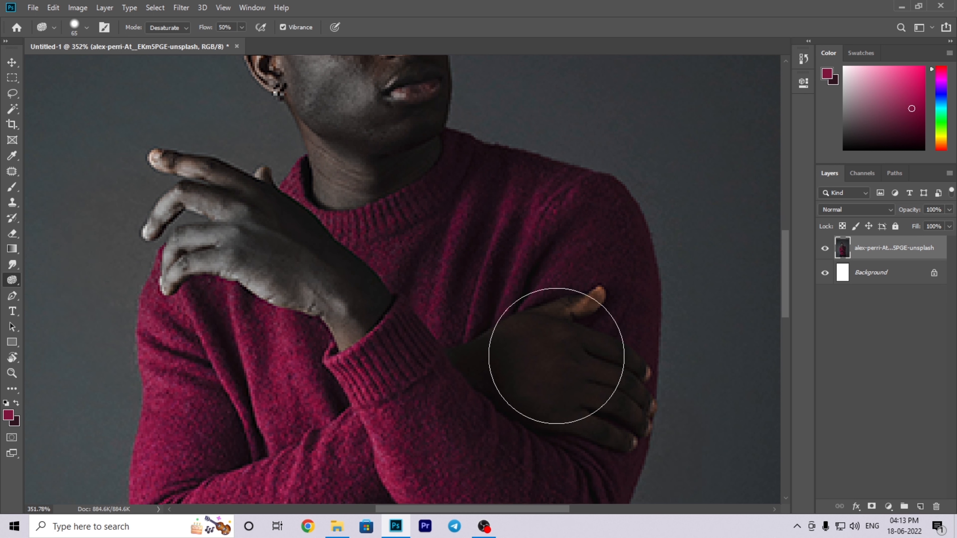
scroll(228, 315, down, 5)
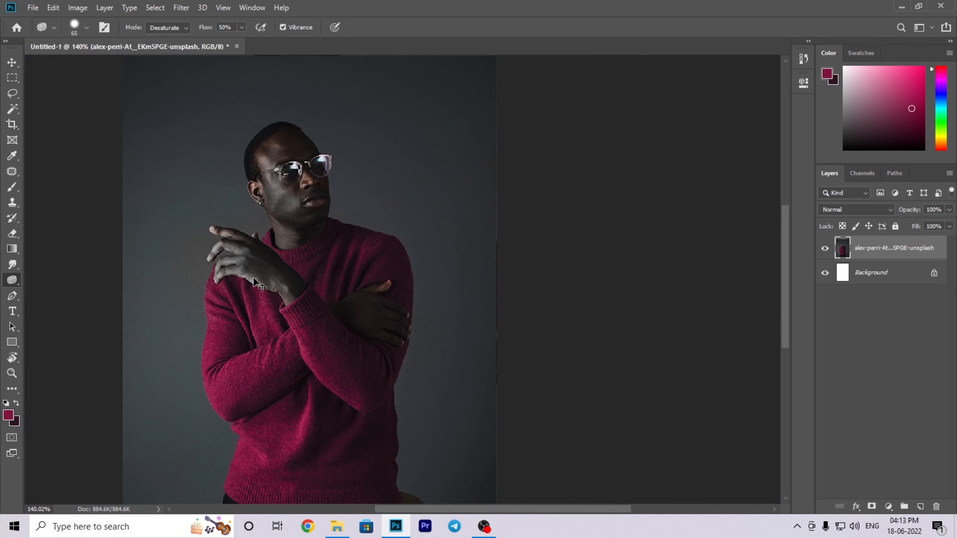
Step: Undo the Sponge strokes on the hand and face, keeping the photo cropped
key(ctrl+z)
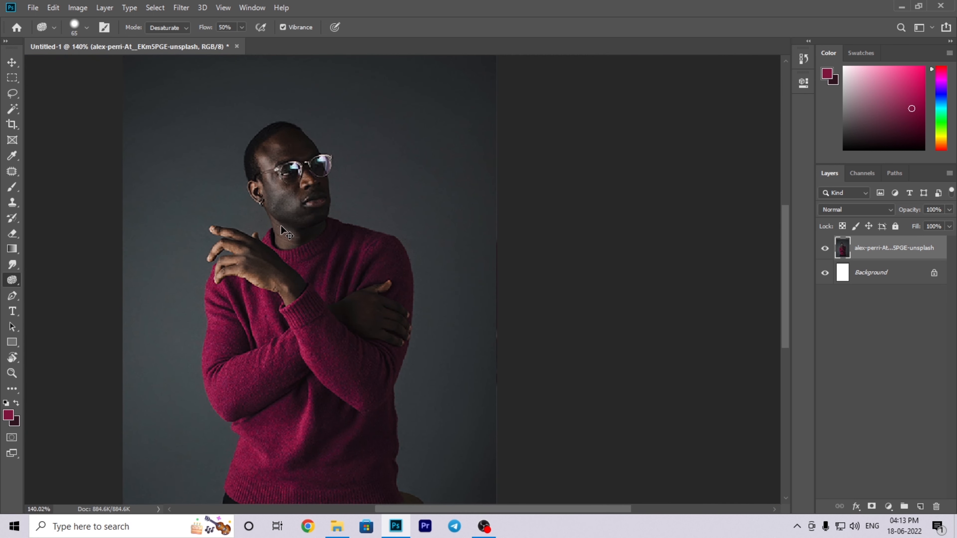
key(ctrl+z)
key(ctrl+z)
key(ctrl+alt+z)
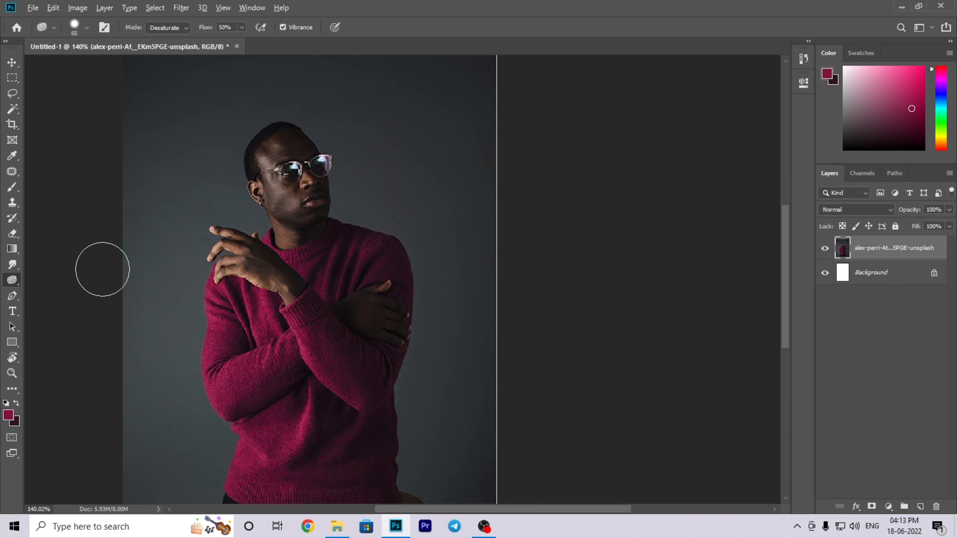
Step: Trace the outer edge of the man's trouser leg with the Pen tool, from the photo's lower edge up to the sweater hem
scroll(102, 269, up, 2)
drag(211, 266, 232, 250)
click(7, 303)
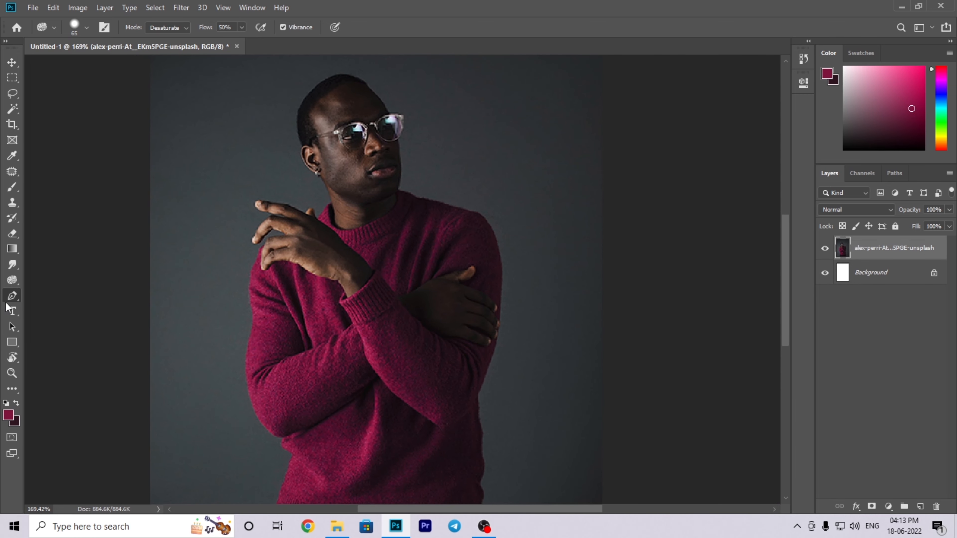
drag(301, 380, 228, 236)
scroll(291, 404, up, 5)
drag(291, 405, 331, 258)
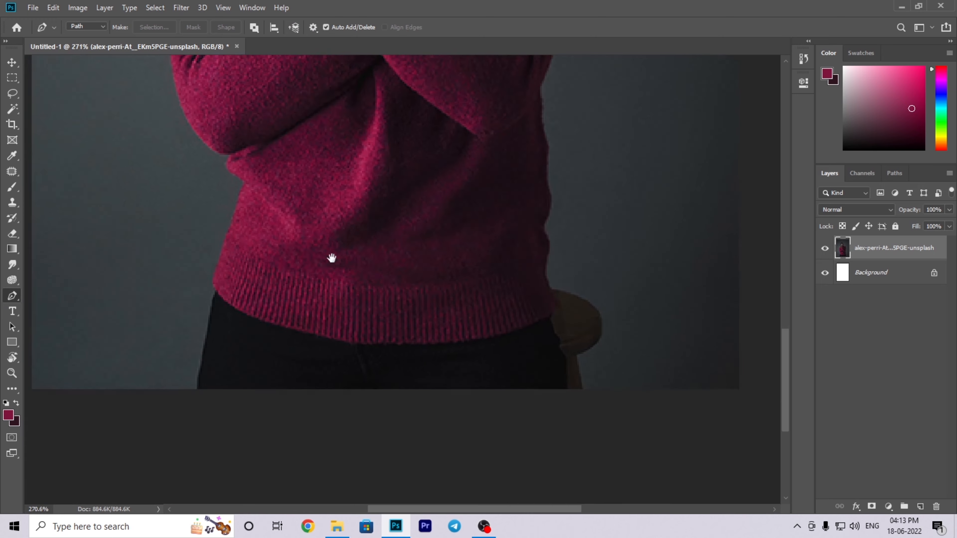
scroll(259, 319, down, 3)
scroll(235, 346, up, 5)
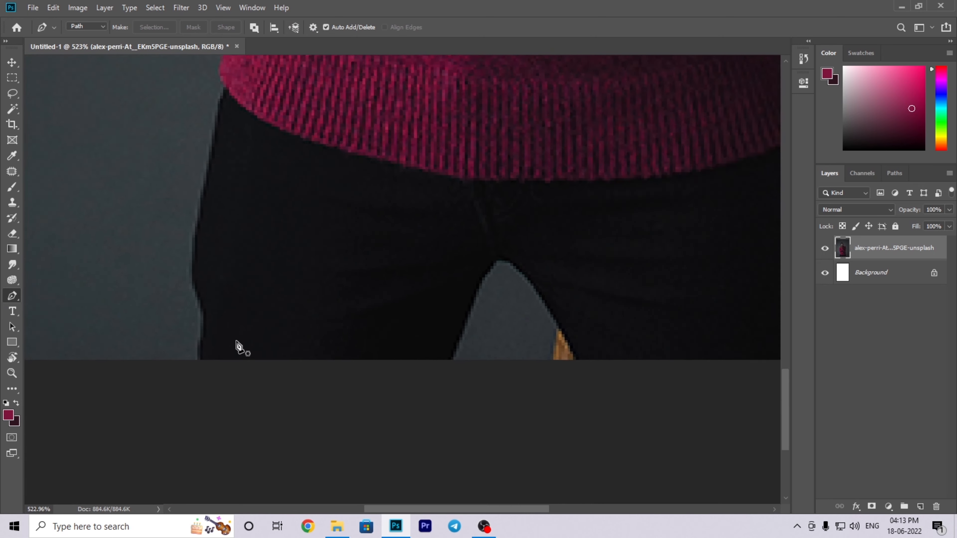
click(193, 366)
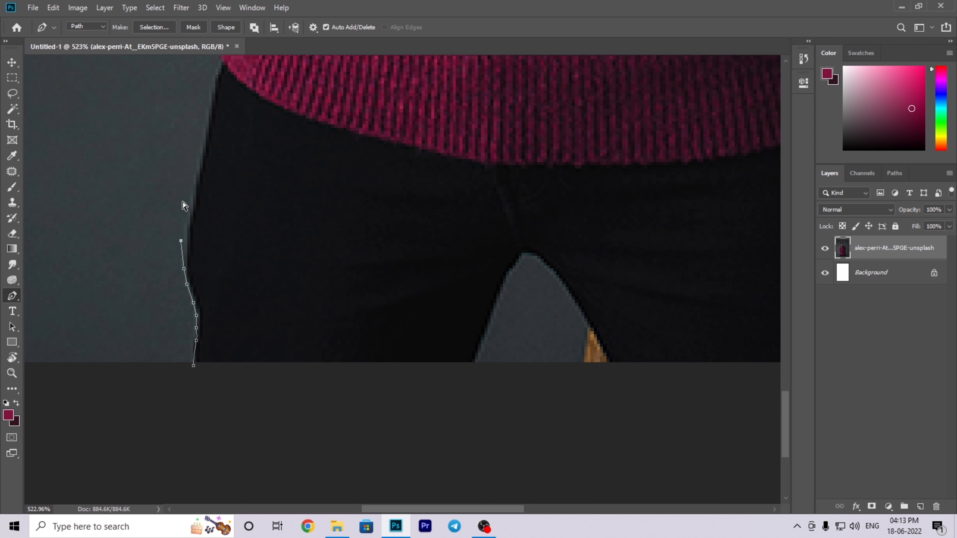
drag(215, 93, 224, 74)
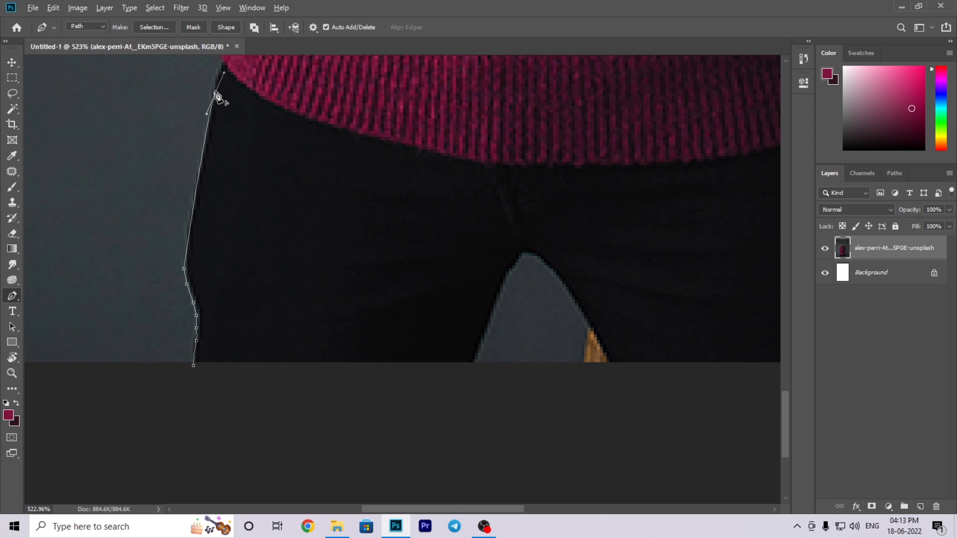
Step: Continue the path up the sweater's edge to below the elbow and close it through the gray background
drag(231, 131, 256, 288)
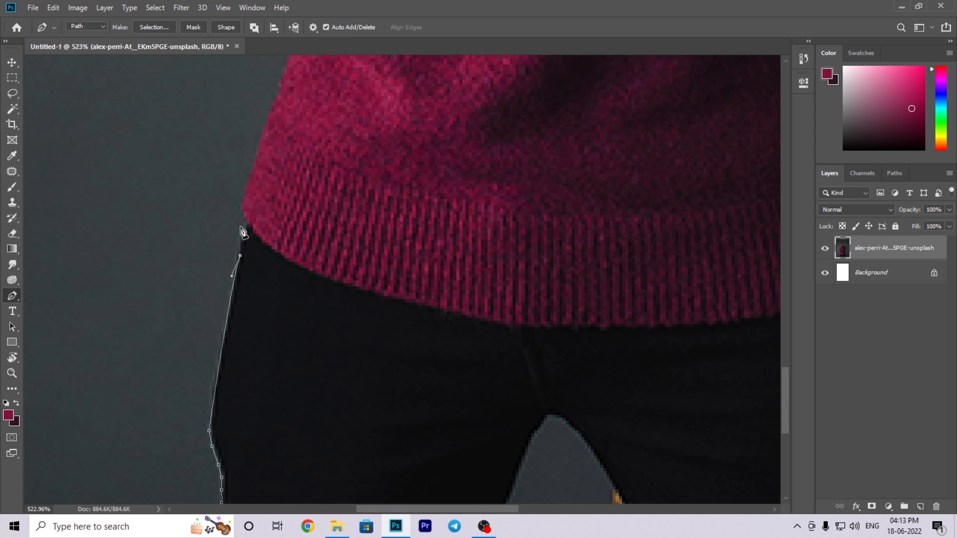
drag(253, 124, 252, 216)
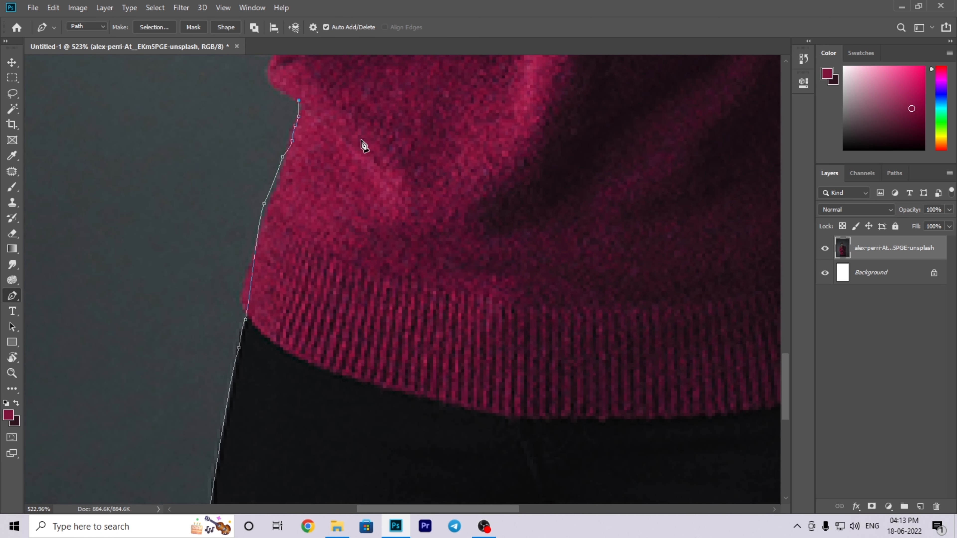
scroll(363, 147, down, 5)
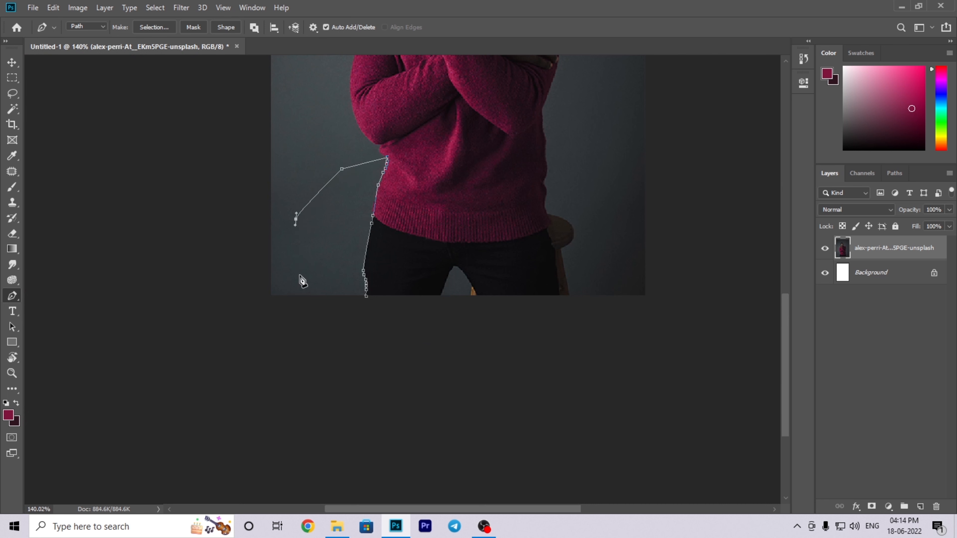
scroll(389, 297, down, 3)
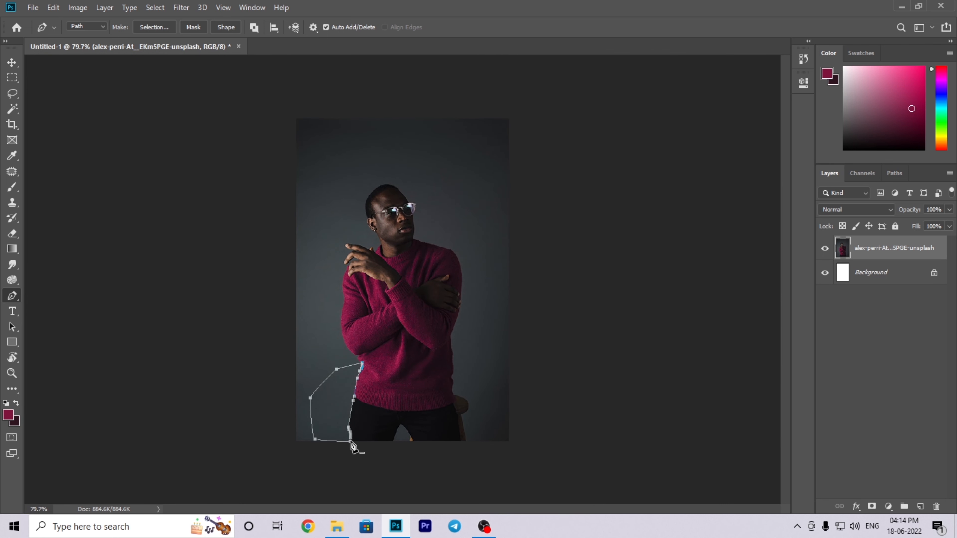
Step: Convert the closed path into a selection and delete the enclosed background area from the photo layer
key(ctrl+Return)
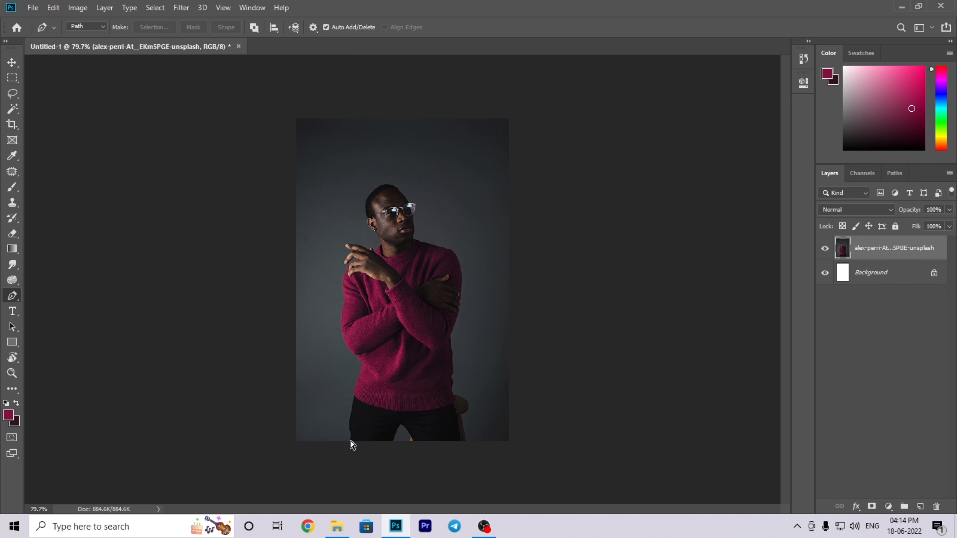
scroll(353, 447, up, 3)
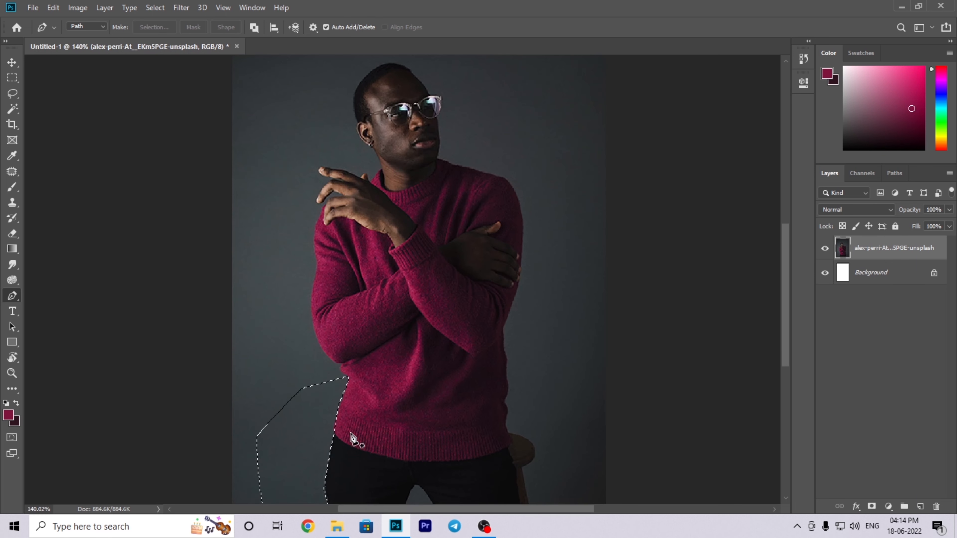
key(Delete)
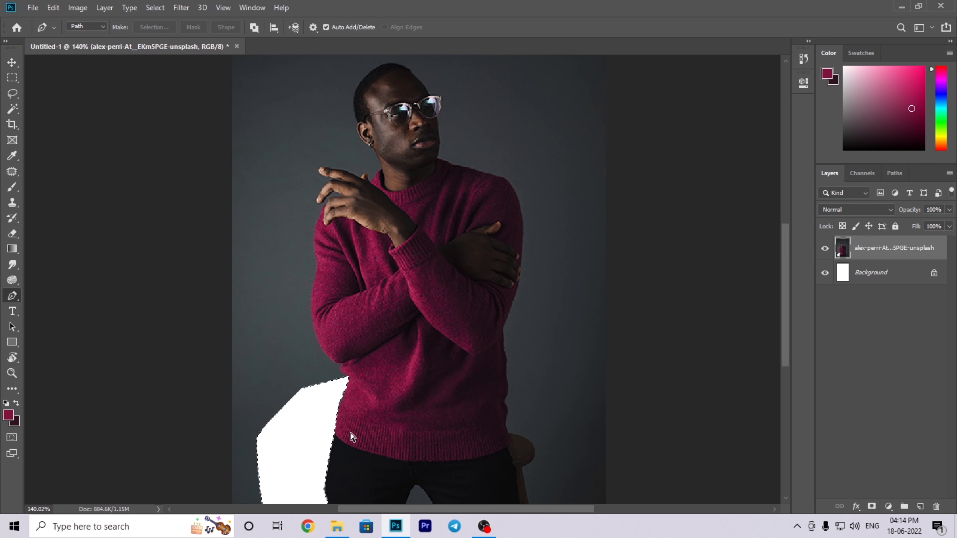
scroll(354, 438, down, 3)
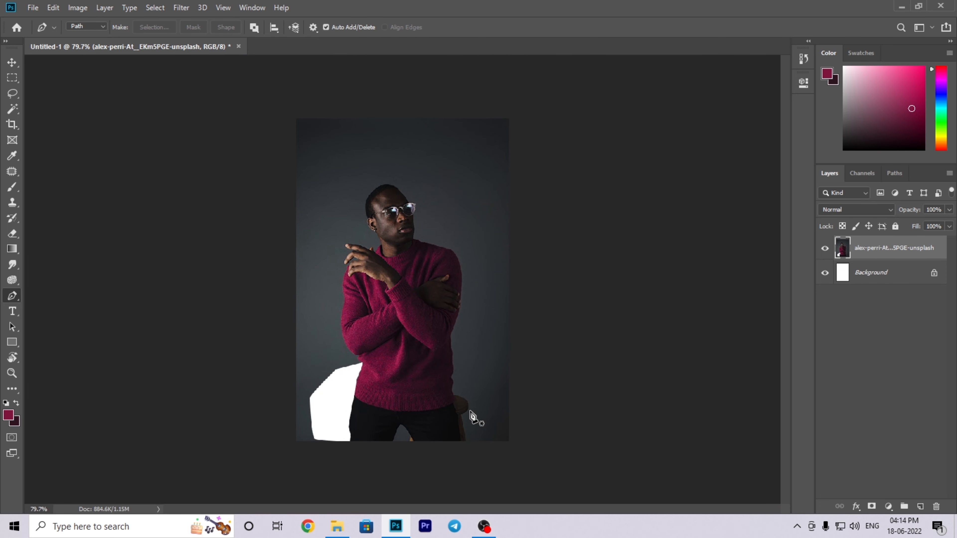
Step: Undo the background deletion and the selection, and delete the path beside the trouser leg
key(ctrl+z)
key(ctrl+z)
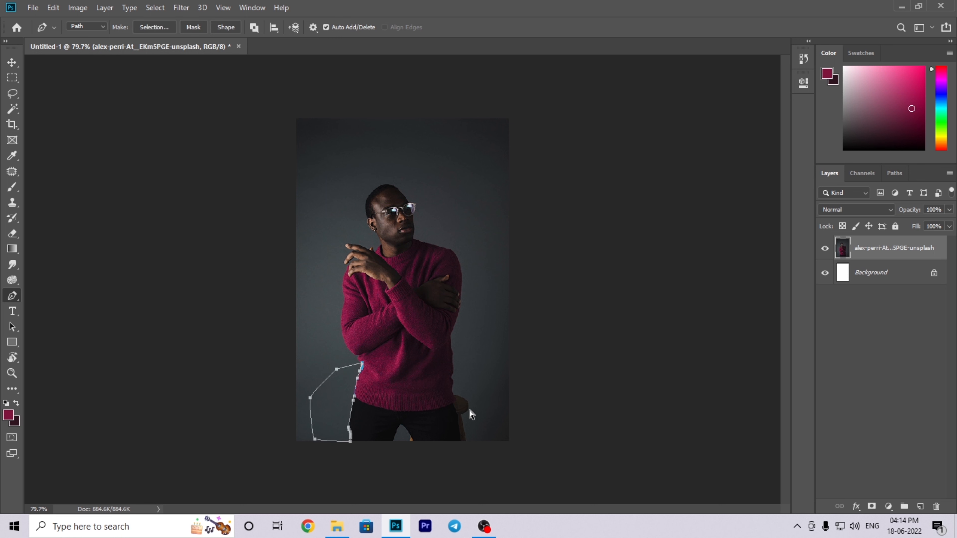
right_click(329, 392)
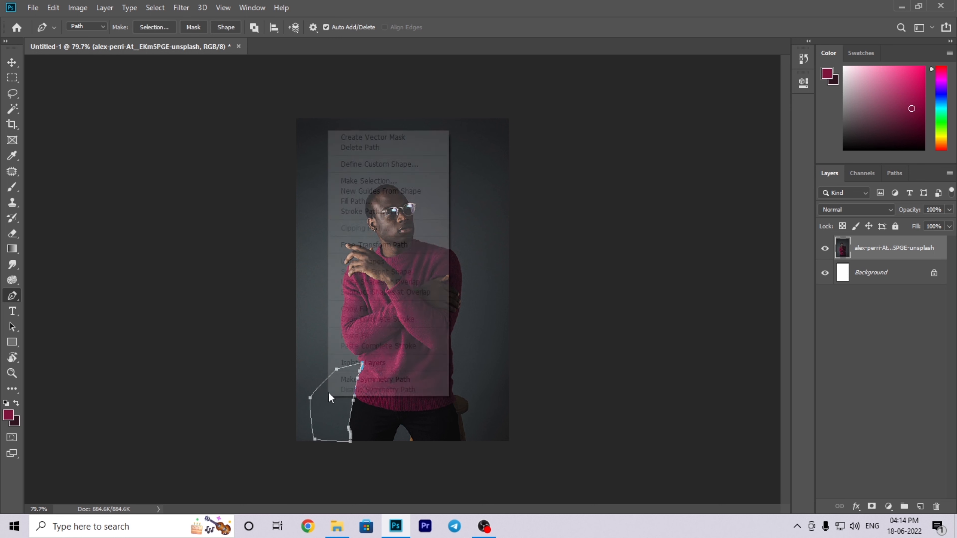
click(359, 146)
Step: Show the list of Pen tool variants
scroll(358, 281, up, 3)
drag(355, 299, 283, 169)
right_click(12, 296)
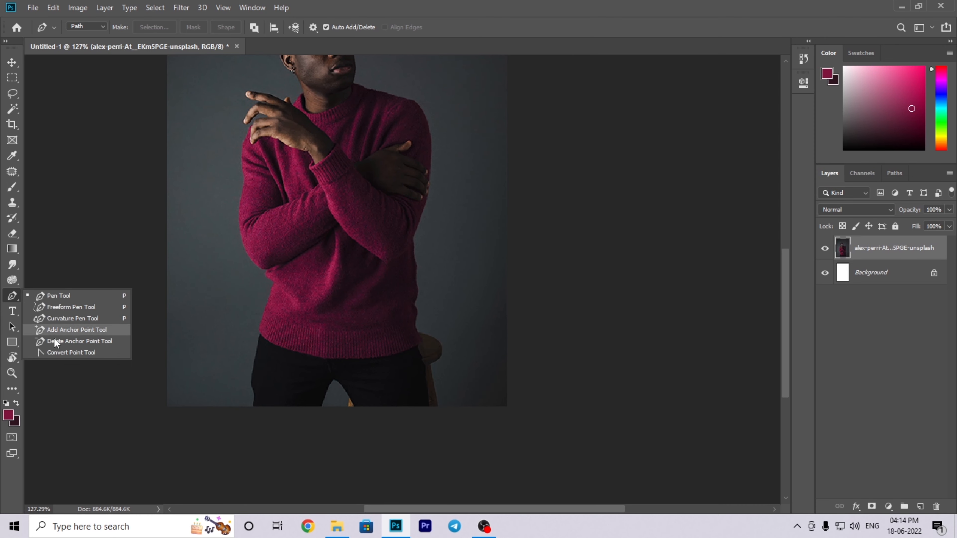
Step: Add the horizontal text "lahir tech" across the photo and enlarge it to 22.28 pt
click(11, 310)
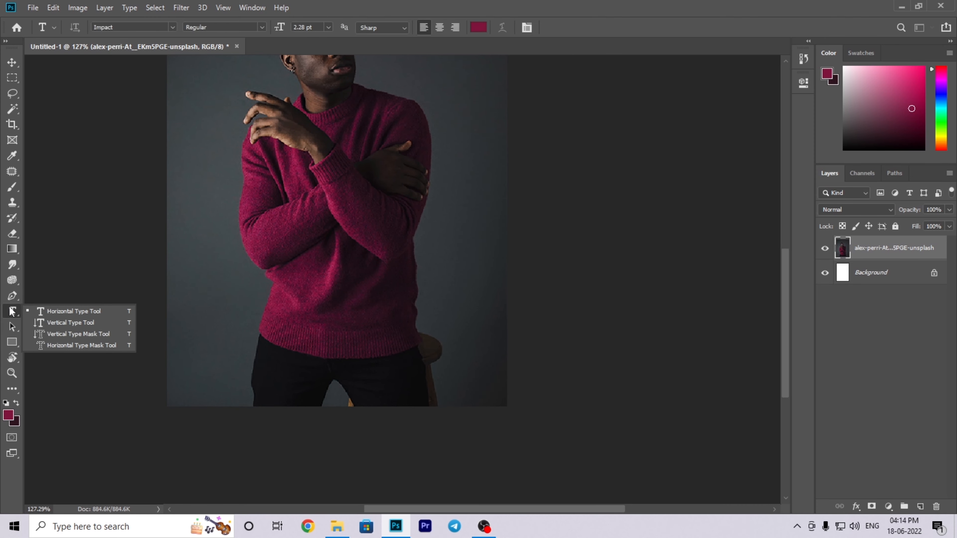
click(159, 201)
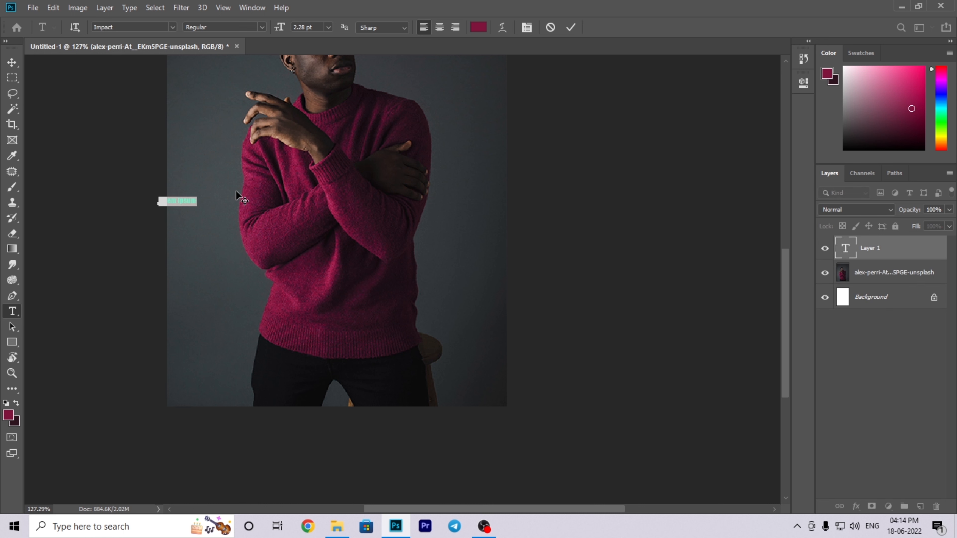
text(Startedh)
key(ctrl+a)
mouse_move(283, 30)
mouse_down()
mouse_move(304, 25)
mouse_move(296, 19)
mouse_up()
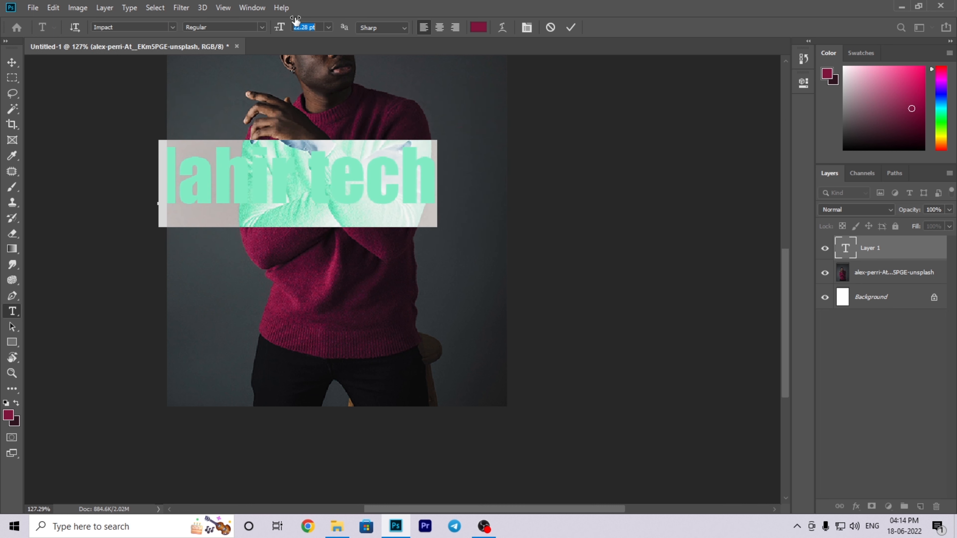
Step: Try out other fonts on the "lahir tech" text and discard the text layer
click(168, 29)
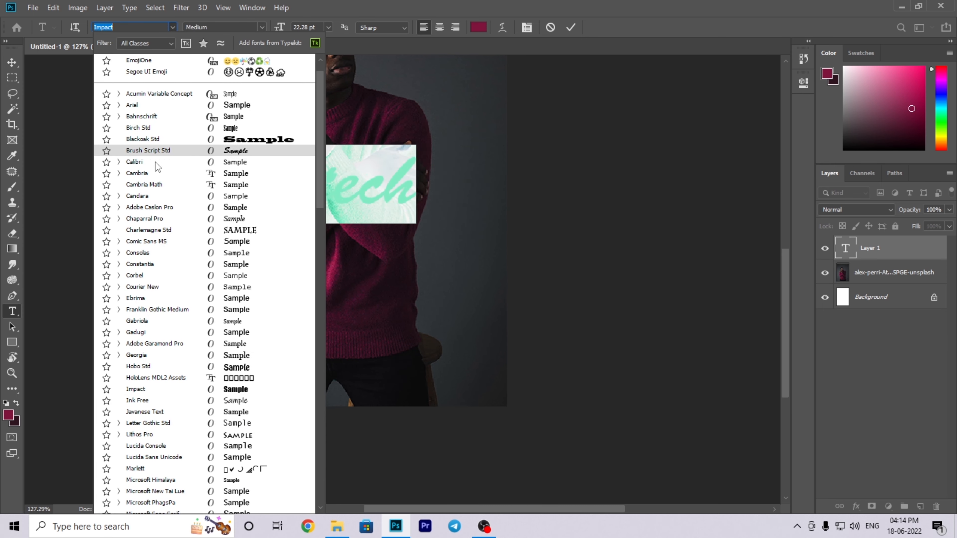
click(175, 208)
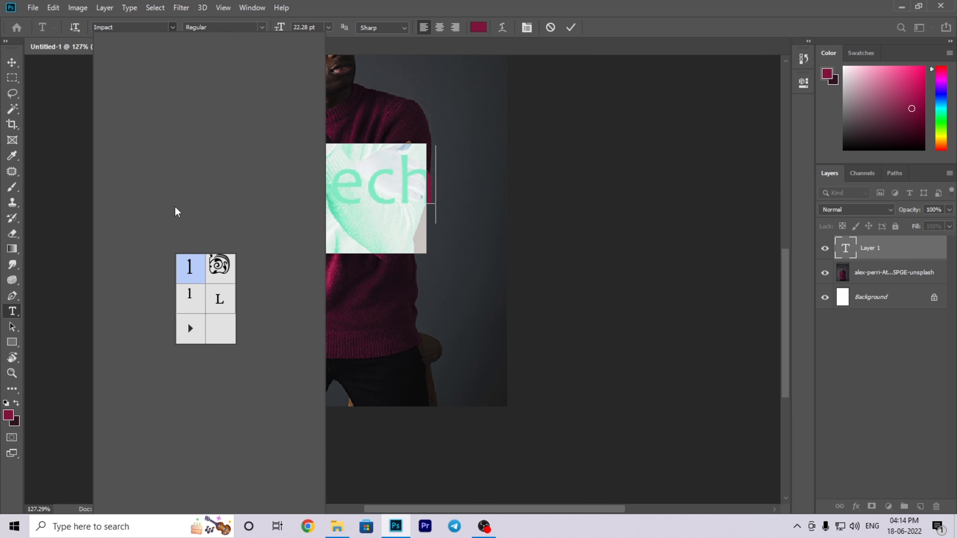
key(ctrl)
key(ctrl+Return)
key(Delete)
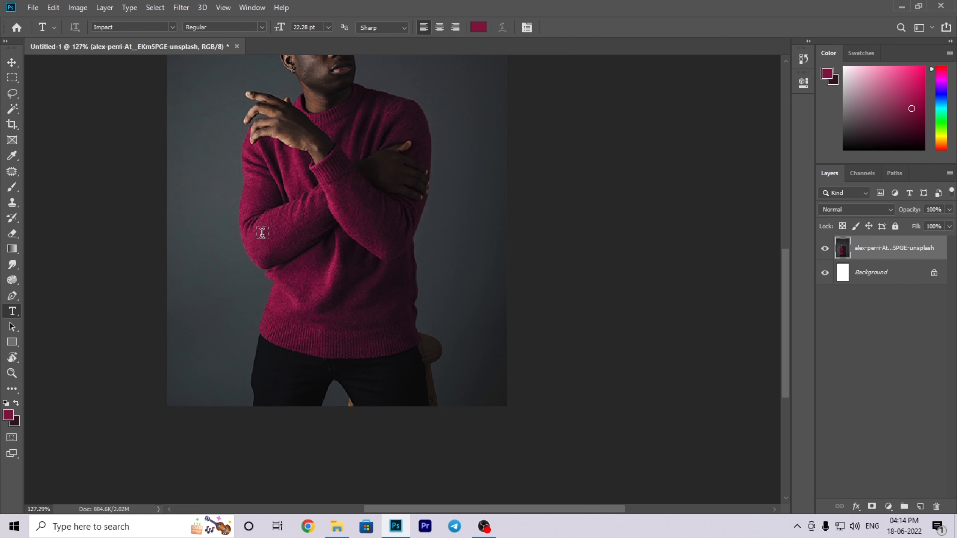
Step: Try bright pink #fd0060 as the text color
scroll(493, 249, up, 2)
scroll(472, 96, down, 4)
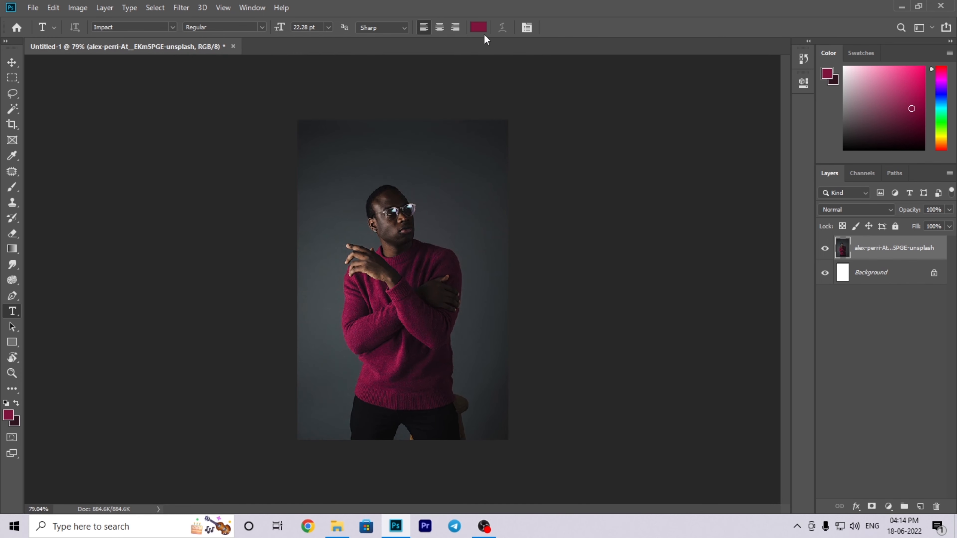
click(479, 27)
text(f0f0f0)
drag(658, 159, 698, 108)
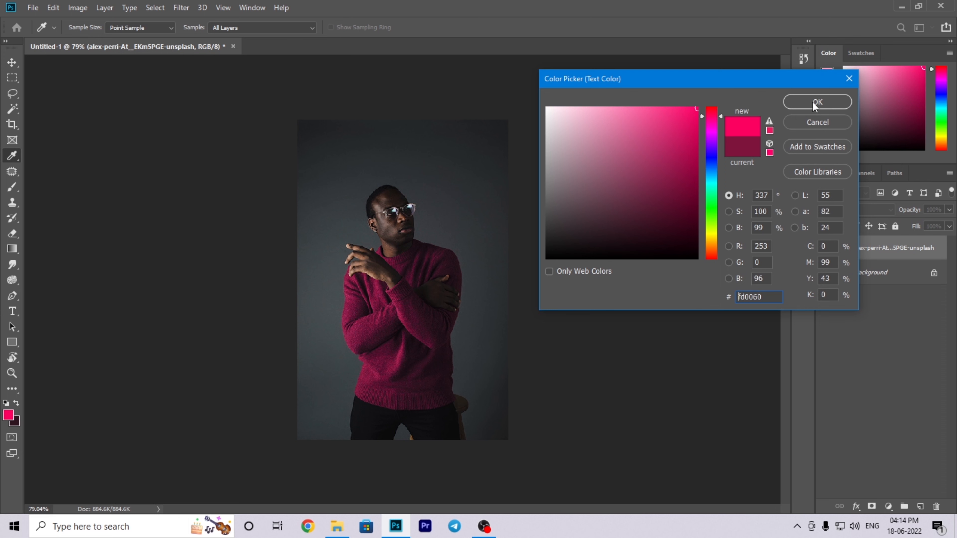
click(824, 121)
scroll(472, 215, down, 4)
scroll(18, 330, up, 3)
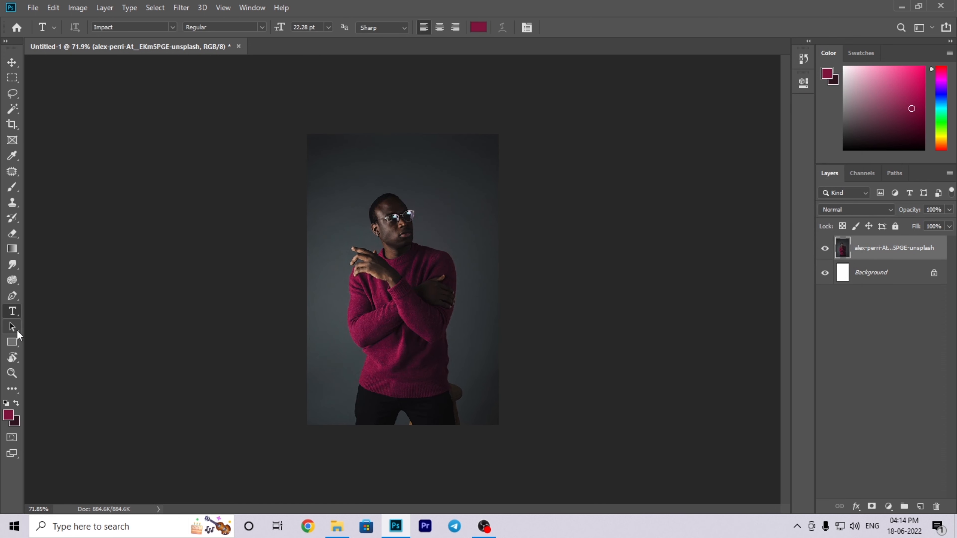
Step: Draw a closed five-point path with the Pen tool on the background beside the man's head
click(16, 330)
scroll(322, 280, up, 7)
key(p)
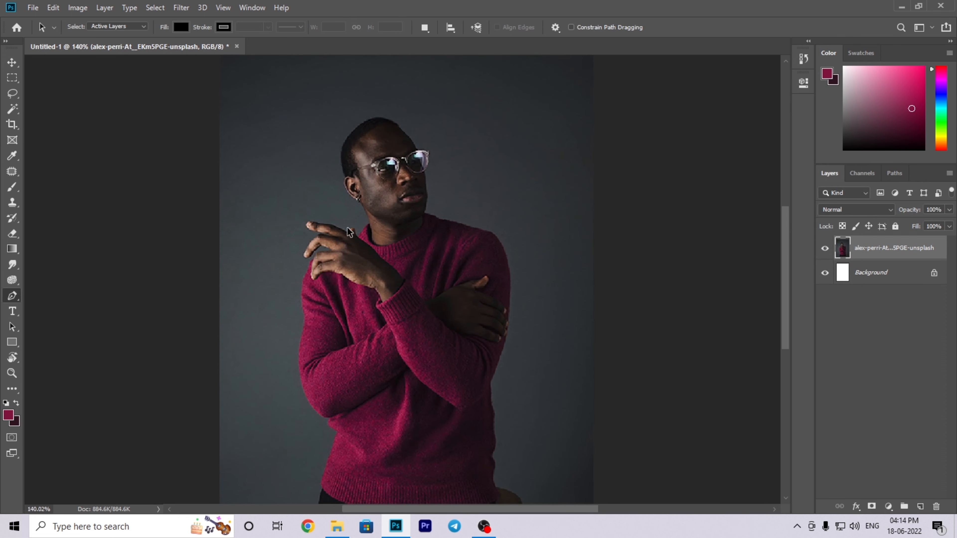
click(229, 151)
click(246, 236)
click(273, 232)
click(279, 185)
click(271, 149)
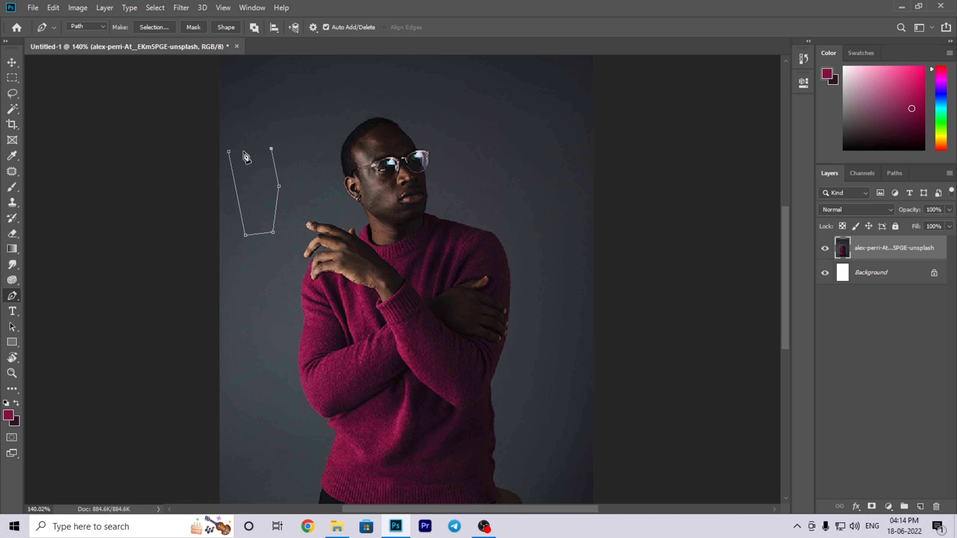
click(229, 151)
Step: Reshape the closed path by moving its lower corner point nearest the raised hand outward
scroll(15, 333, up, 3)
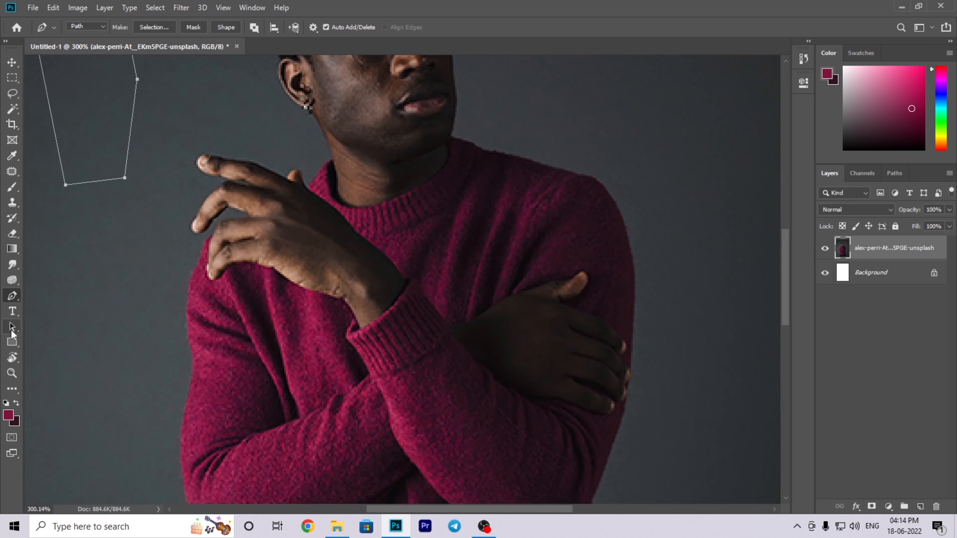
click(12, 326)
scroll(14, 334, up, 2)
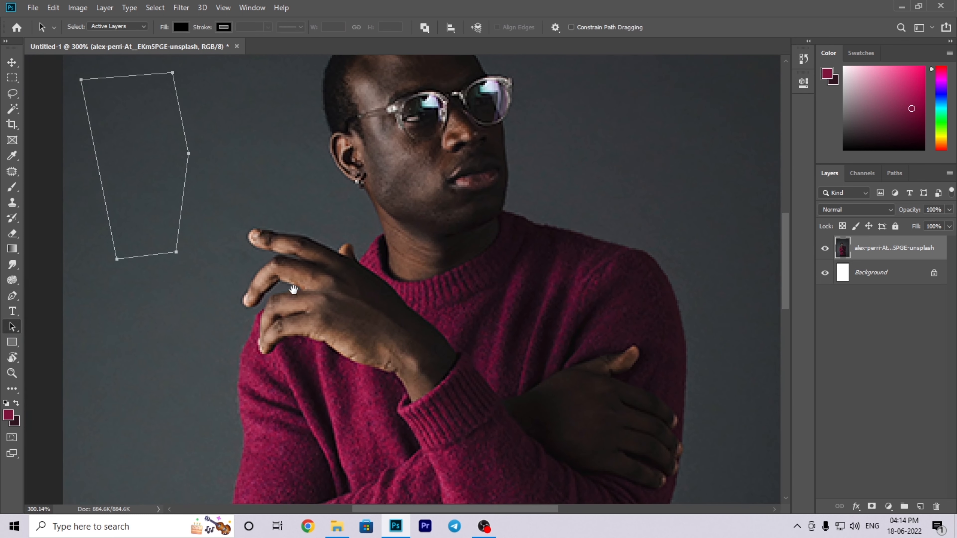
right_click(13, 326)
scroll(220, 306, up, 1)
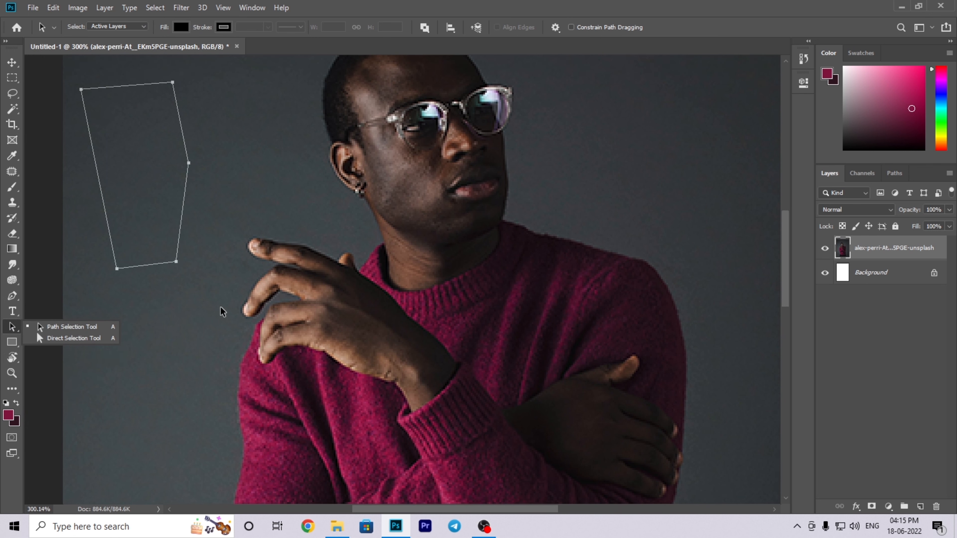
click(220, 306)
scroll(189, 302, up, 5)
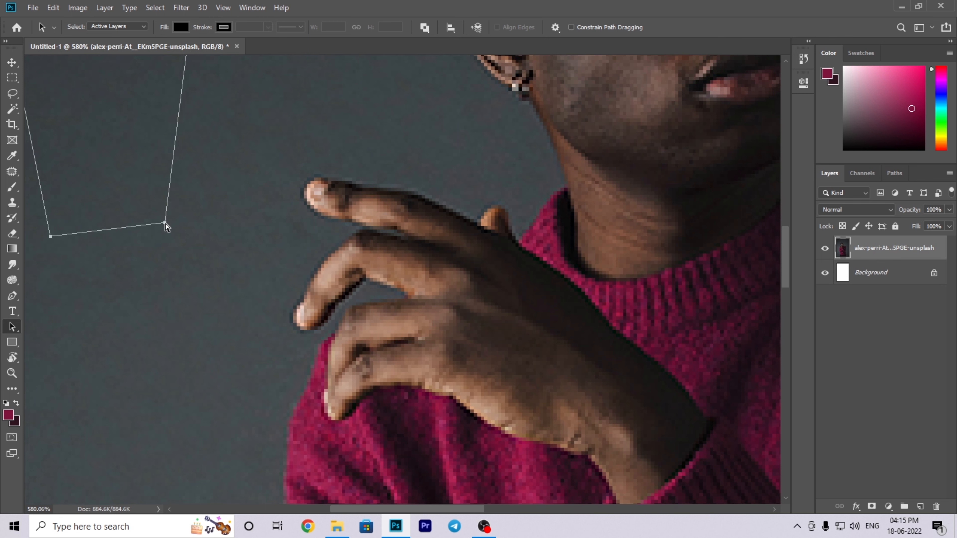
drag(165, 222, 198, 240)
scroll(220, 230, down, 3)
scroll(221, 231, down, 2)
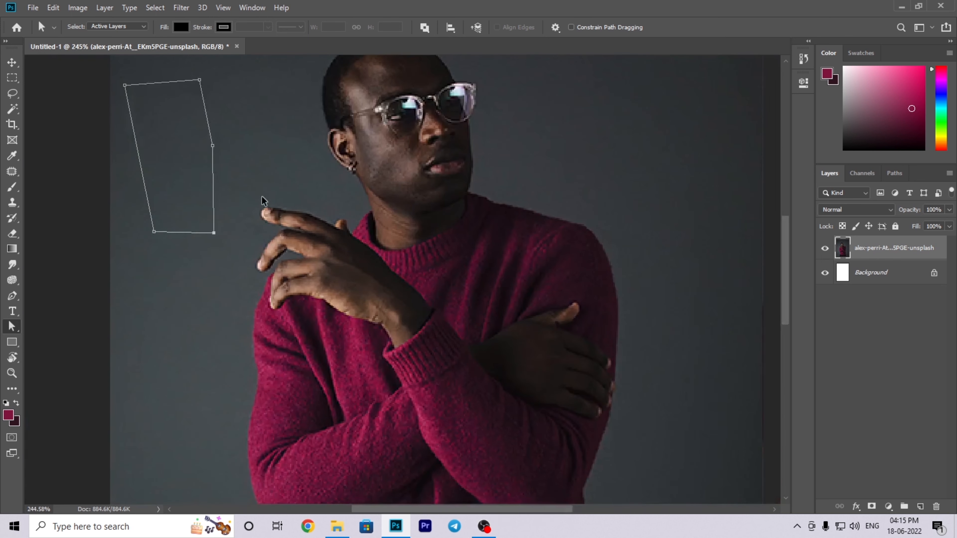
Step: Delete the closed path drawn on the background beside the man's head
scroll(265, 425, up, 4)
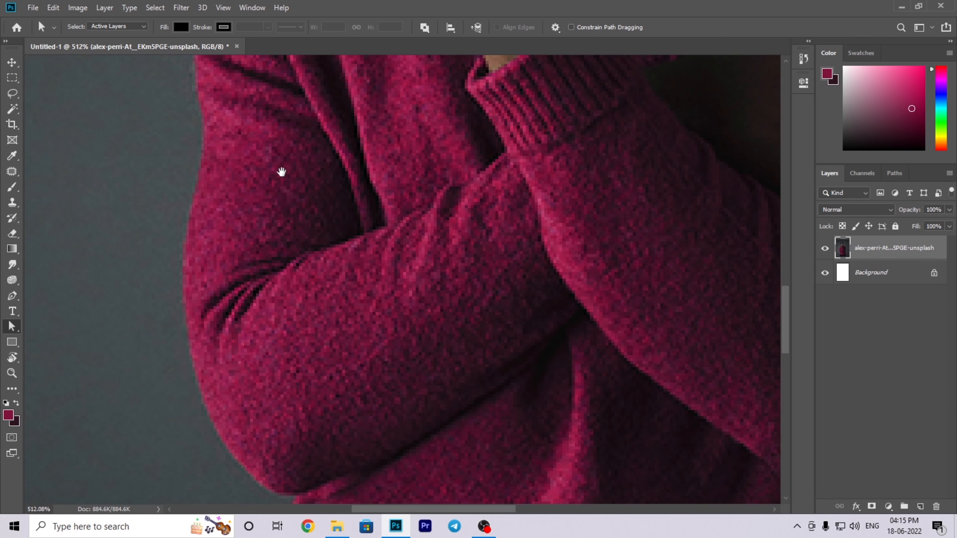
scroll(286, 242, down, 8)
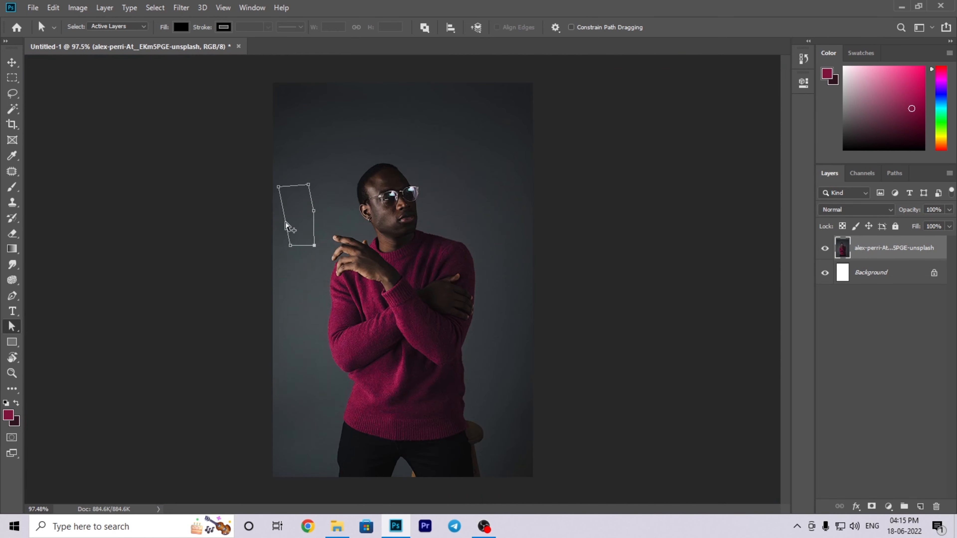
right_click(315, 218)
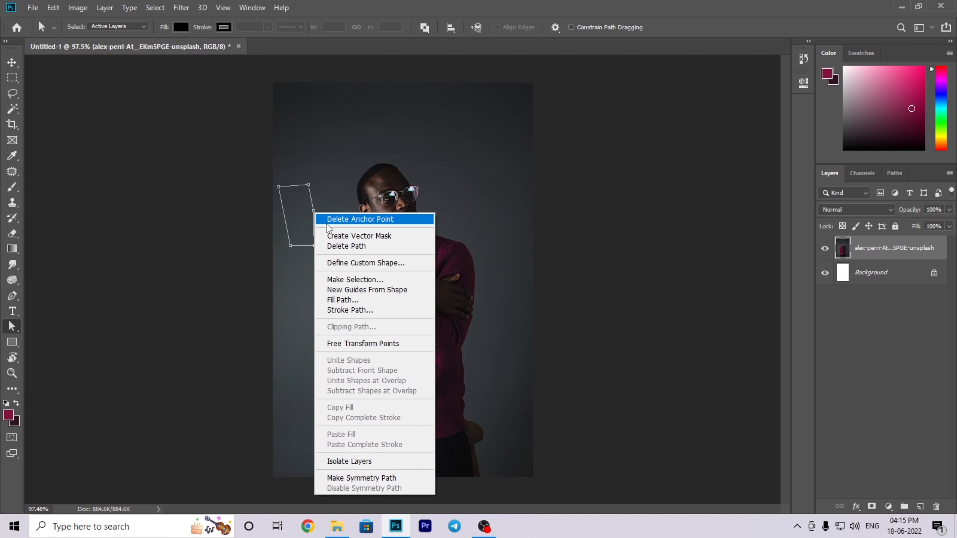
click(343, 247)
scroll(29, 423, down, 5)
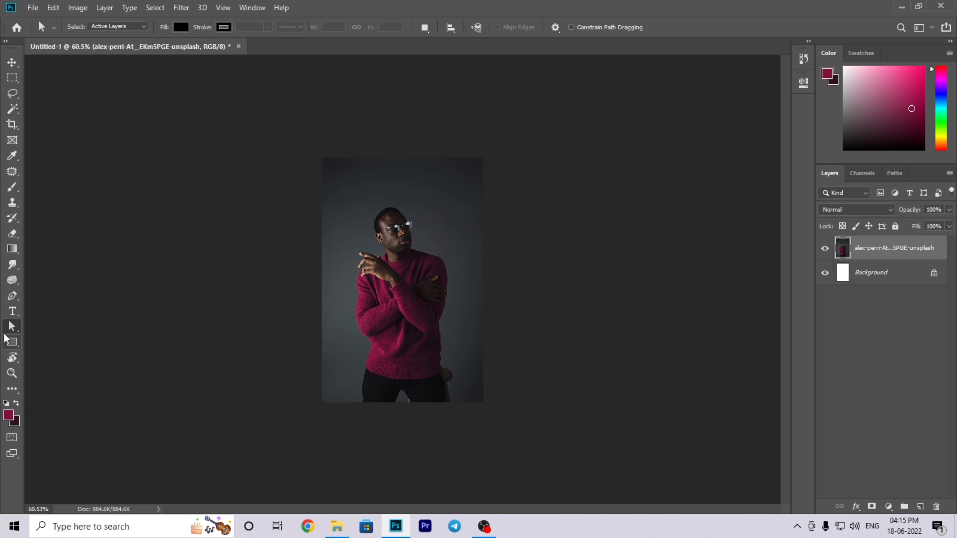
Step: Try drawing a filled rectangle shape over the man's head with the Rectangle tool, and undo it
click(11, 343)
scroll(420, 248, up, 5)
scroll(425, 244, up, 2)
drag(313, 142, 405, 244)
key(ctrl+z)
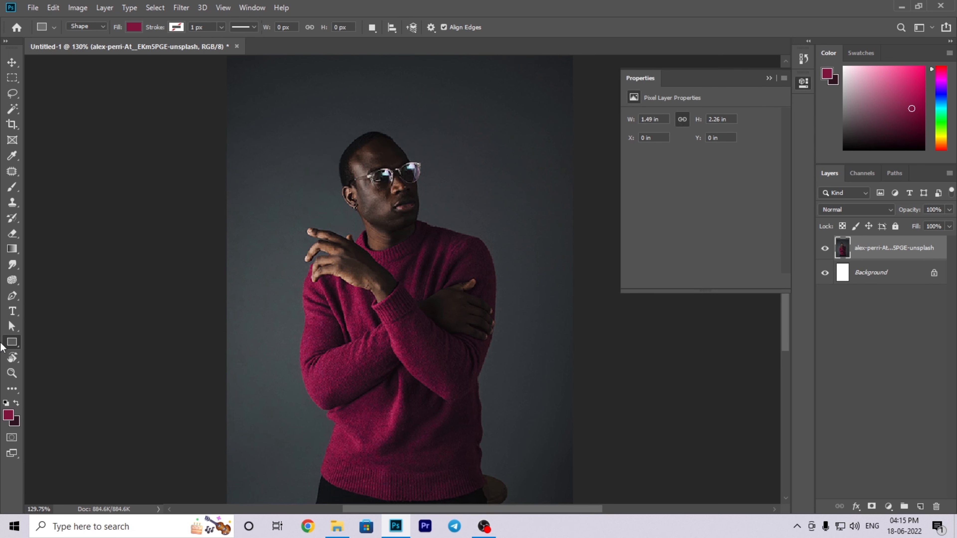
Step: Try drawing a rounded rectangle about 267 x 189 px with a 10 px radius over the man's head, and undo it
right_click(14, 344)
click(60, 348)
drag(274, 98, 481, 244)
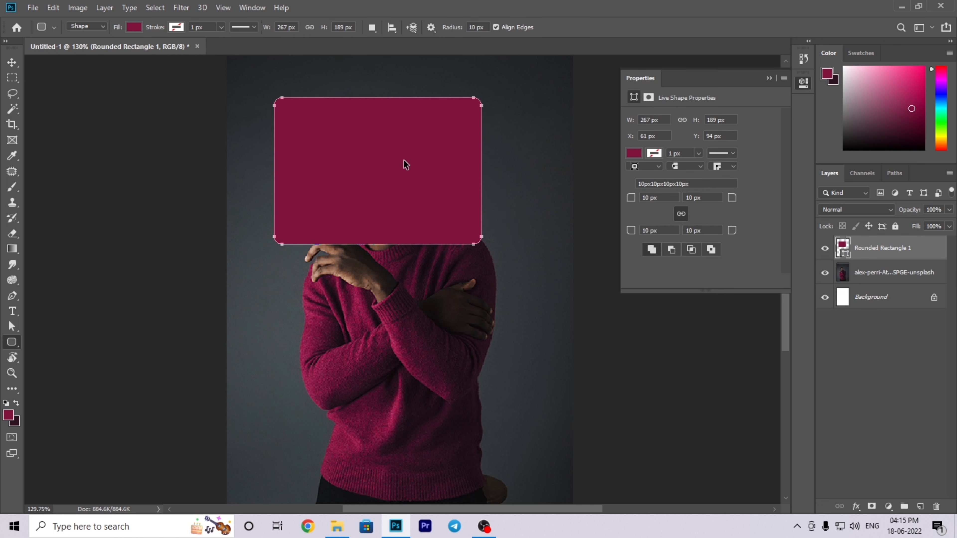
key(ctrl+z)
Step: Try drawing a circle about 333 px across over the man's head and chest with the Ellipse tool, and undo it
right_click(12, 343)
click(80, 365)
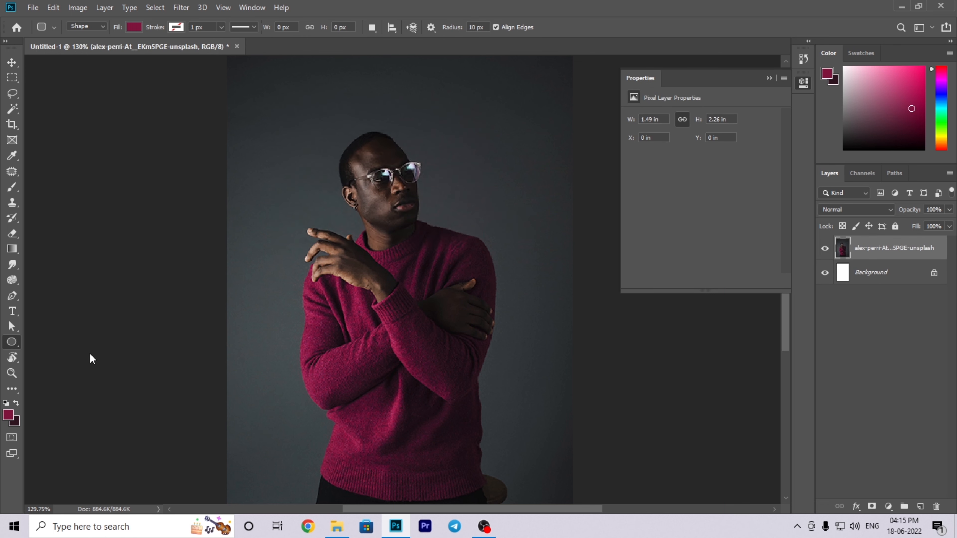
drag(288, 99, 546, 357)
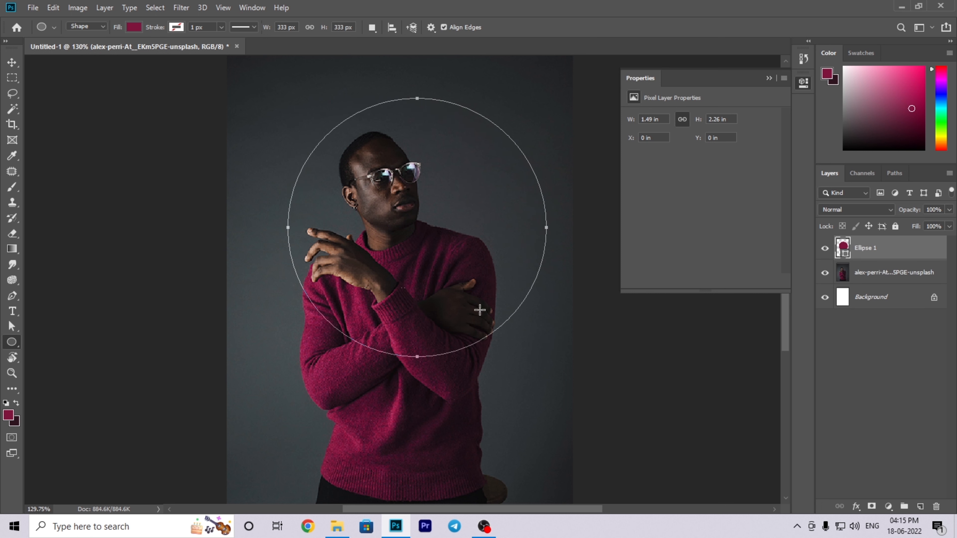
key(ctrl+z)
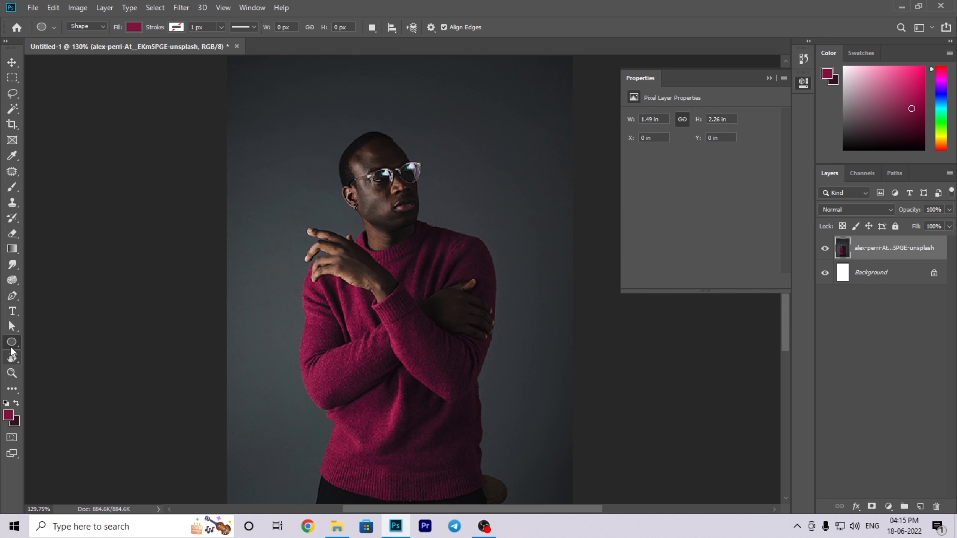
Step: Try drawing an arrow about 235 x 76 px above the man's head with the Custom Shape tool, and undo it
right_click(10, 347)
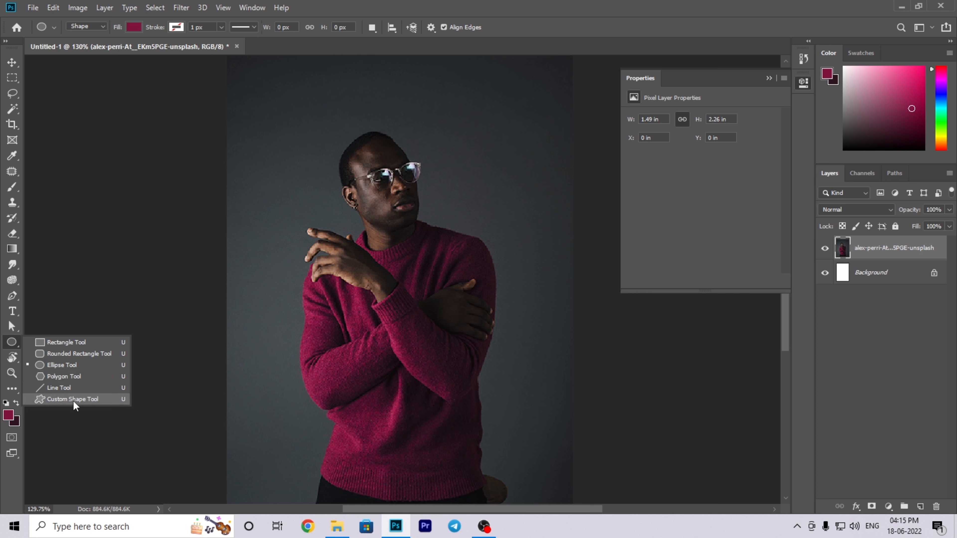
click(61, 398)
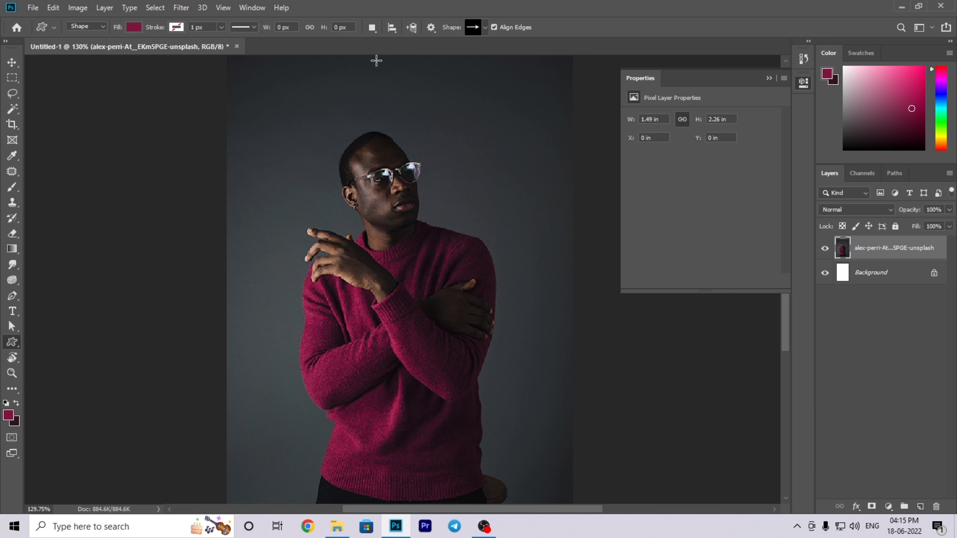
click(485, 27)
scroll(478, 83, down, 5)
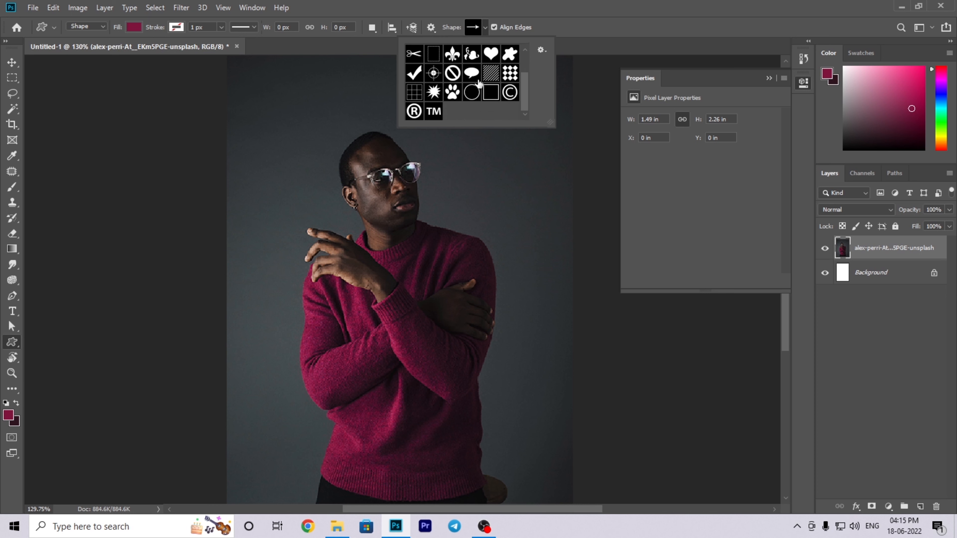
scroll(444, 97, up, 3)
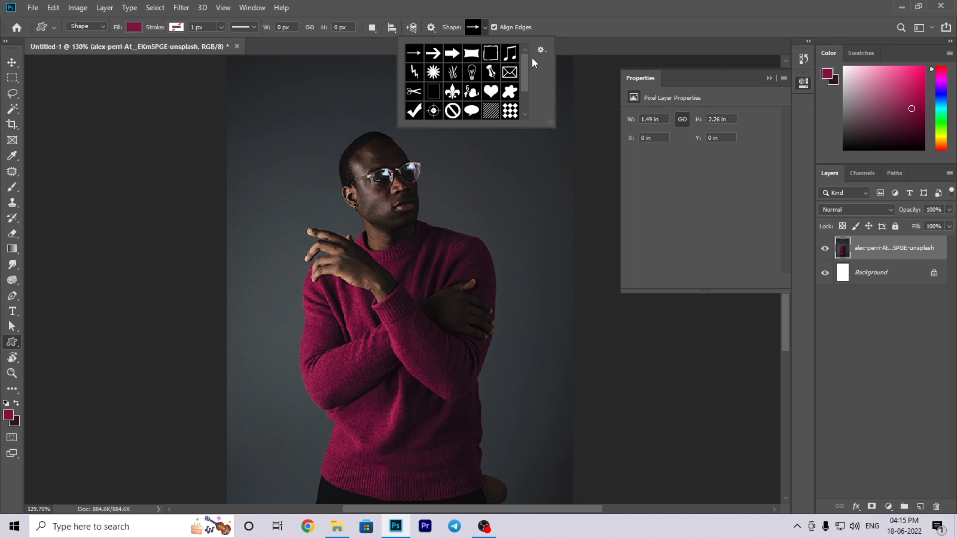
drag(356, 105, 531, 265)
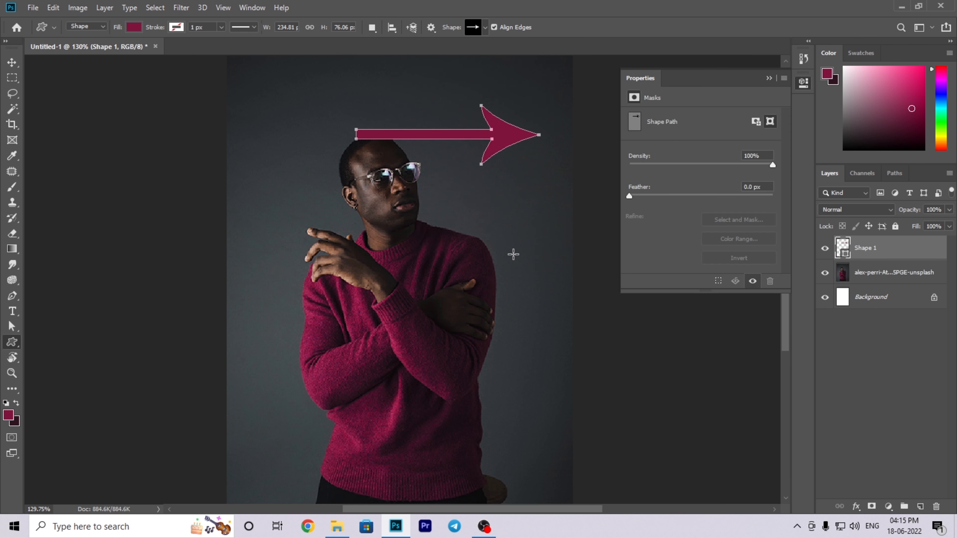
key(ctrl+z)
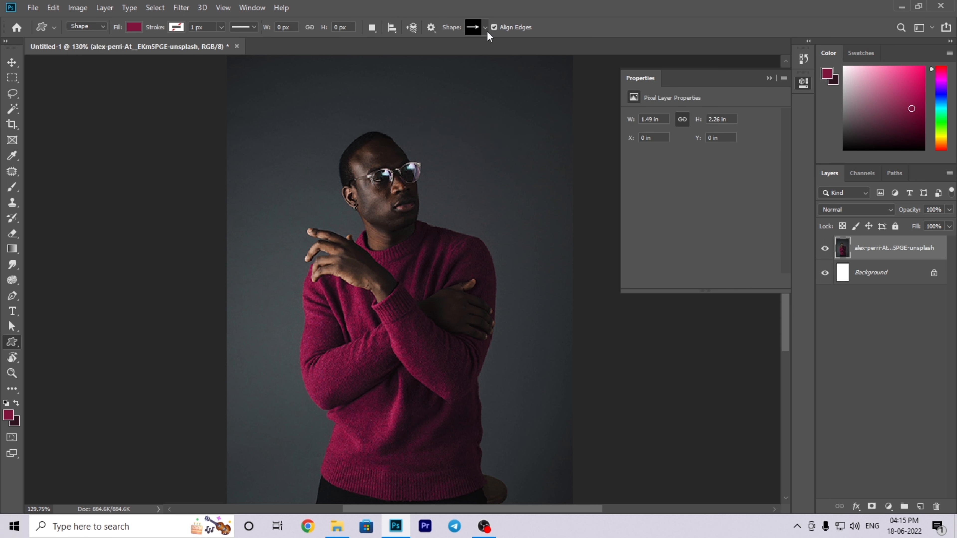
Step: Append the default shapes to the current set of custom shapes
click(485, 28)
click(542, 50)
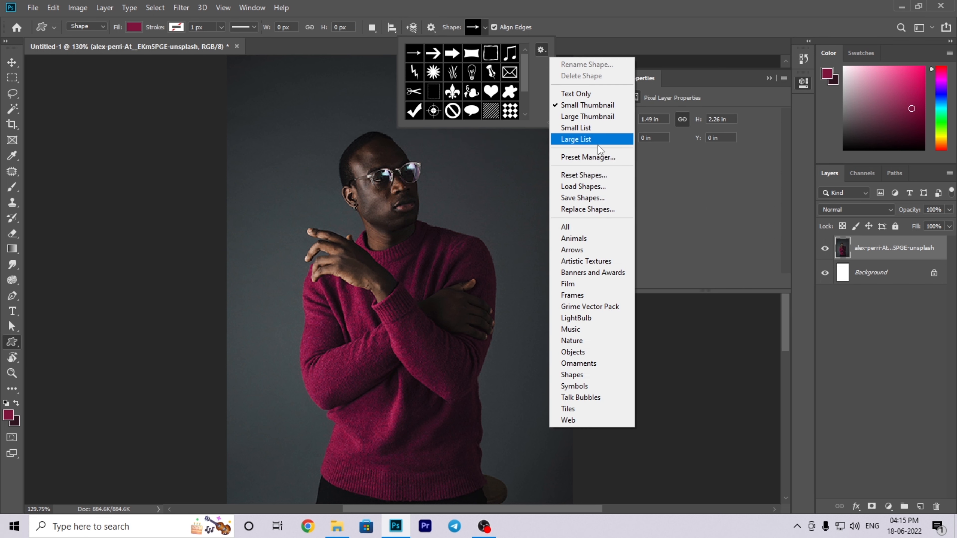
click(583, 176)
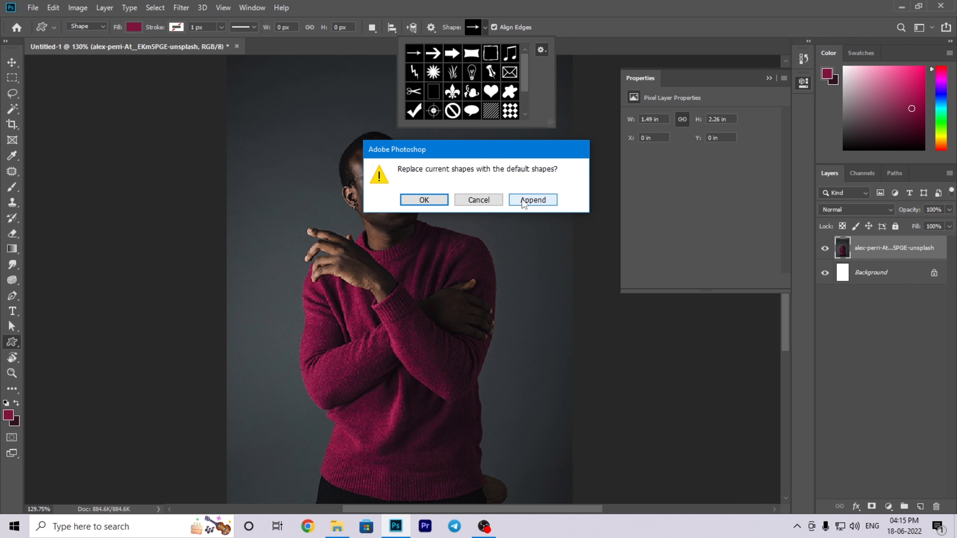
click(533, 199)
Step: Try to rotate the canvas view with the Rotate View tool
scroll(404, 237, down, 5)
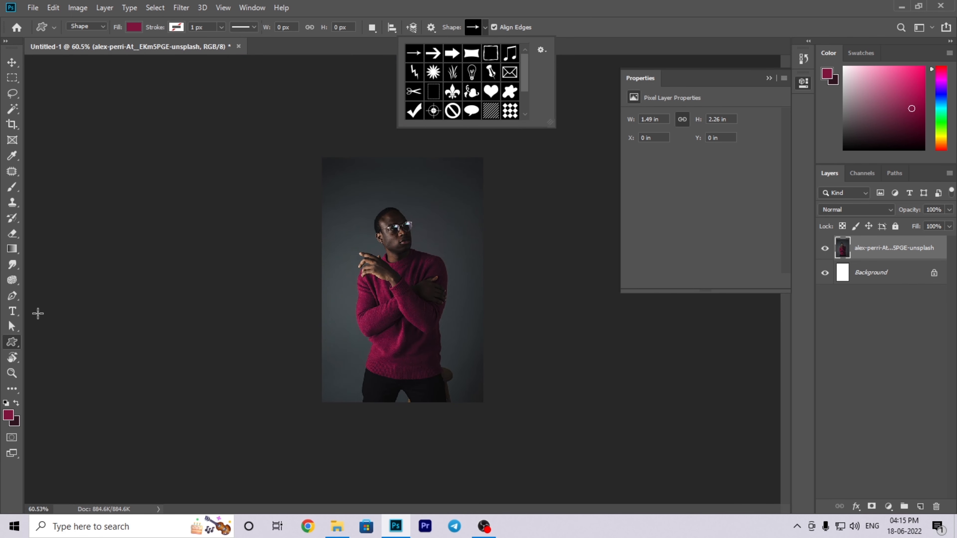
click(16, 358)
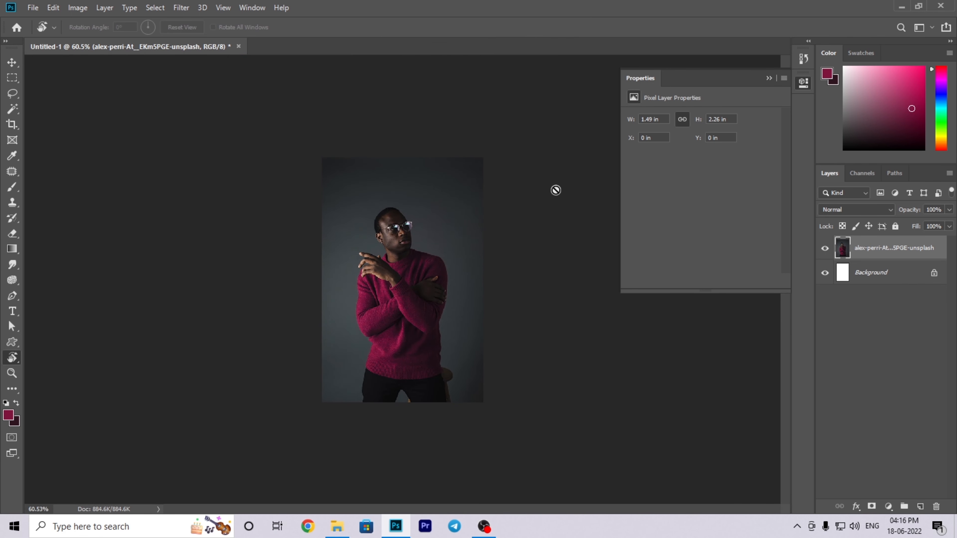
click(334, 242)
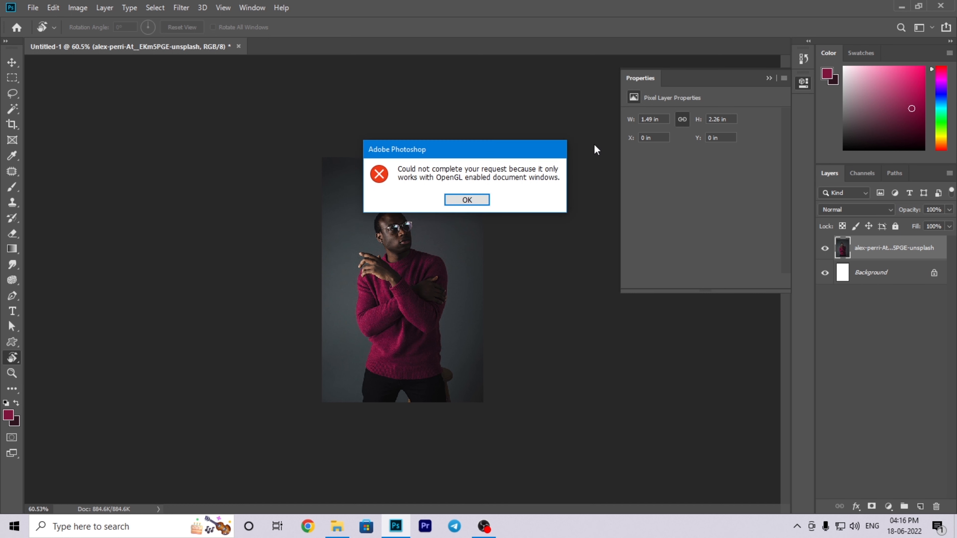
click(466, 199)
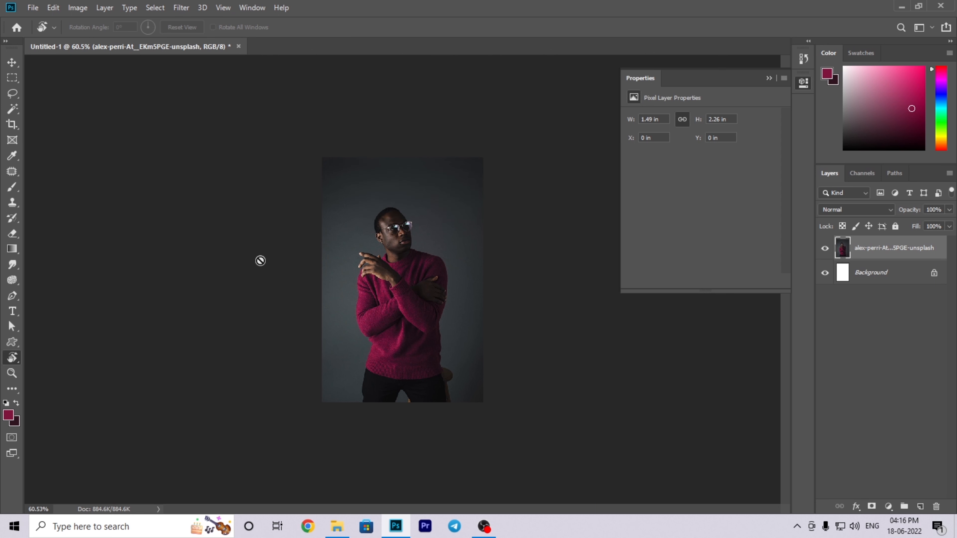
Step: Zoom in on the man's upper body to 400% with the Zoom tool and zoom back out to see the whole photo
click(20, 372)
click(403, 255)
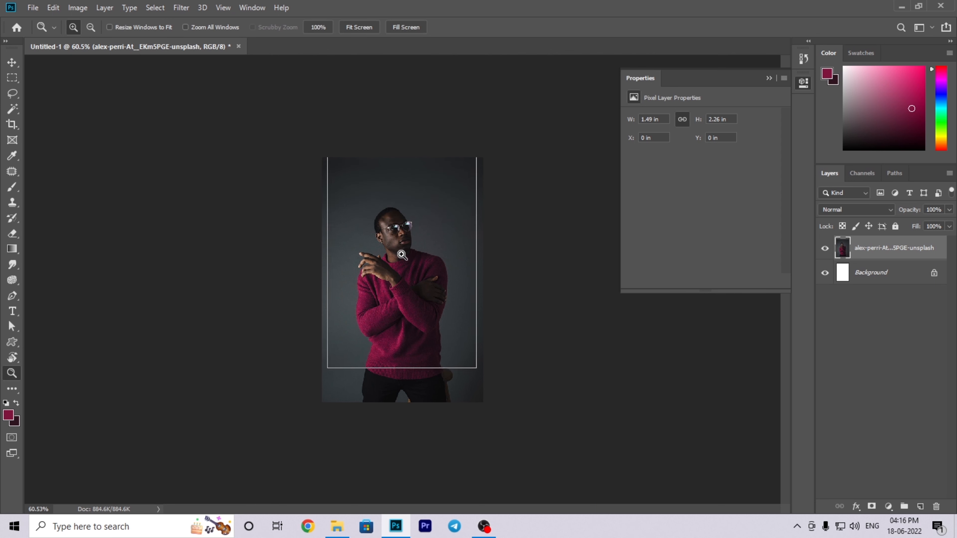
click(403, 255)
click(402, 255)
click(403, 255)
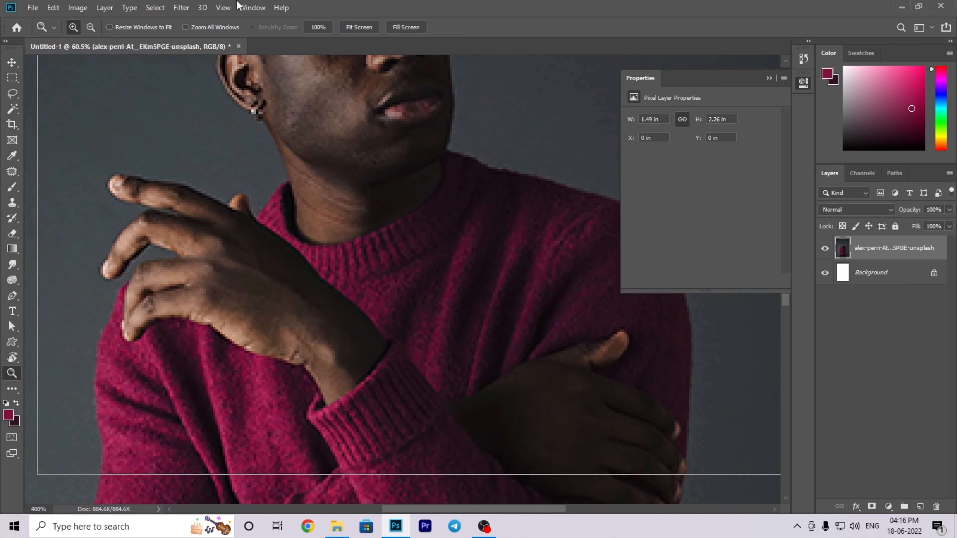
click(91, 27)
click(330, 104)
click(330, 104)
click(330, 104)
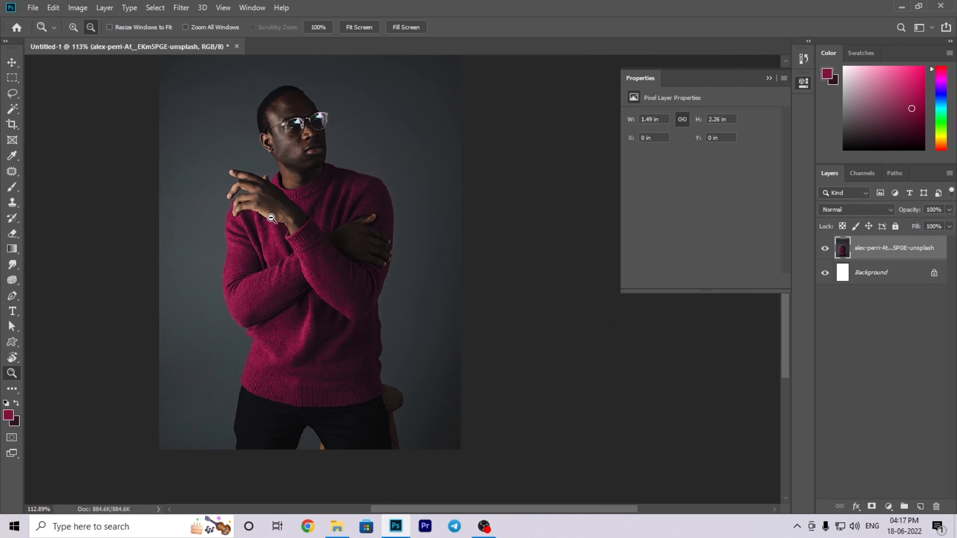
click(74, 27)
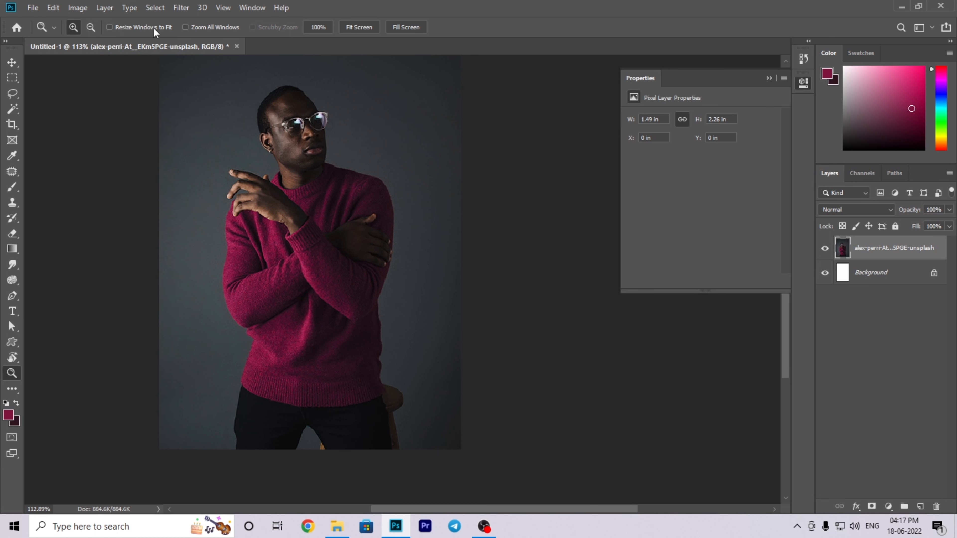
scroll(1, 220, down, 5)
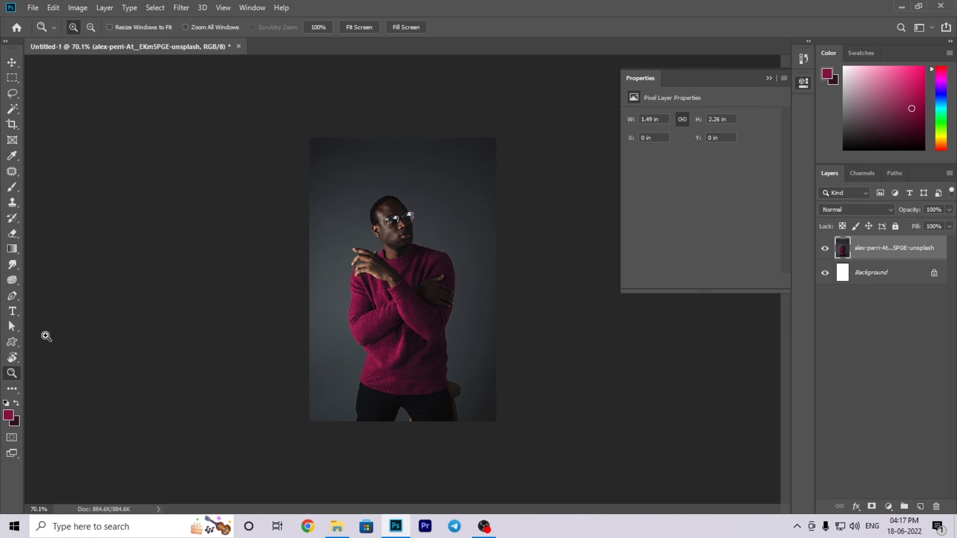
key(v)
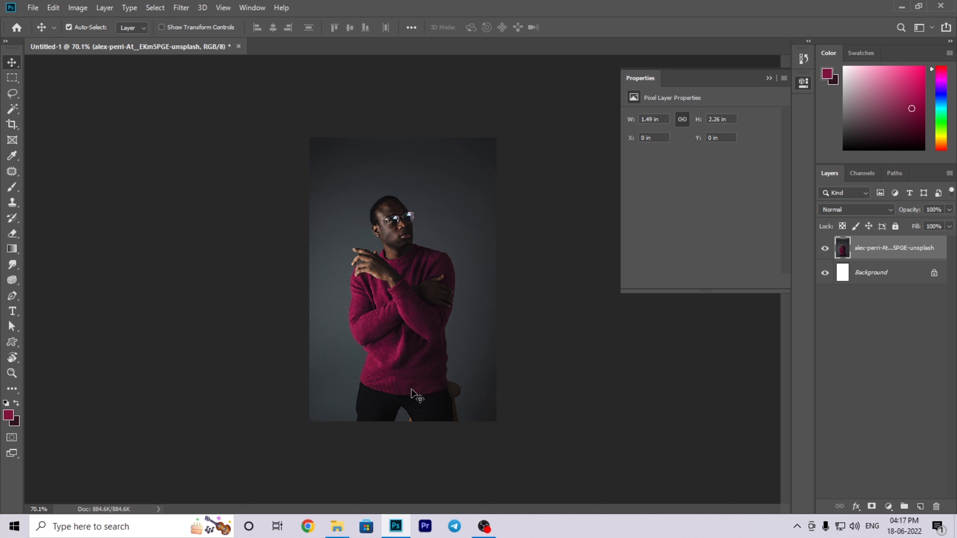
click(497, 526)
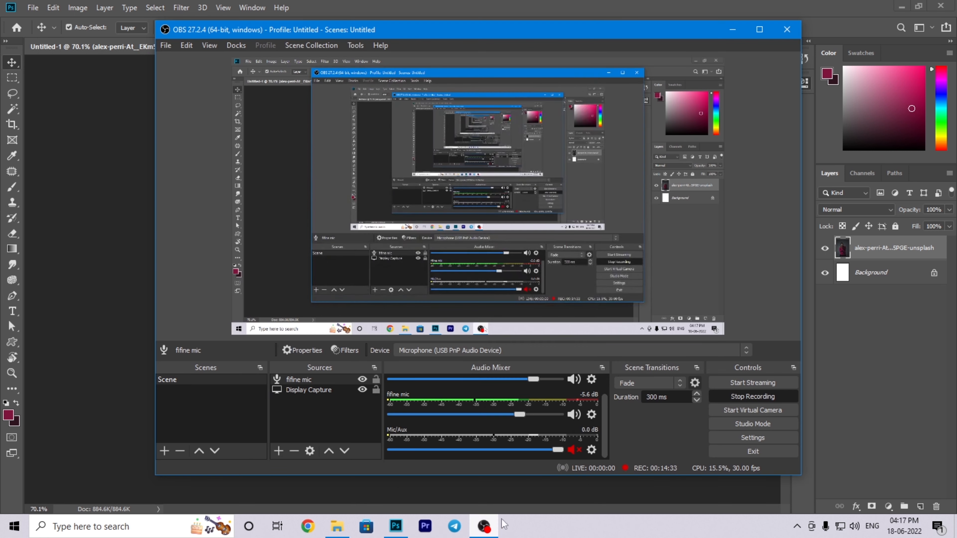